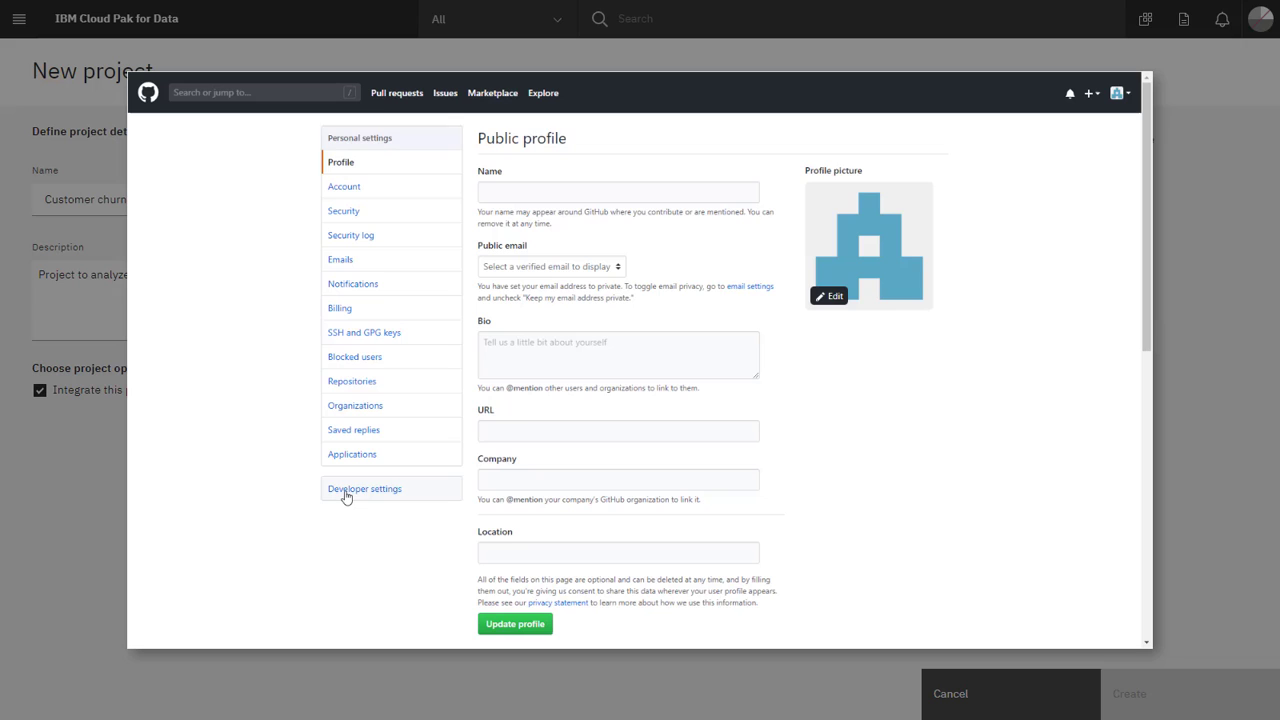
Generate a GitHub personal access token with the Watson Studio JupyterLab integration note and full repo scope.
left_click(344, 492)
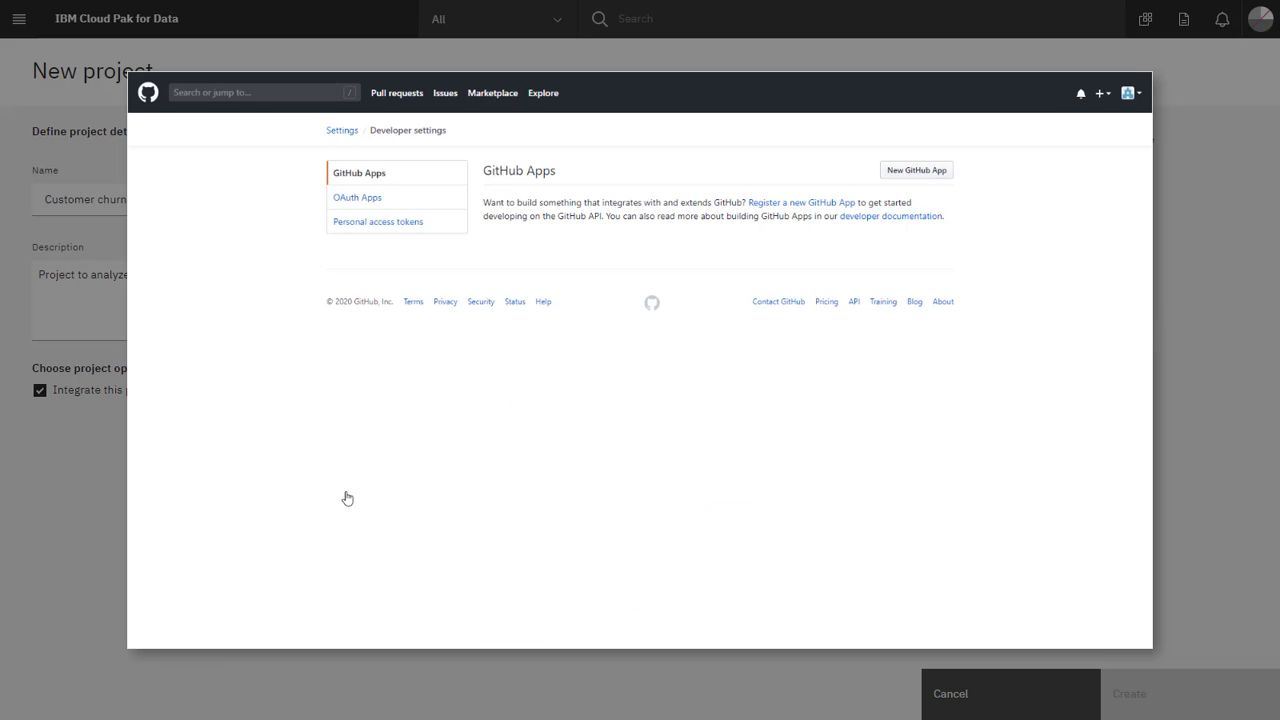
left_click(381, 224)
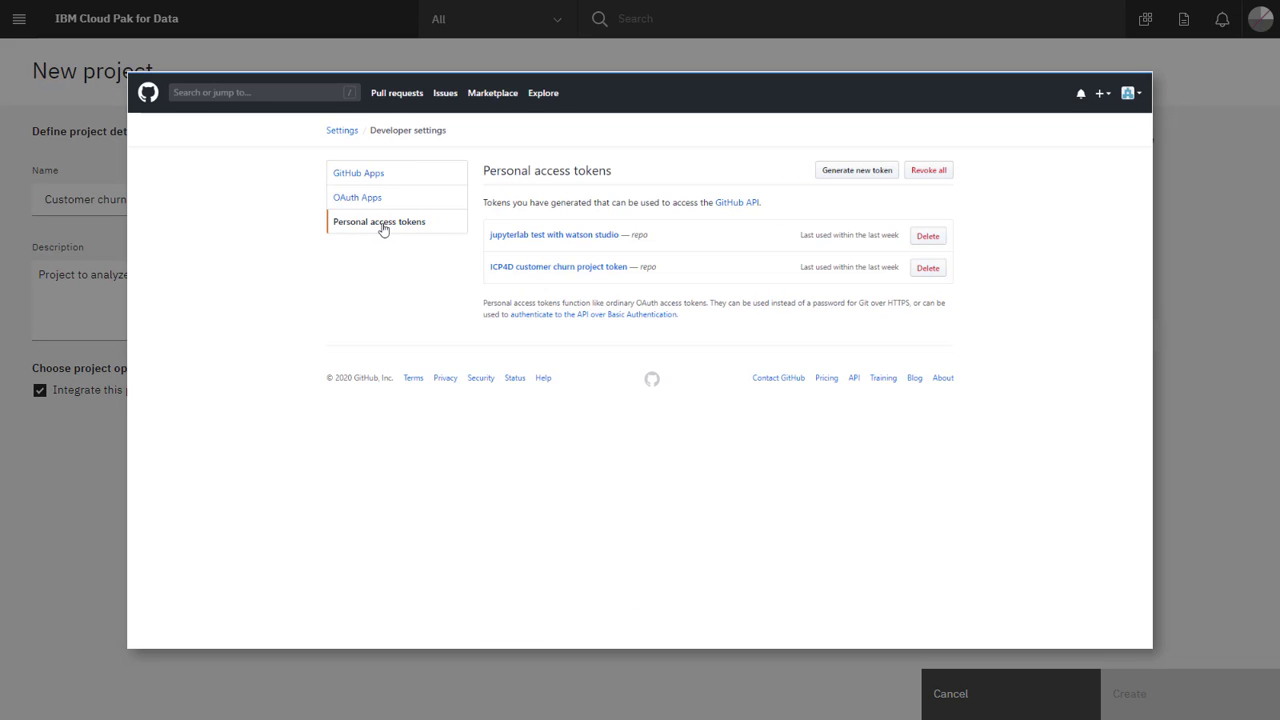
left_click(872, 170)
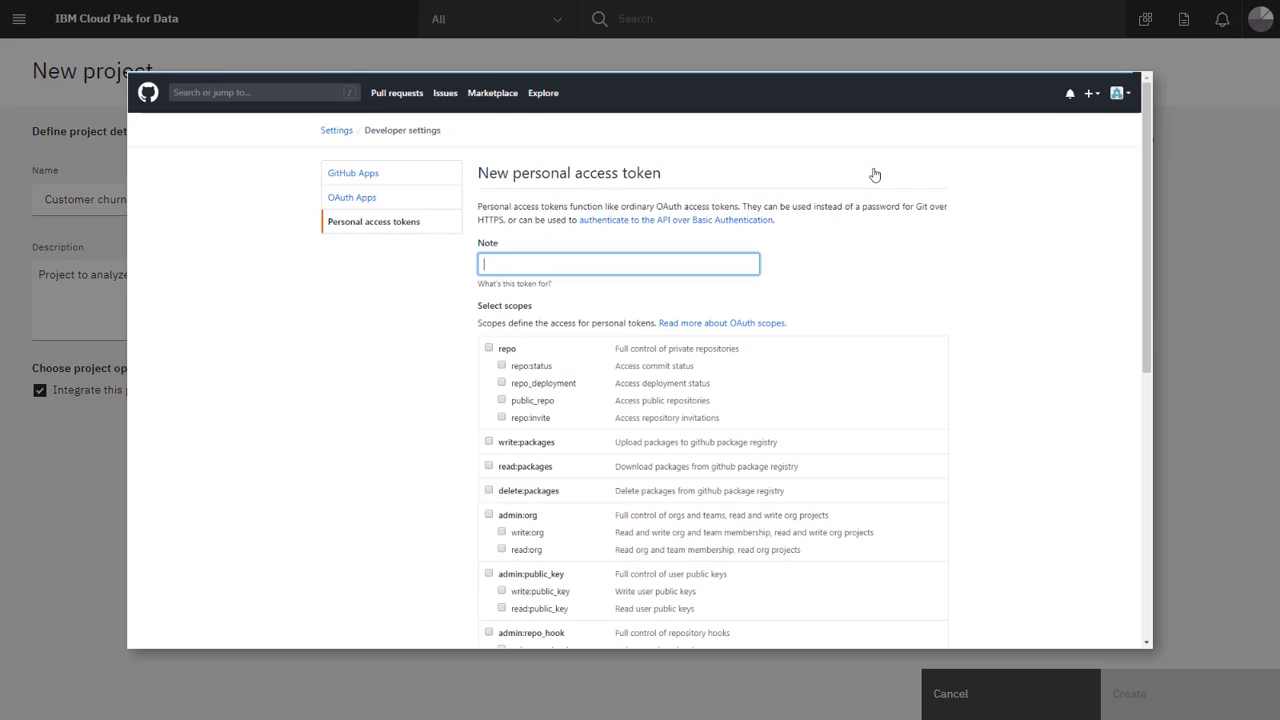
key("ctrl+v")
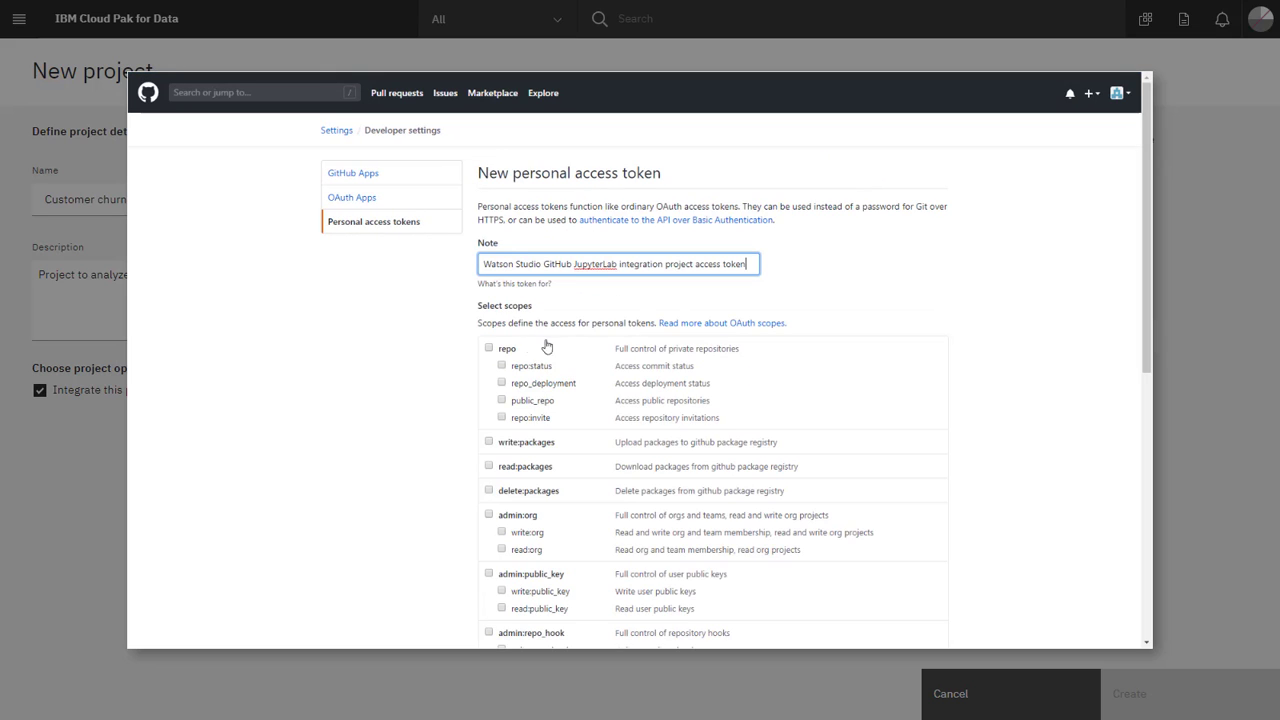
left_click(488, 349)
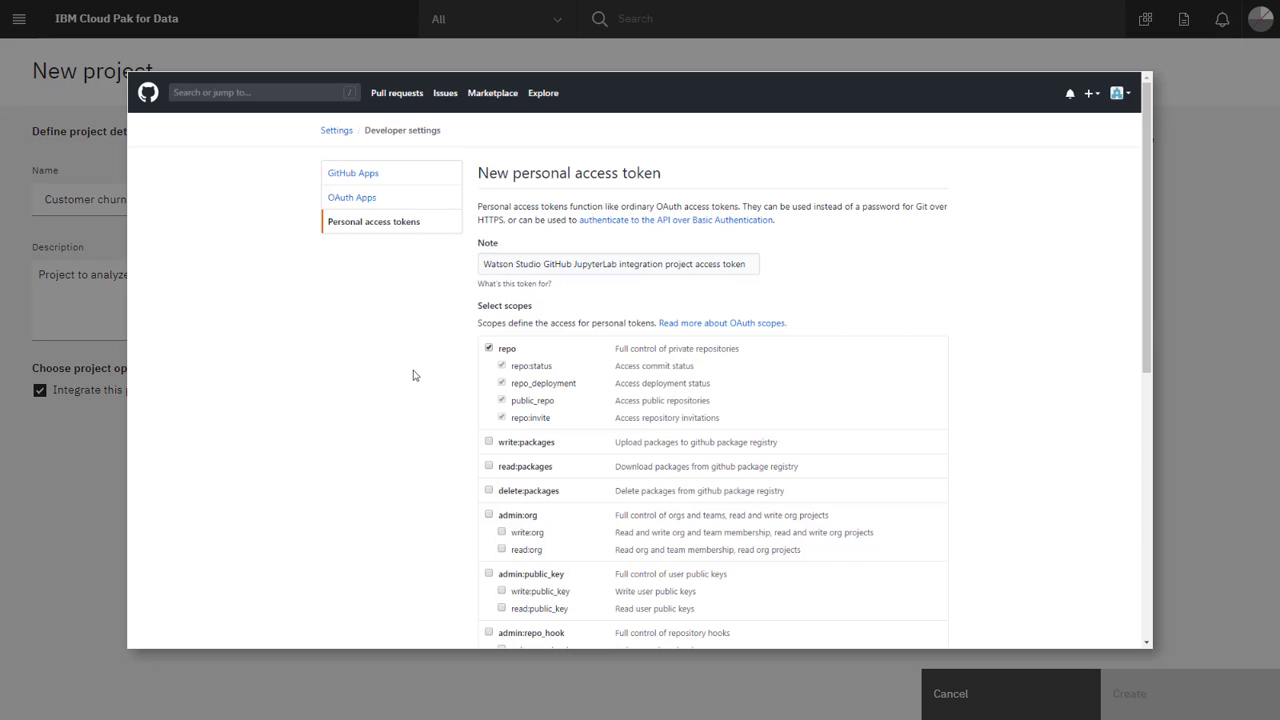
scroll(415, 375, "down", 5)
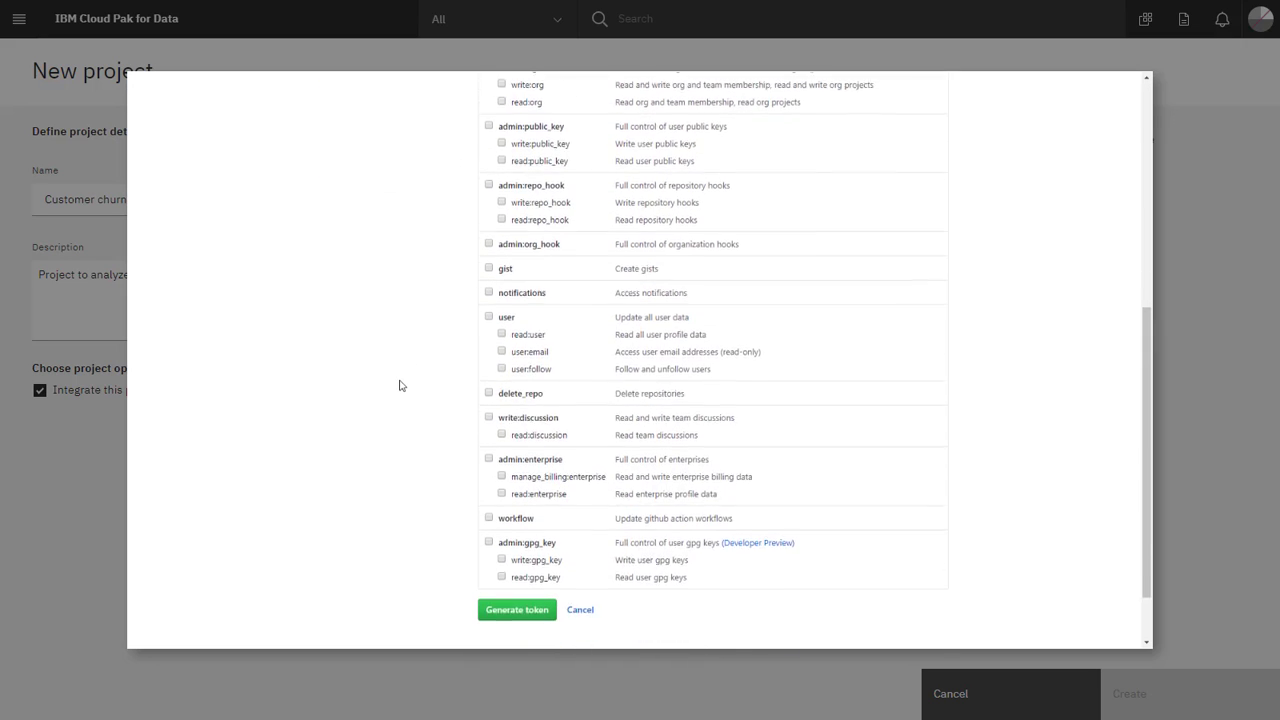
left_click(495, 549)
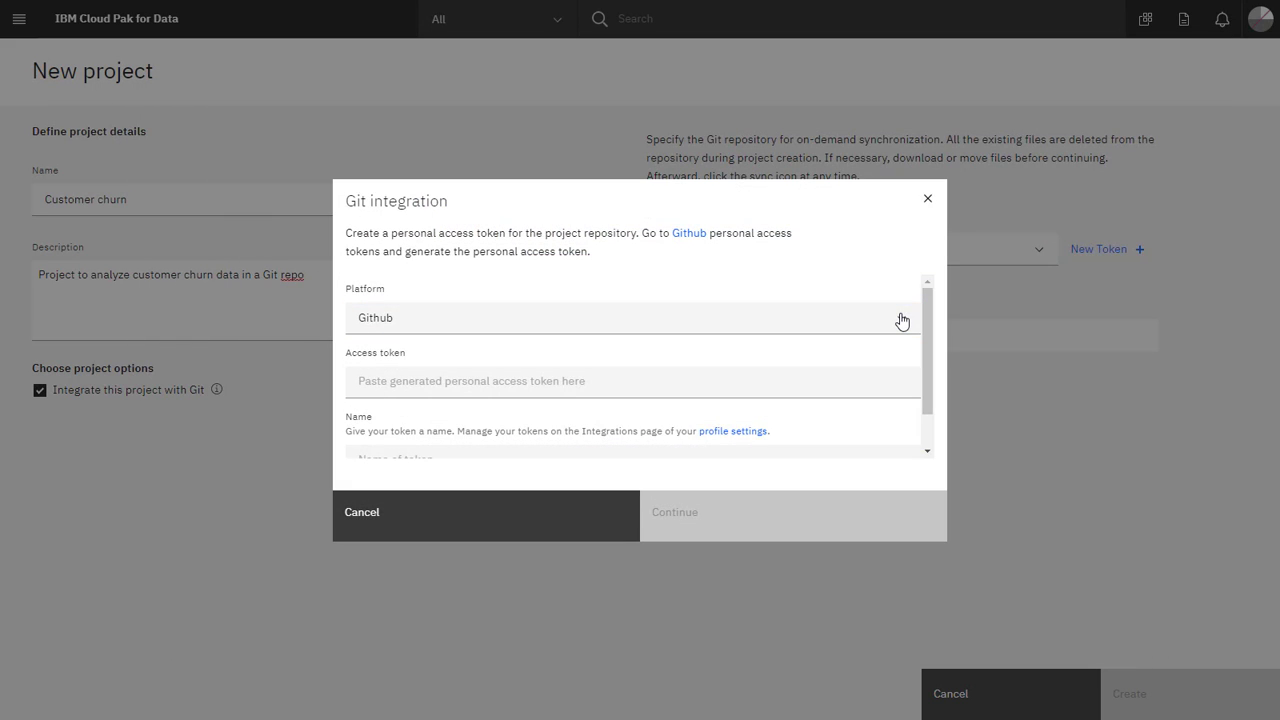
Paste the GitHub token into the Access token field, give it a JupyterLab token name, and continue.
left_click(884, 382)
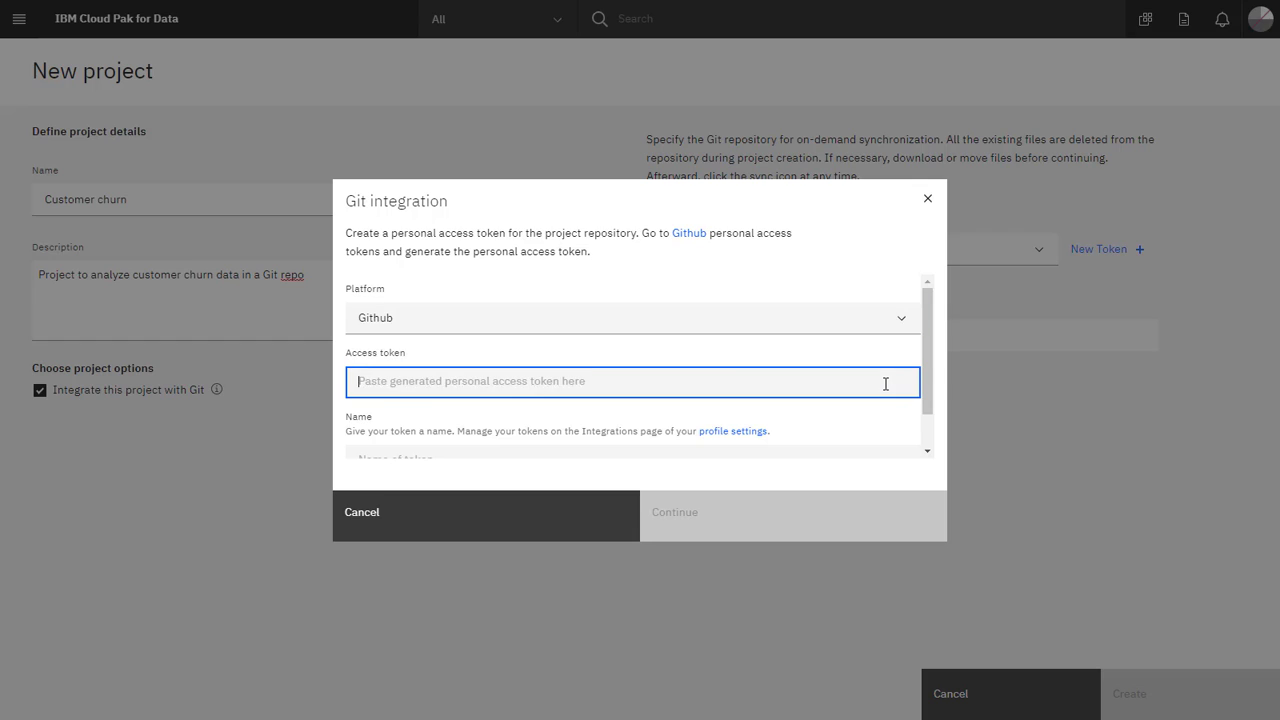
key("ctrl+v")
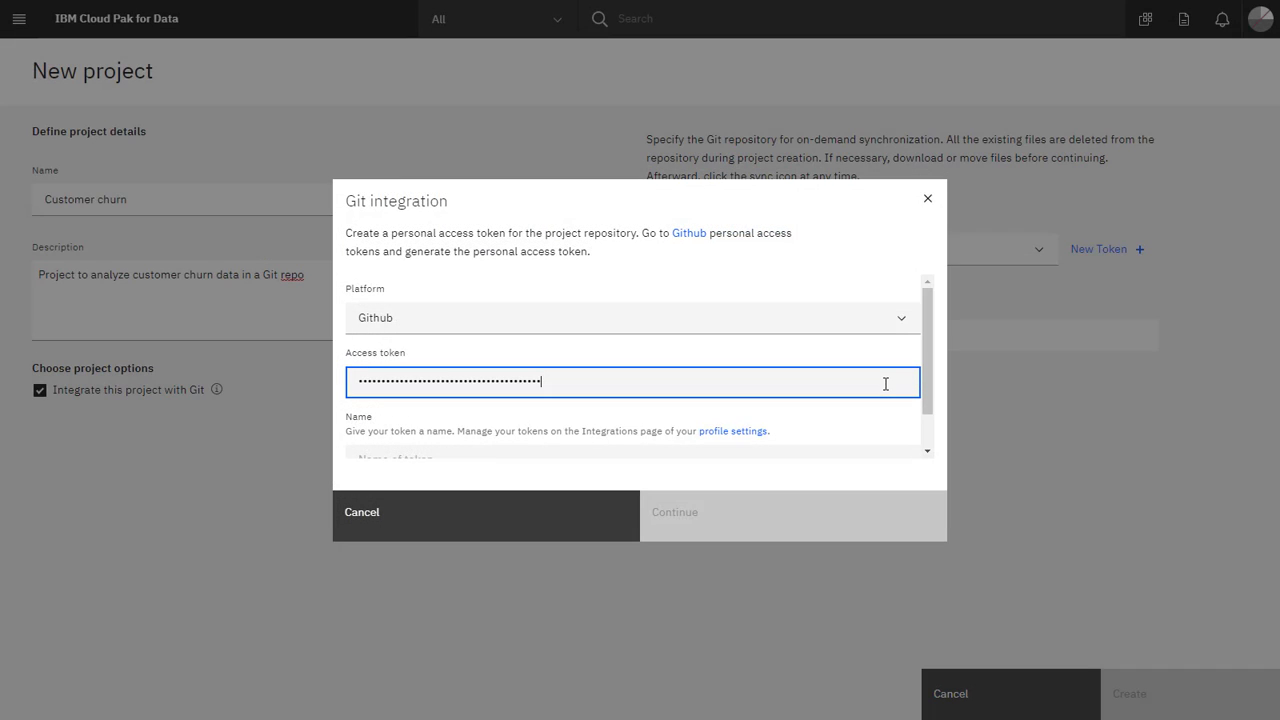
scroll(886, 384, "down", 1)
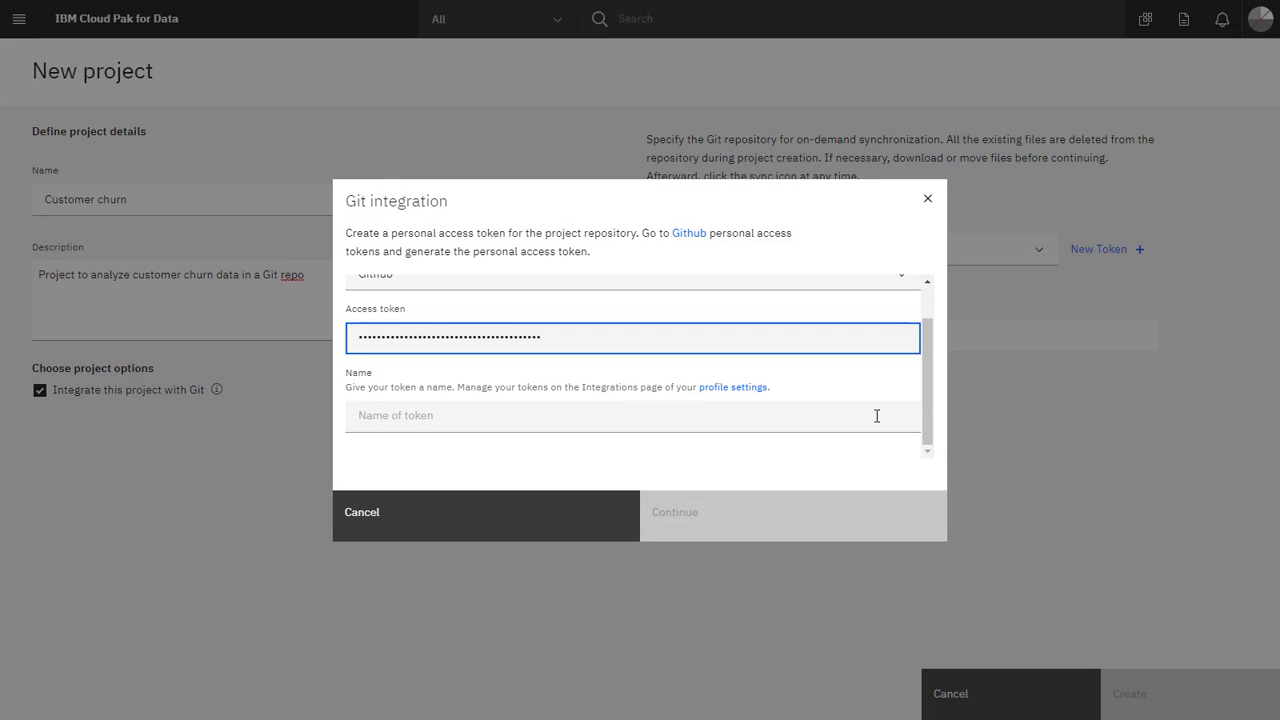
left_click(877, 416)
type("jupyterlab")
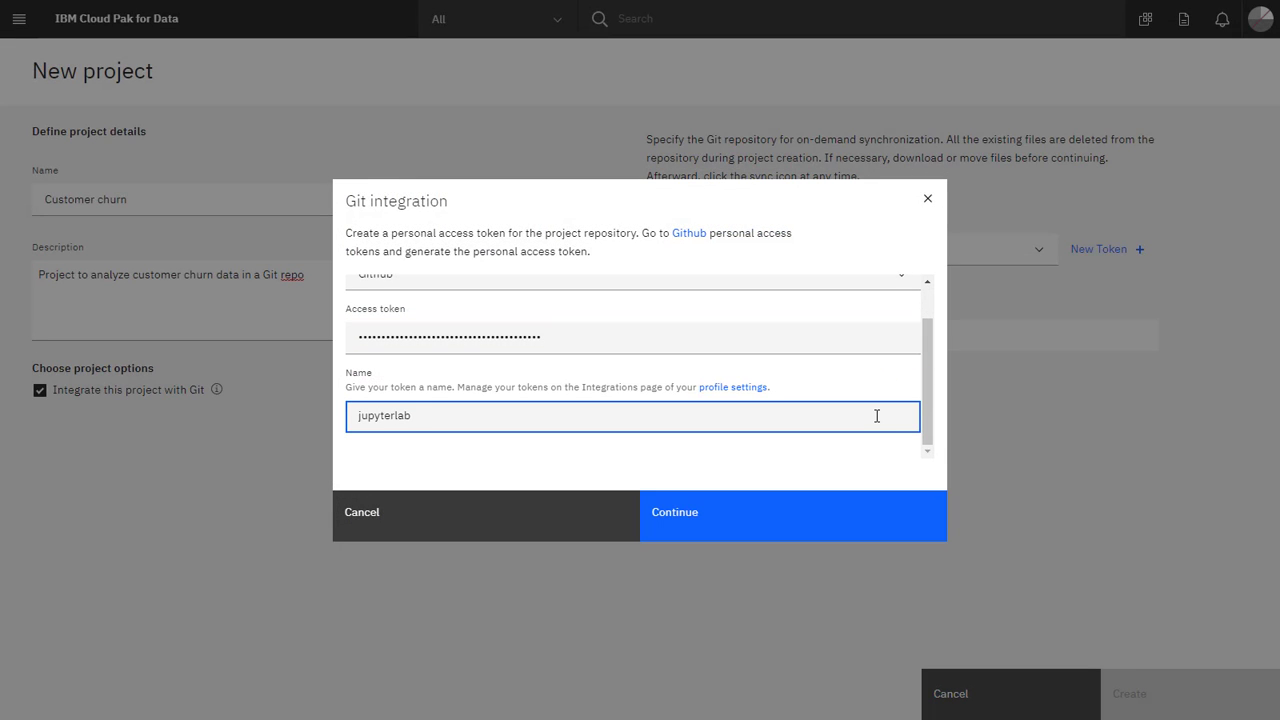
type("-token-swilliams")
left_click(808, 528)
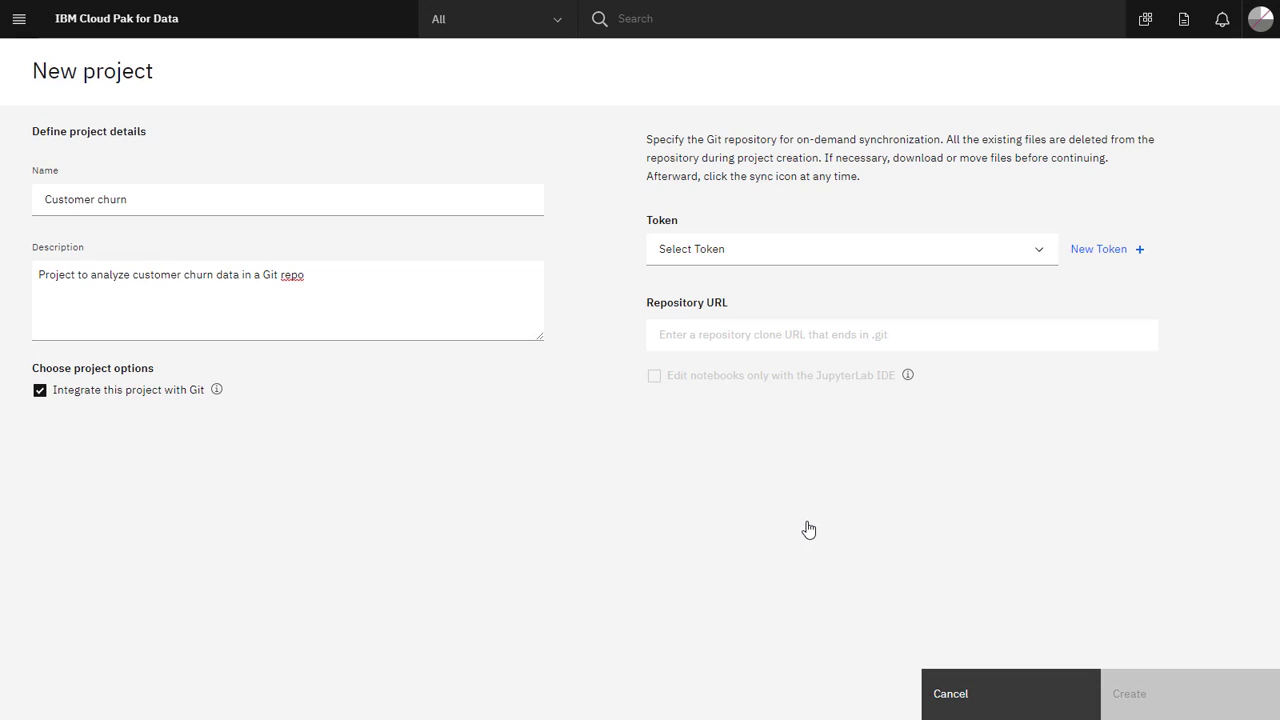
Select the saved JupyterLab token and enter the customer-churn repository's .git URL.
left_click(1006, 260)
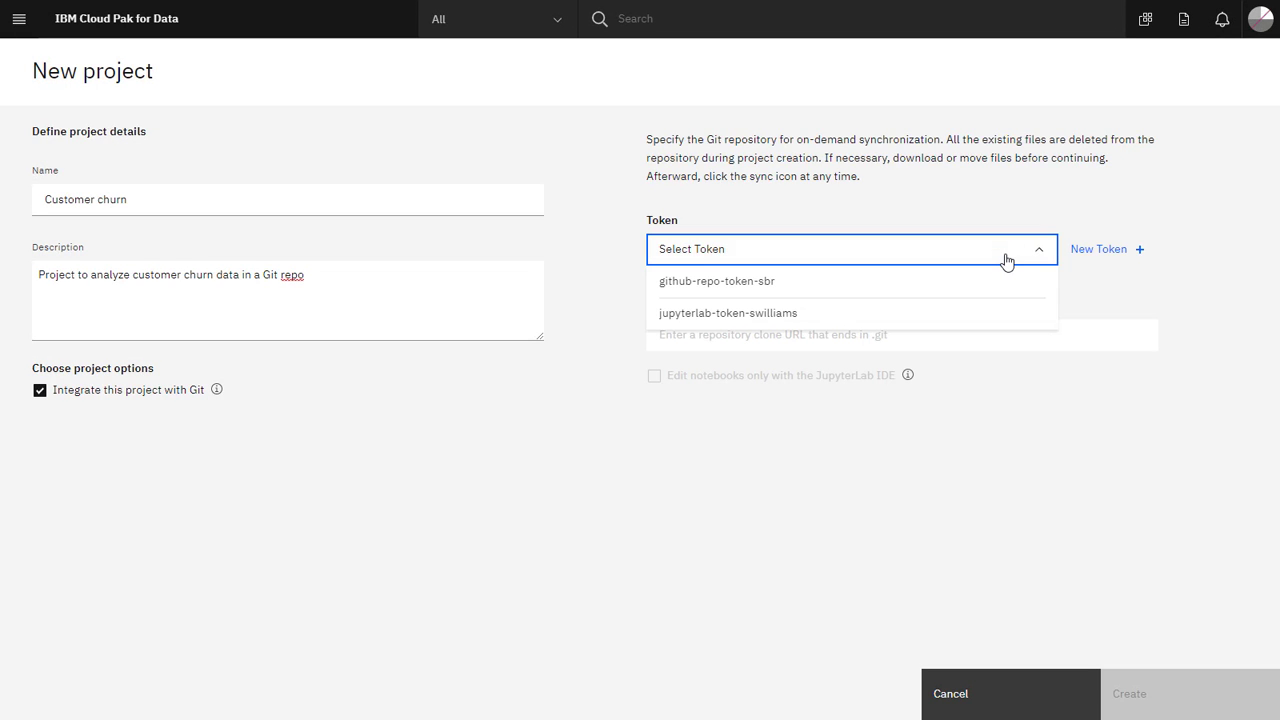
left_click(989, 316)
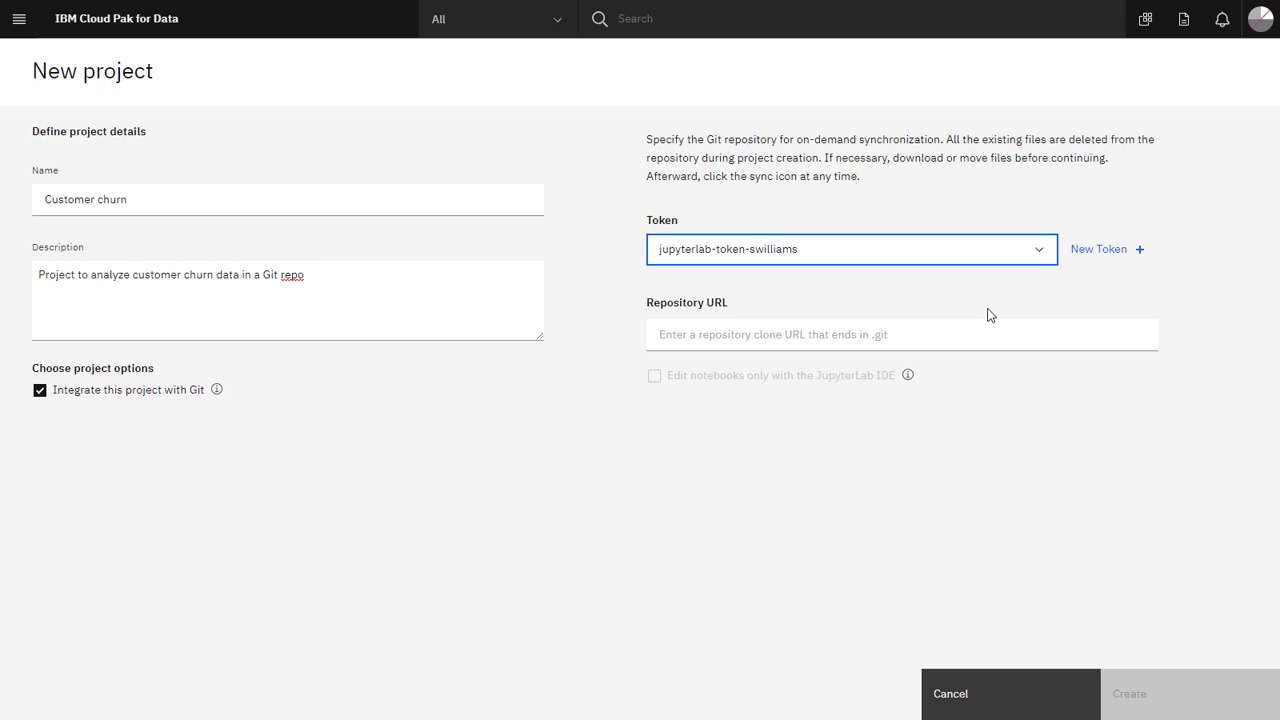
left_click(988, 310)
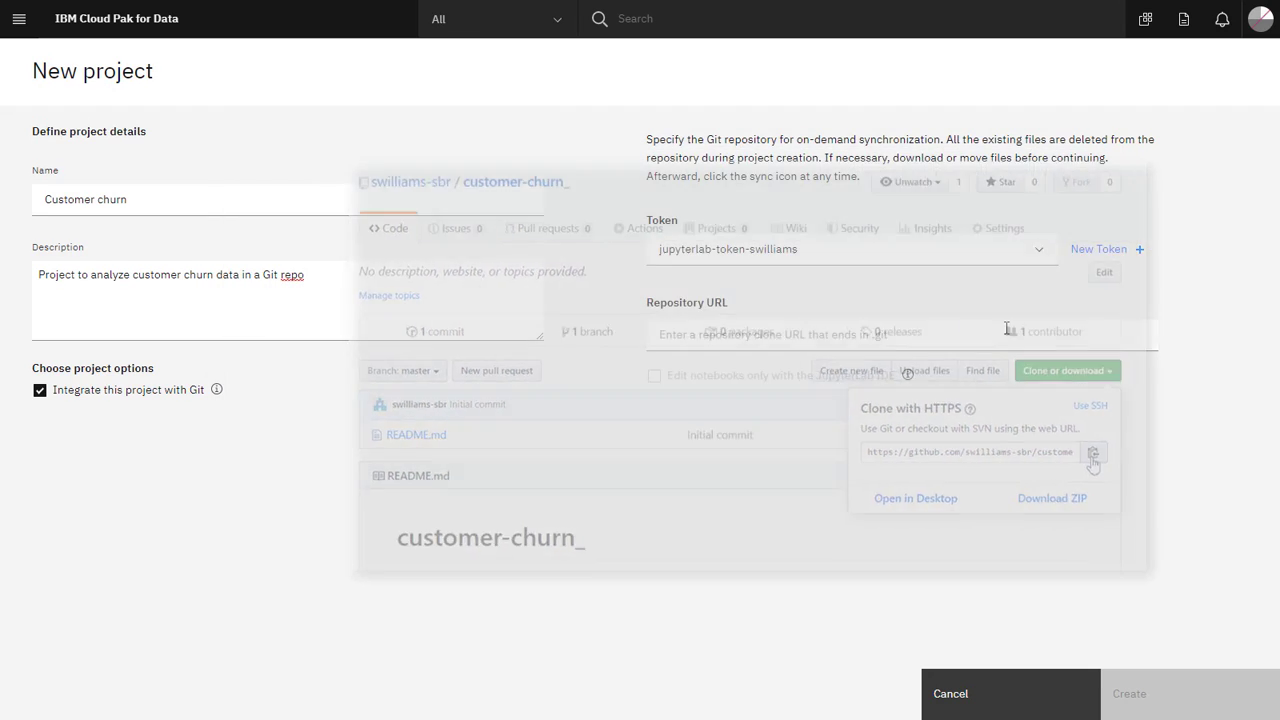
left_click(1006, 334)
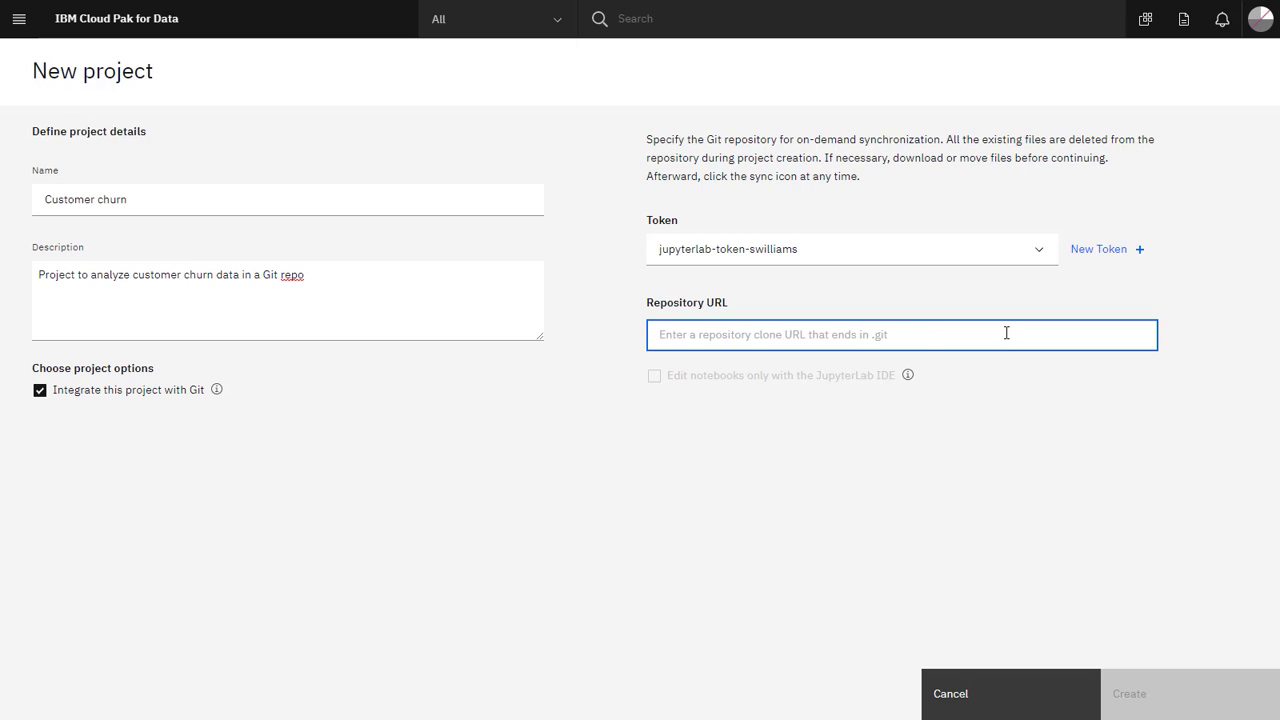
type("https://github.com/swilliams-sbr/customer-churn.git")
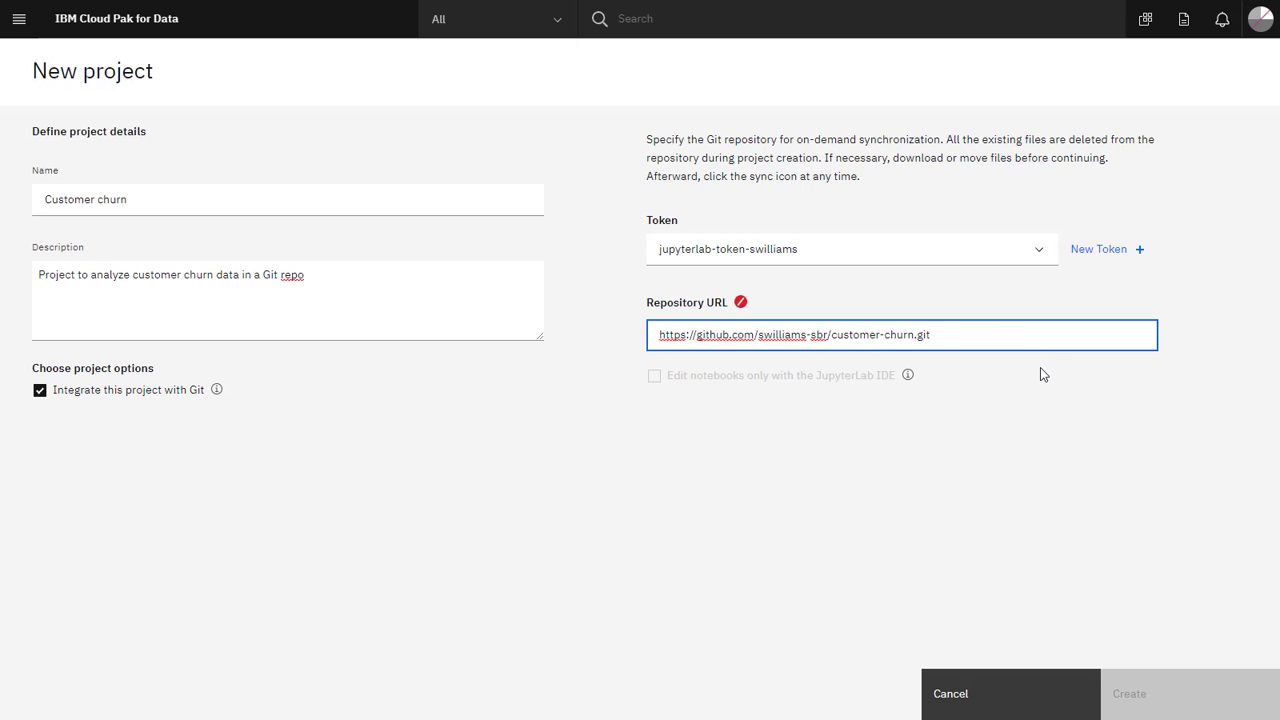
left_click(1040, 368)
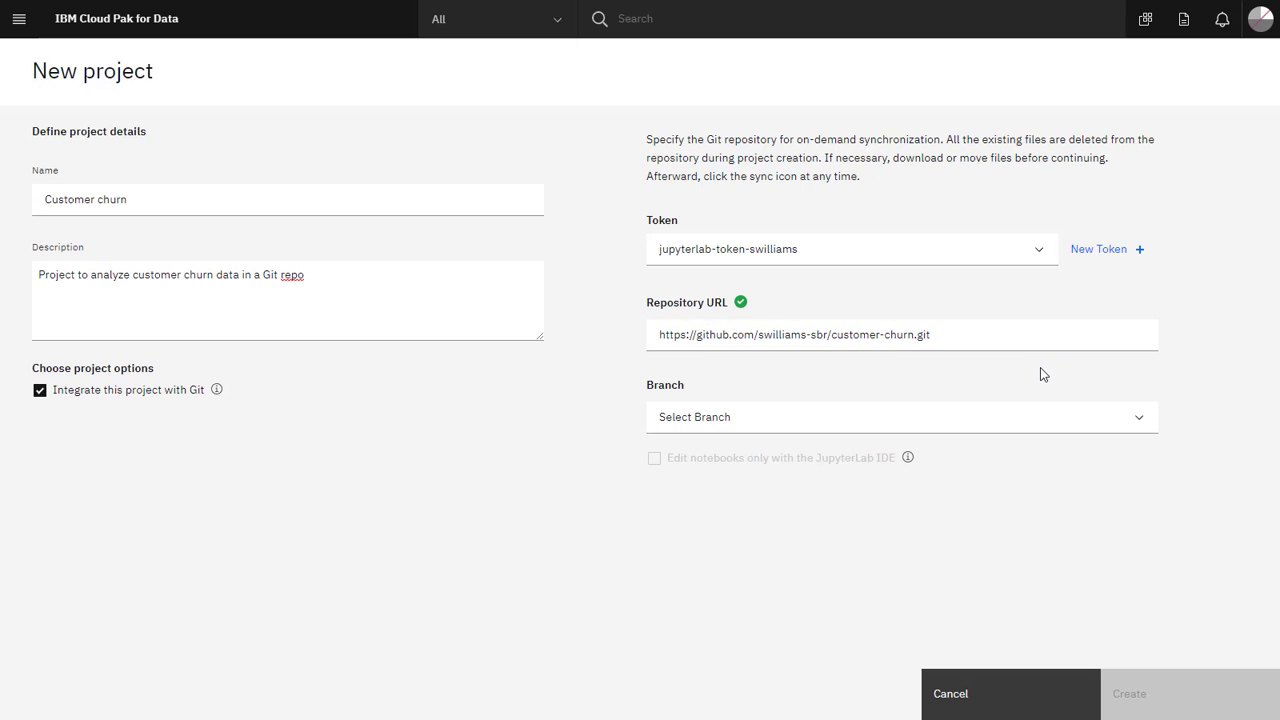
Choose the master branch and allow notebook editing only in the JupyterLab IDE.
left_click(1034, 416)
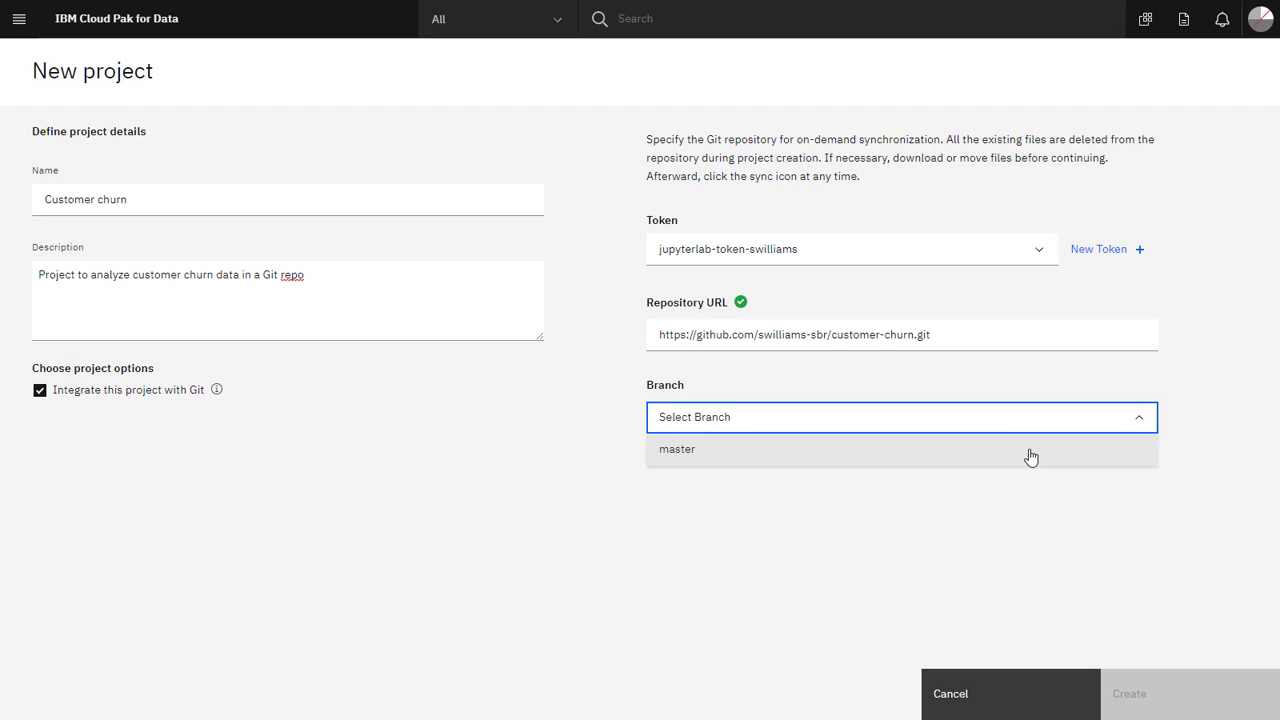
left_click(1031, 457)
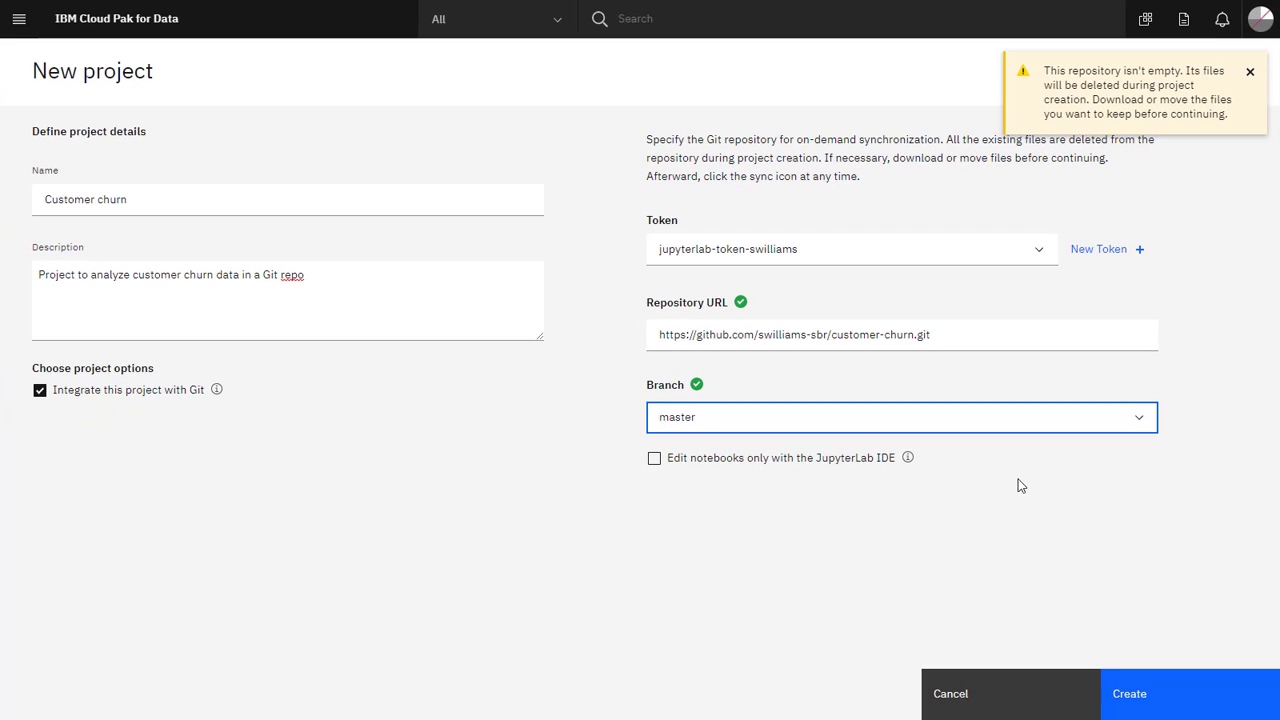
left_click(656, 460)
left_click(655, 460)
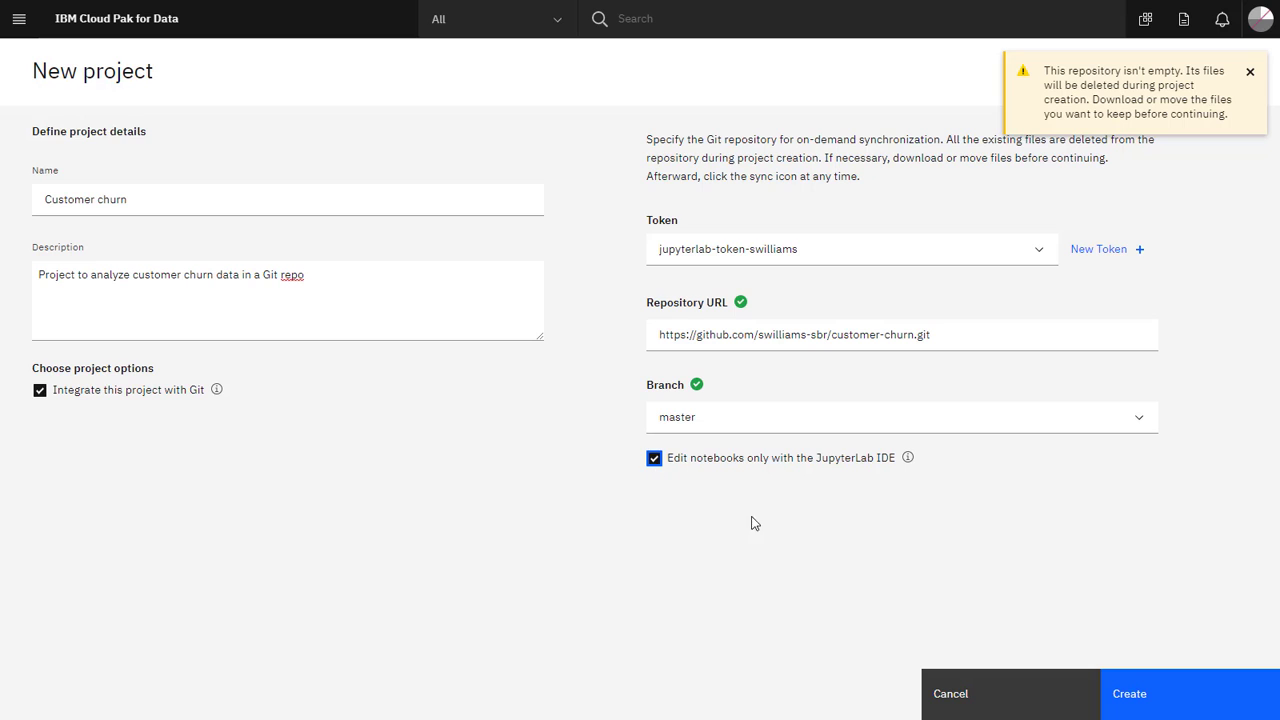
Create the Git-linked Customer churn project, open it, and view its Access Control.
left_click(1180, 710)
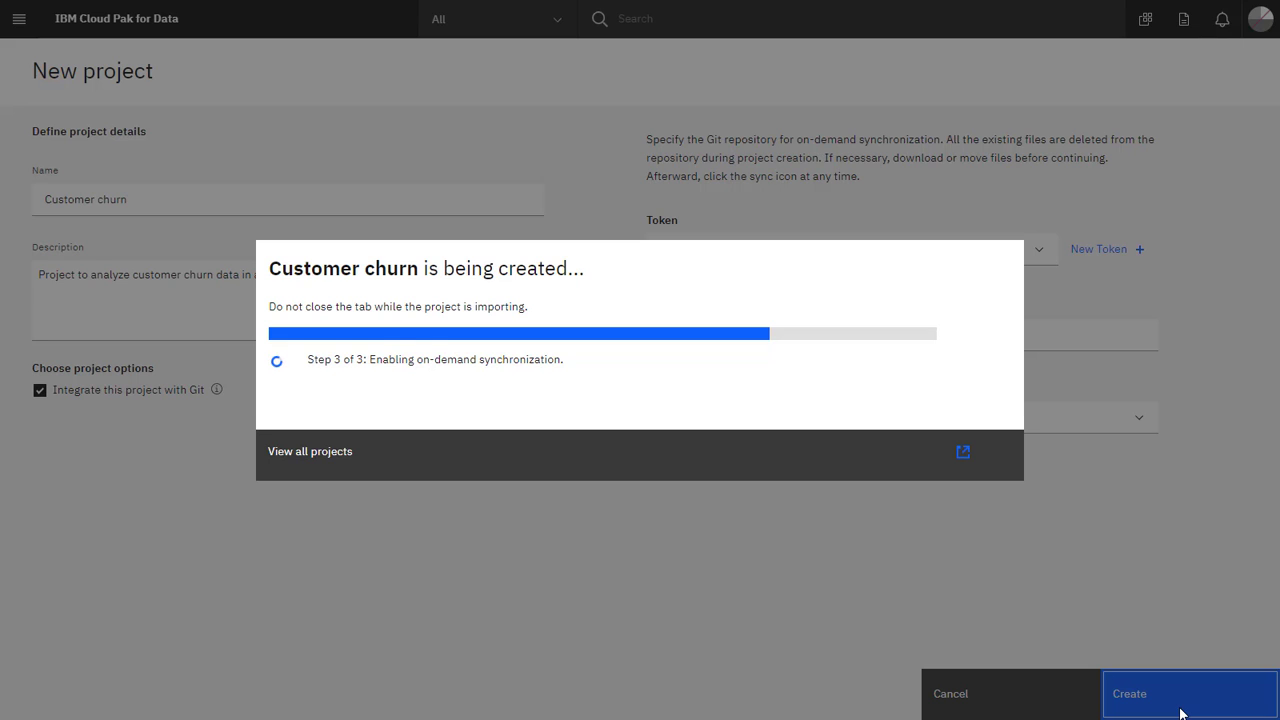
left_click(669, 442)
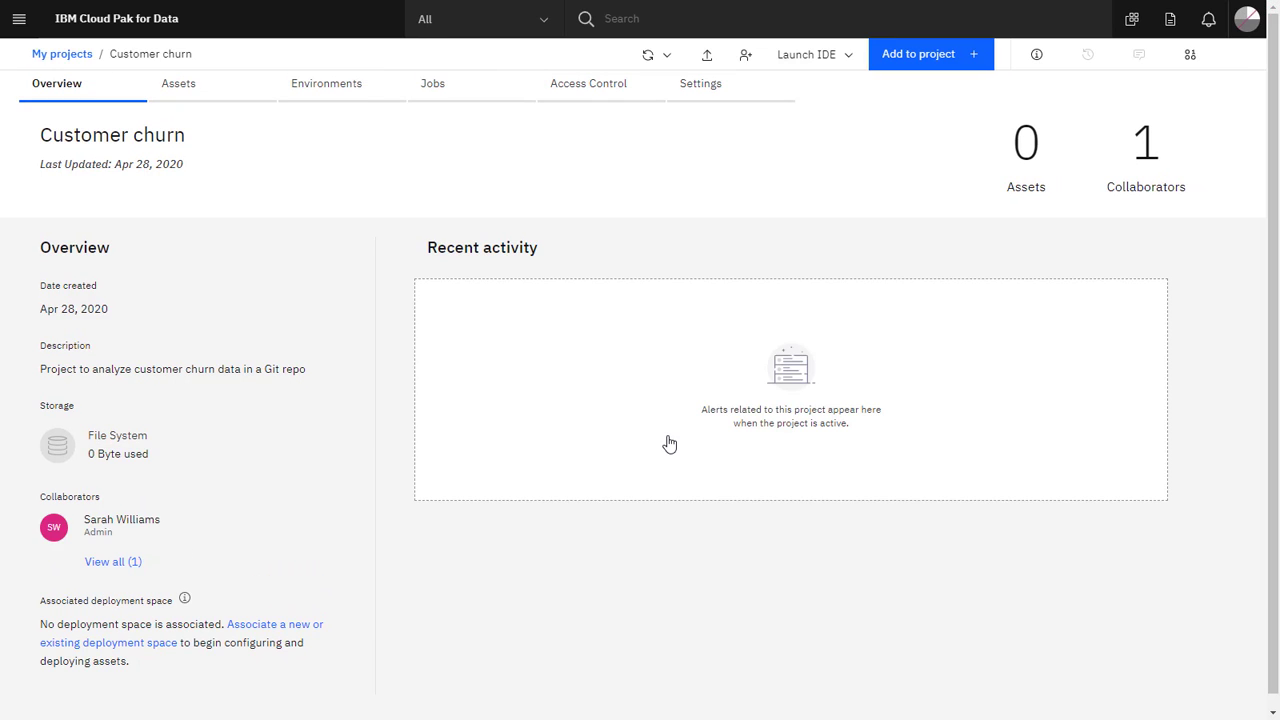
left_click(615, 92)
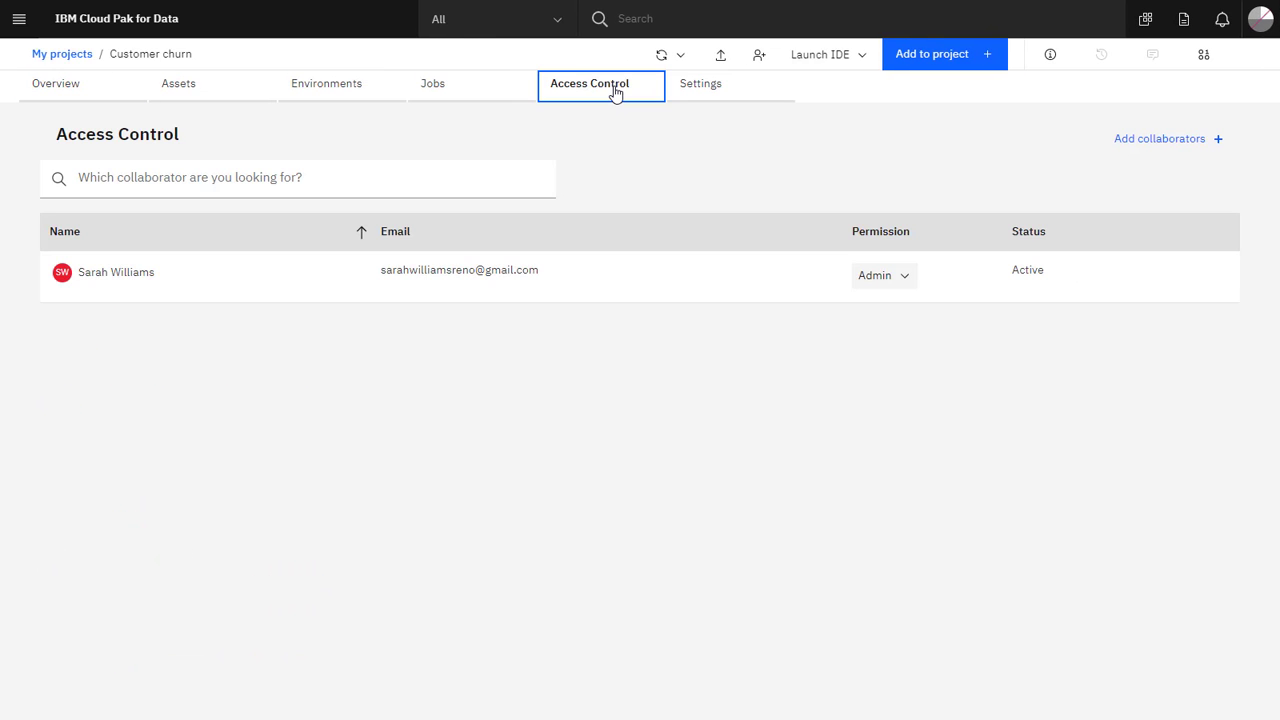
Invite the teammate to the project as a collaborator with the Editor role.
left_click(1135, 142)
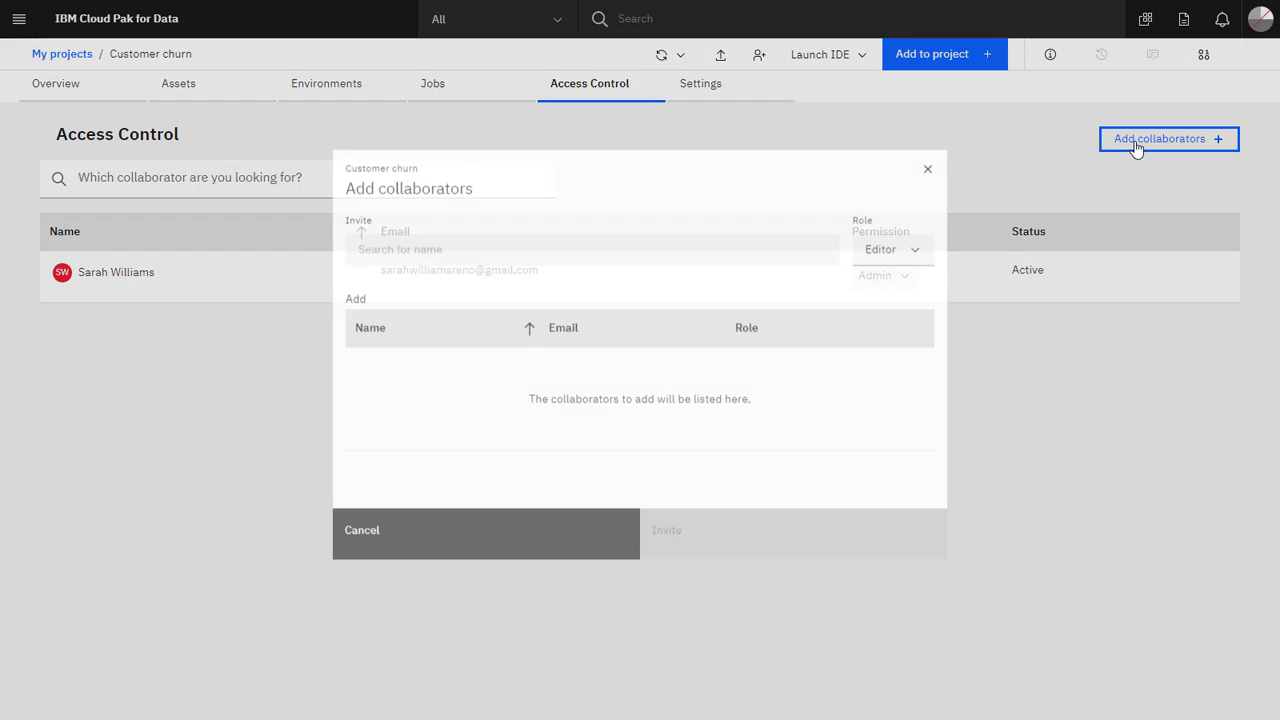
left_click(919, 262)
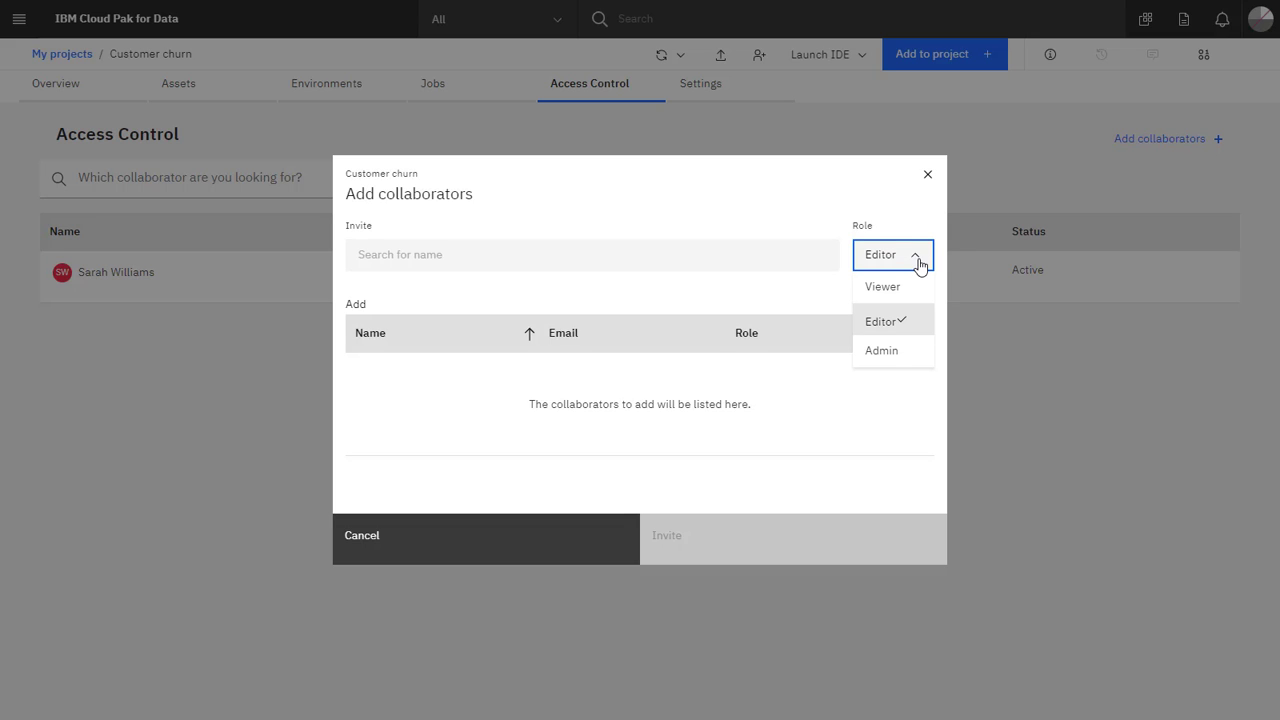
left_click(917, 262)
left_click(813, 255)
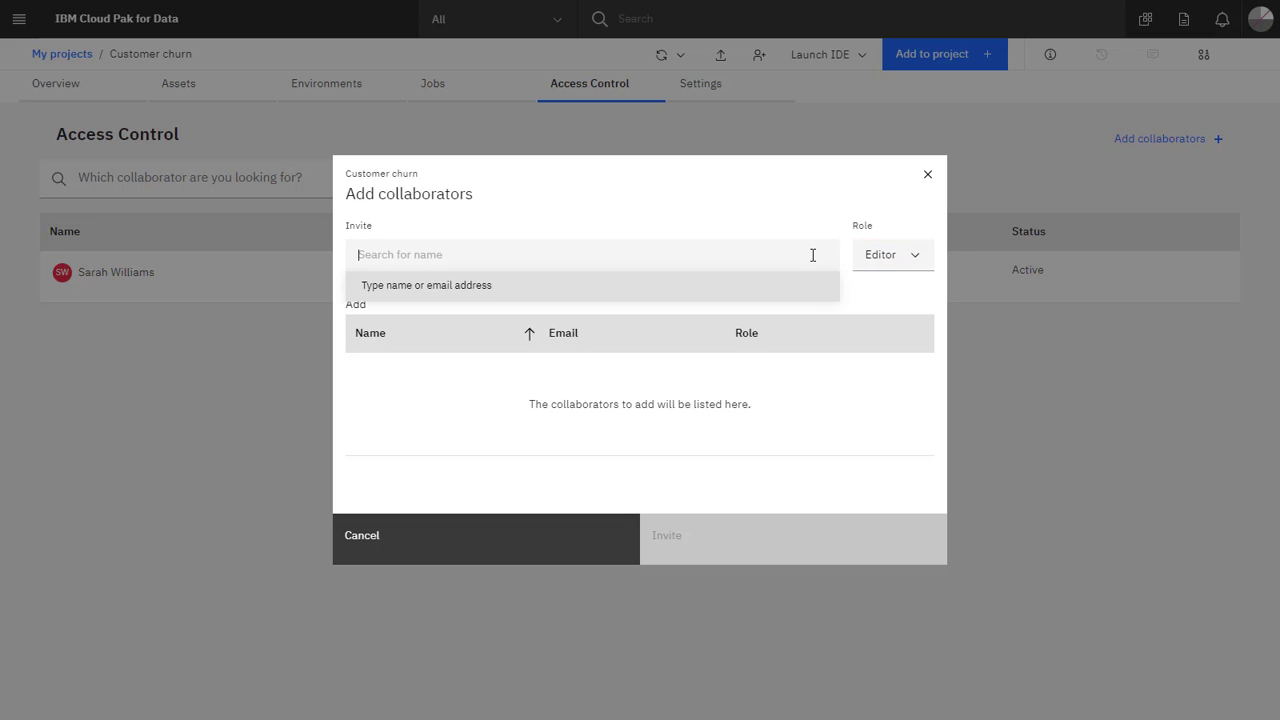
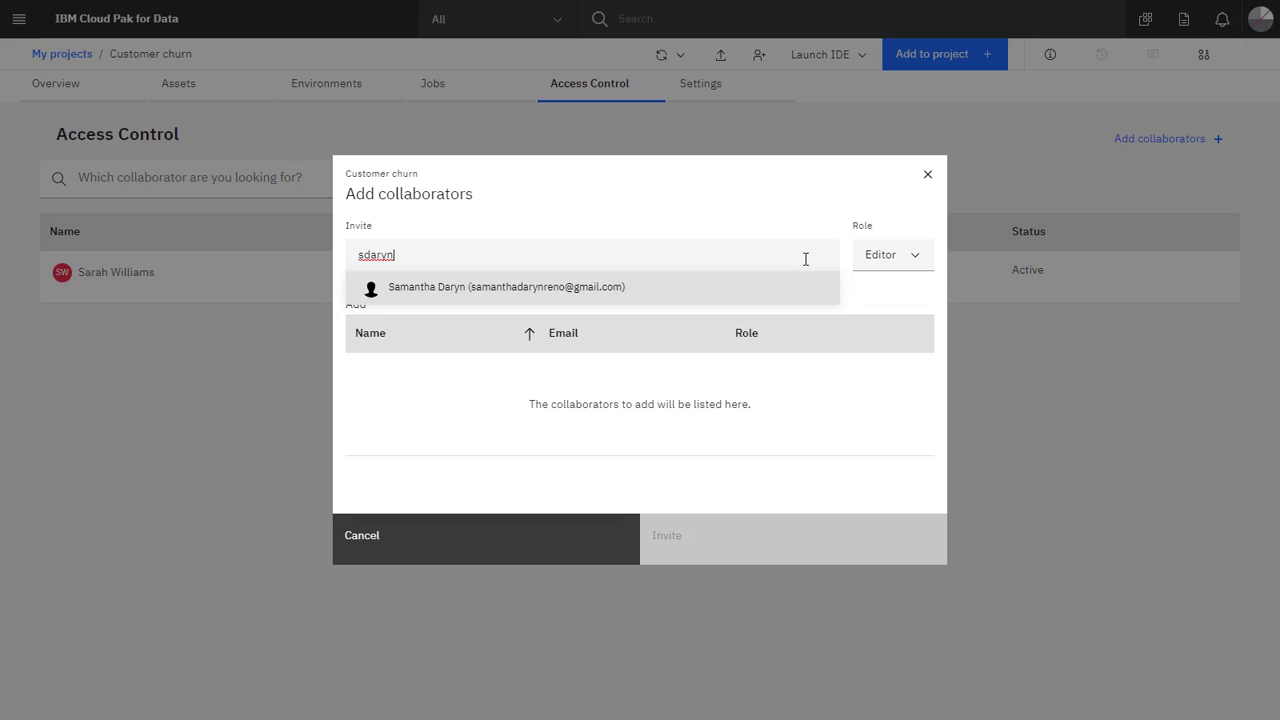
left_click(790, 287)
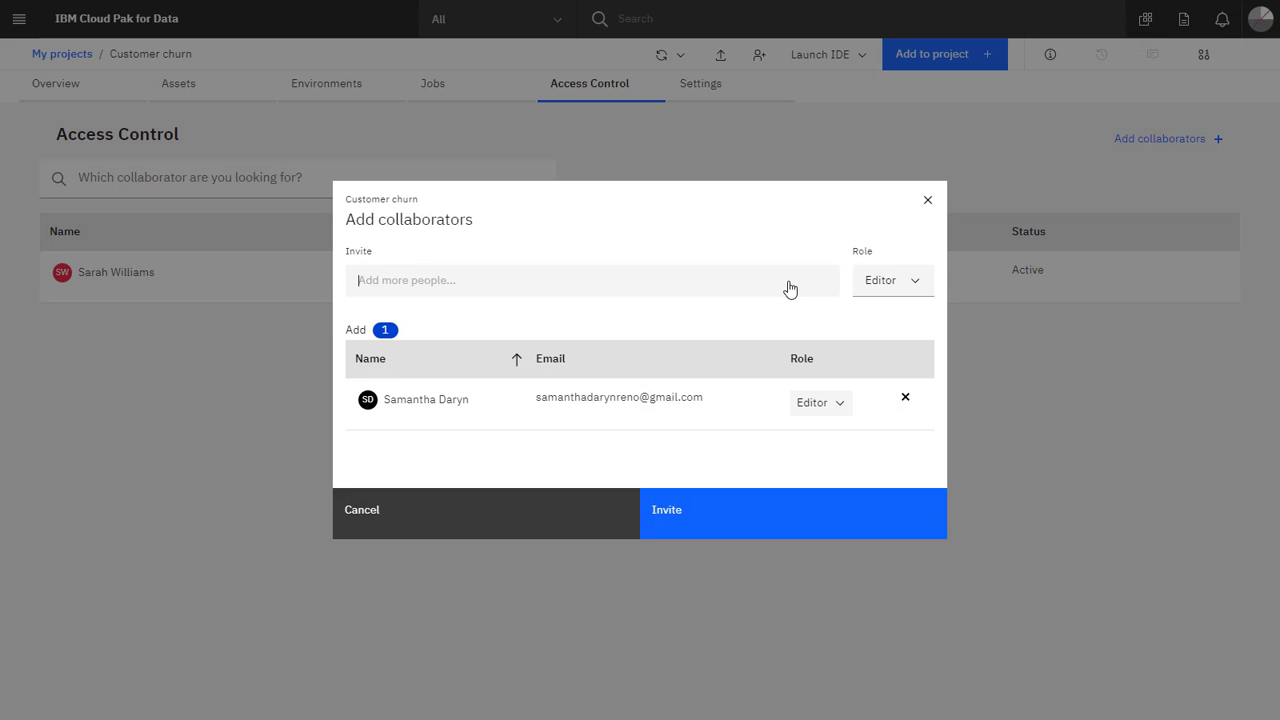
left_click(755, 530)
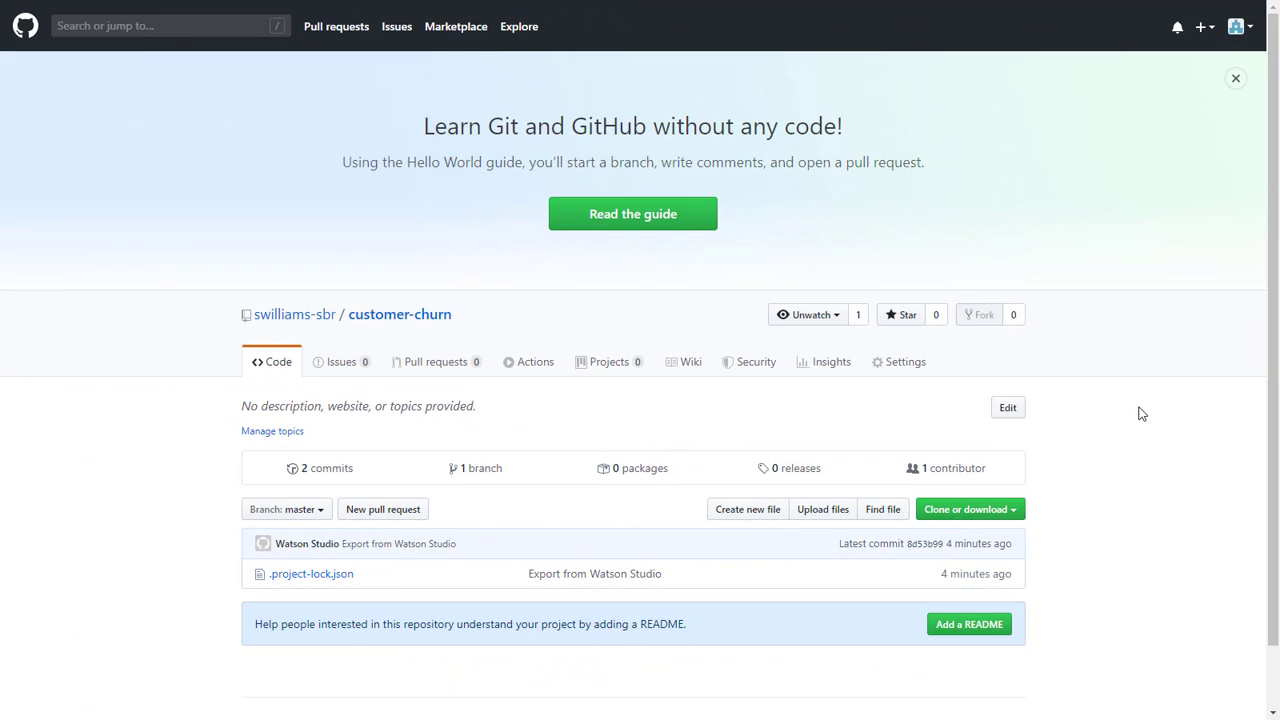
Add the teammate as a customer-churn repository collaborator and open their invitation from the e-mail.
left_click(923, 371)
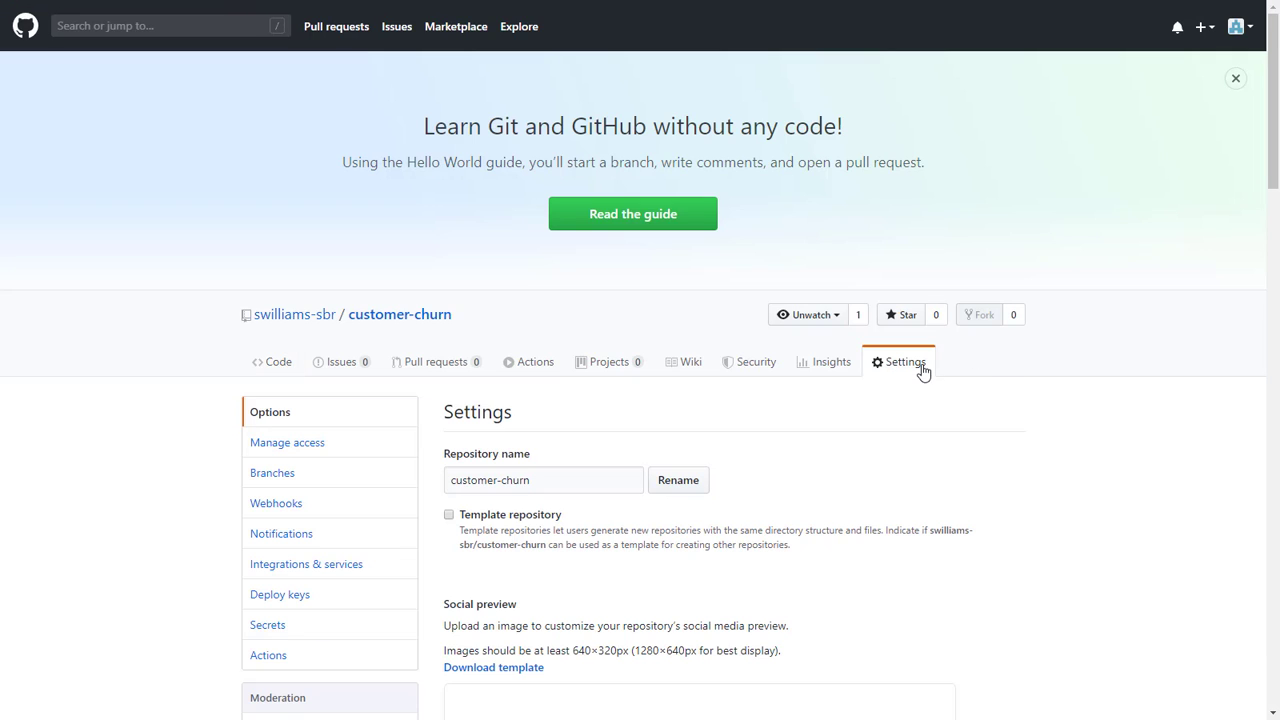
left_click(303, 450)
scroll(433, 487, "down", 3)
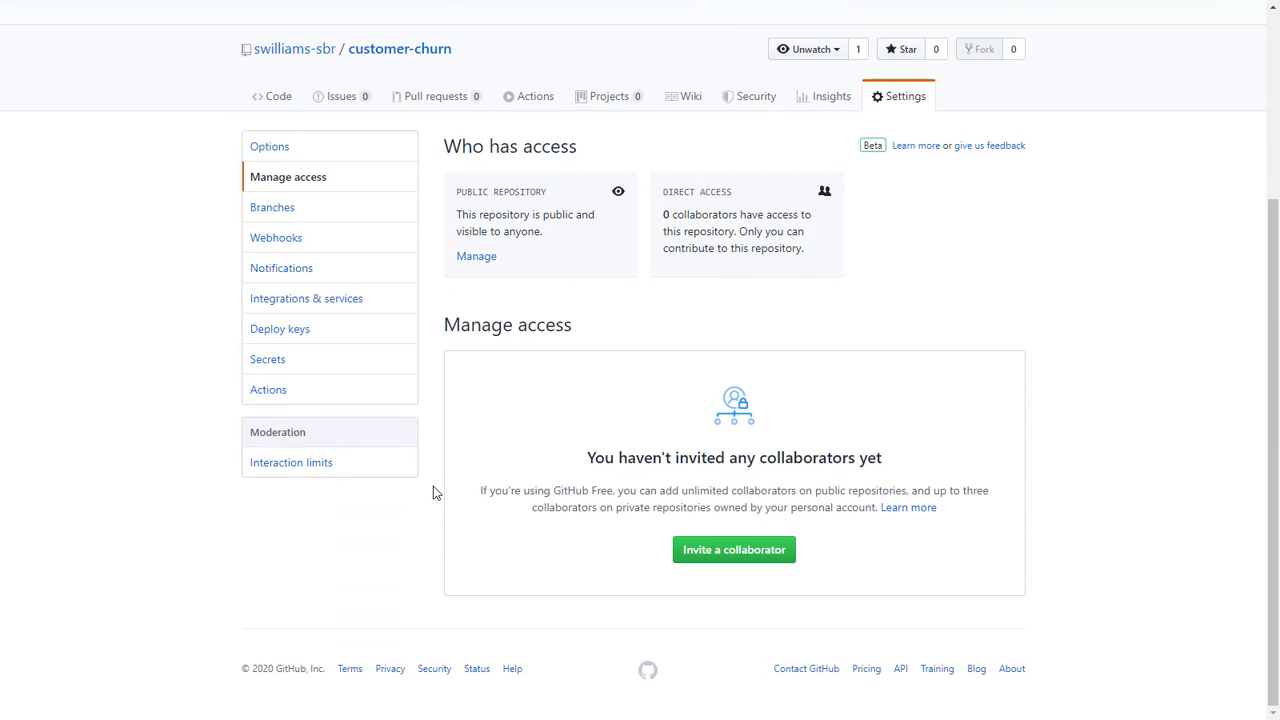
left_click(736, 551)
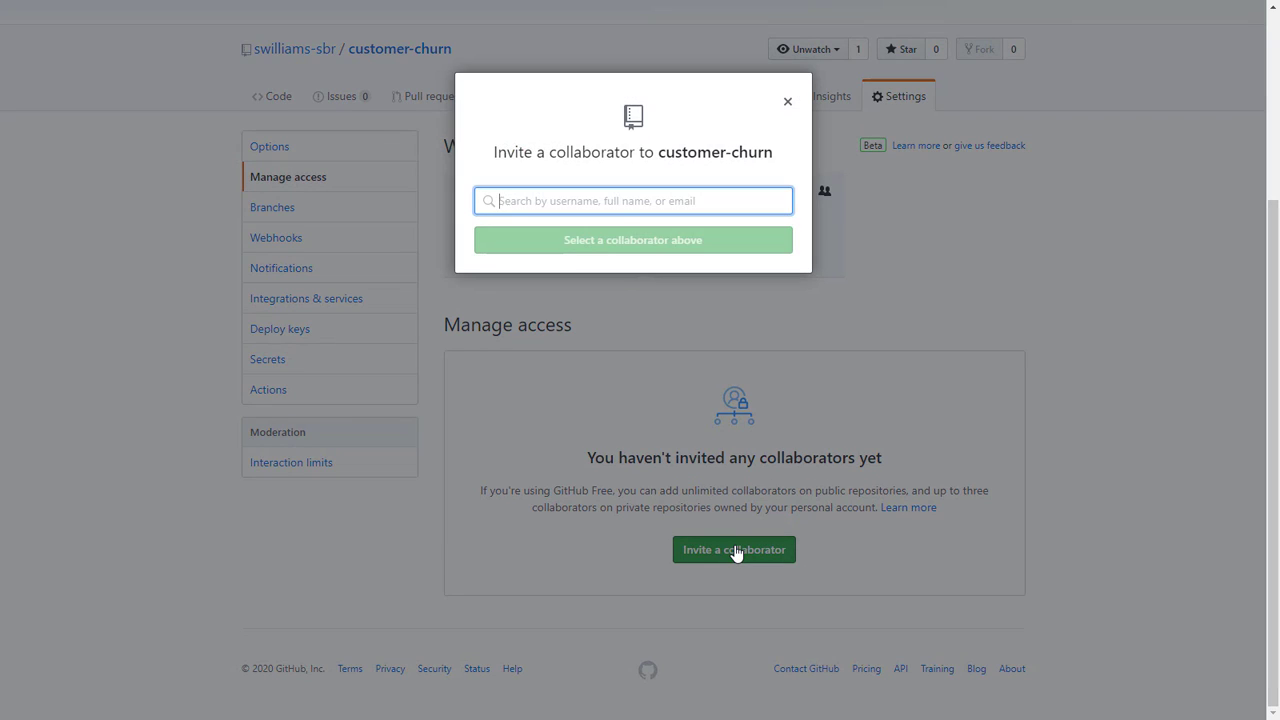
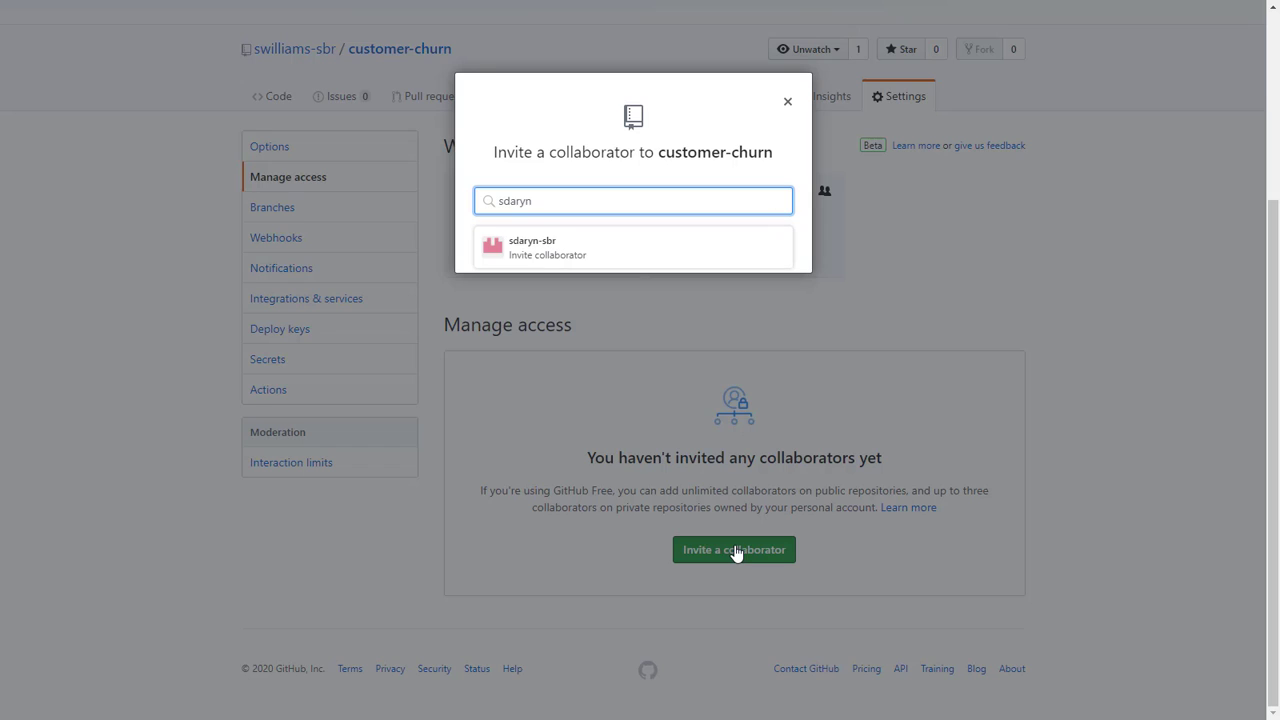
left_click(643, 248)
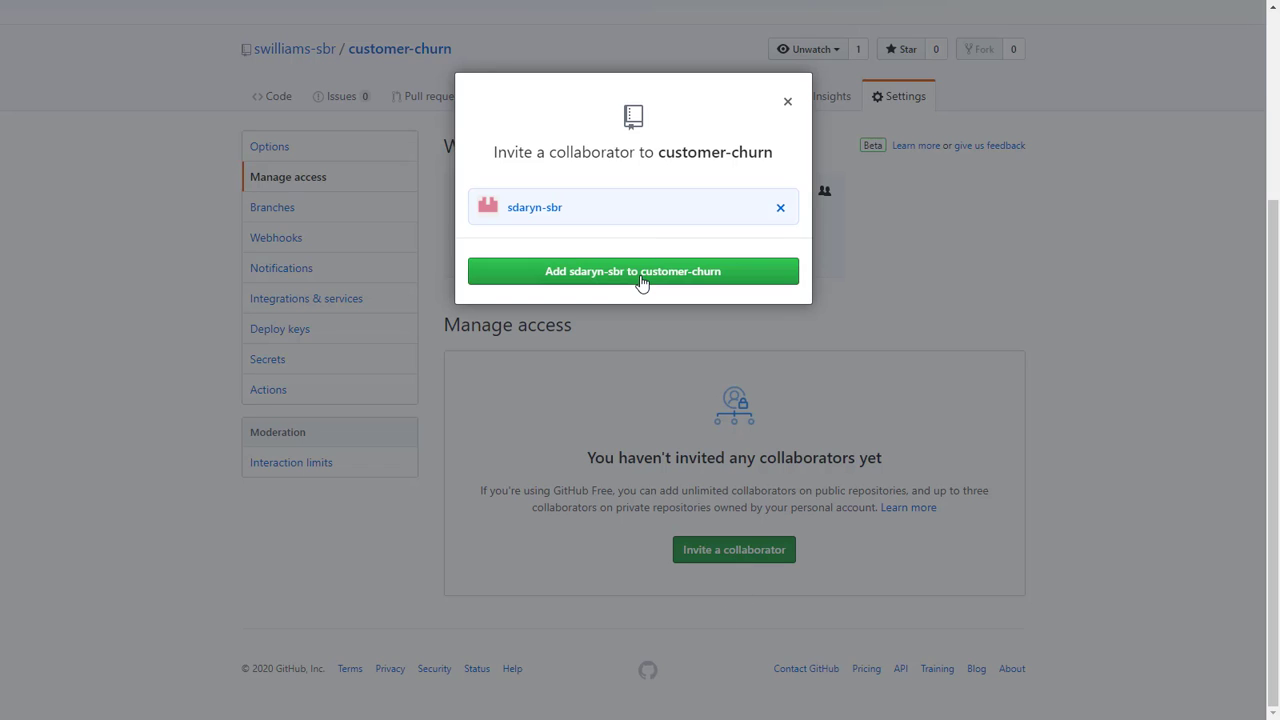
left_click(643, 280)
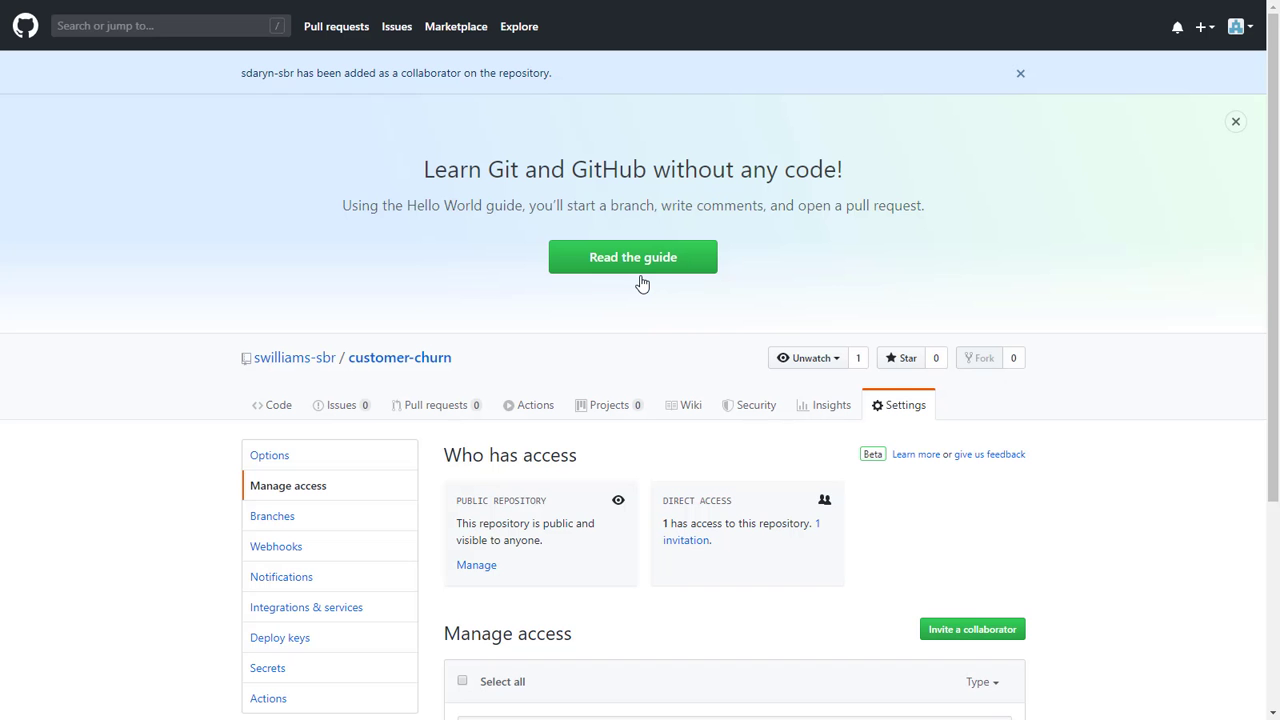
scroll(1170, 415, "down", 3)
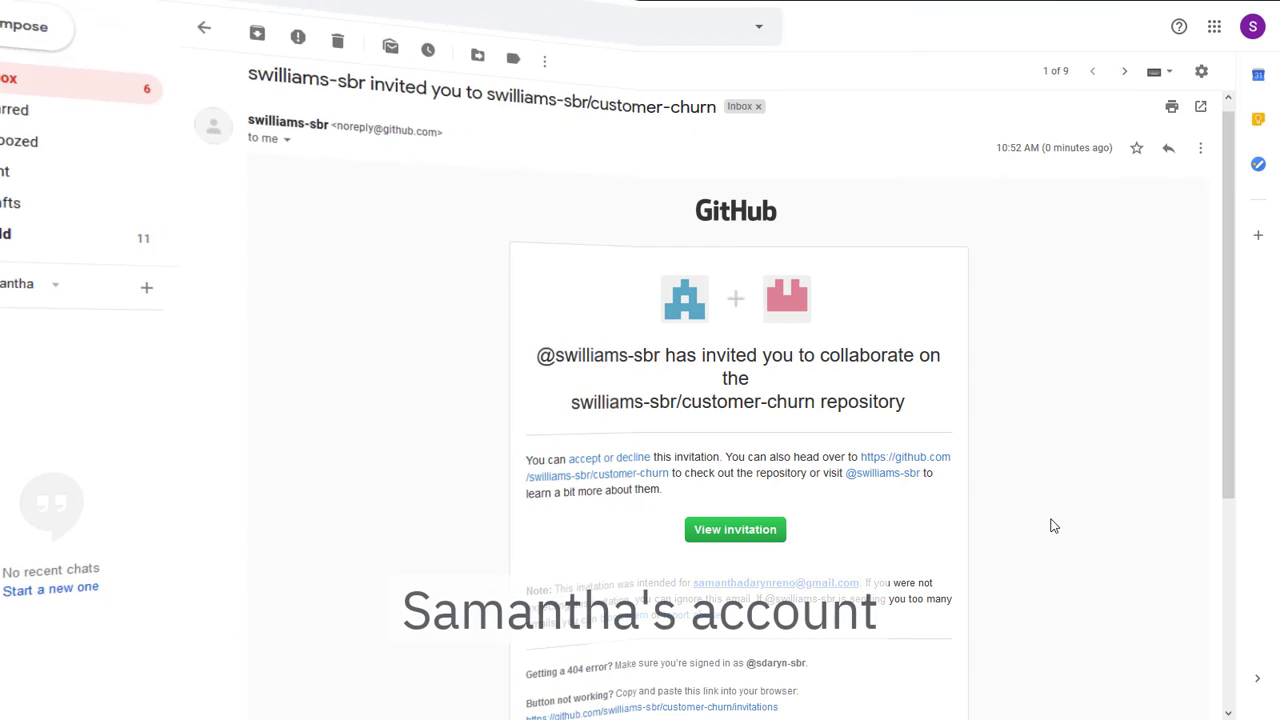
left_click(732, 538)
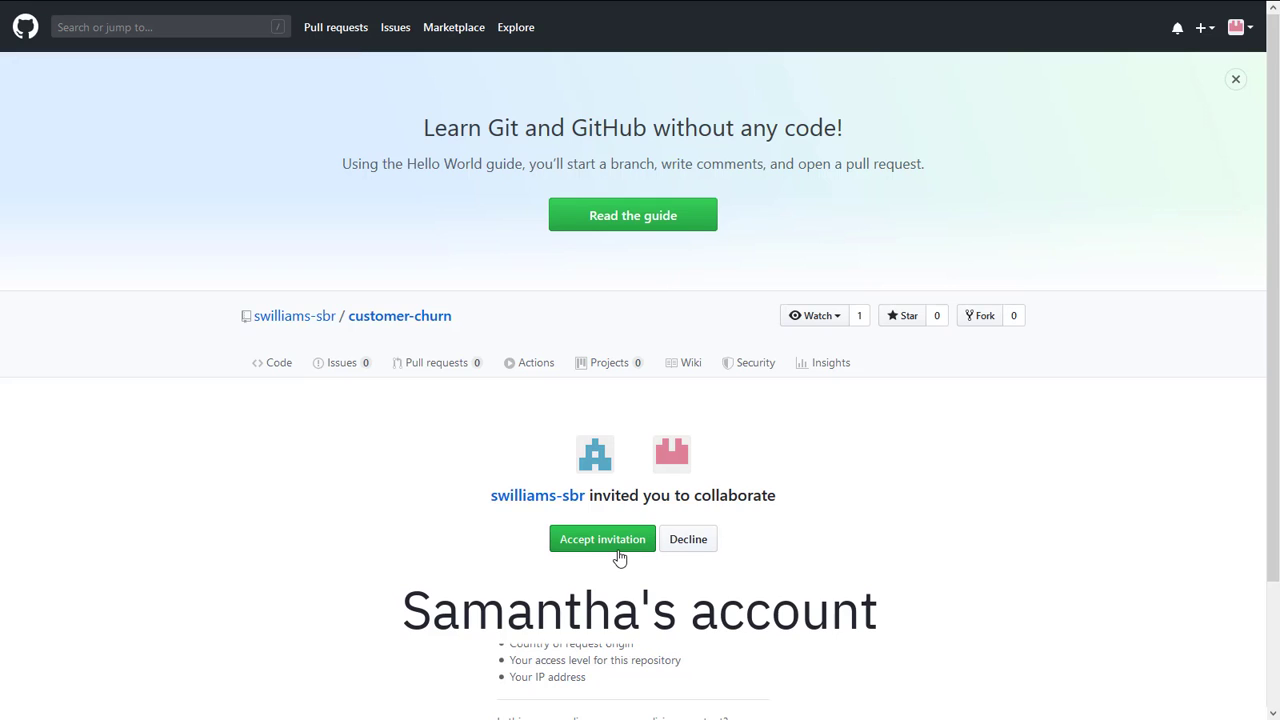
Accept the invitation to collaborate on customer-churn.
left_click(619, 557)
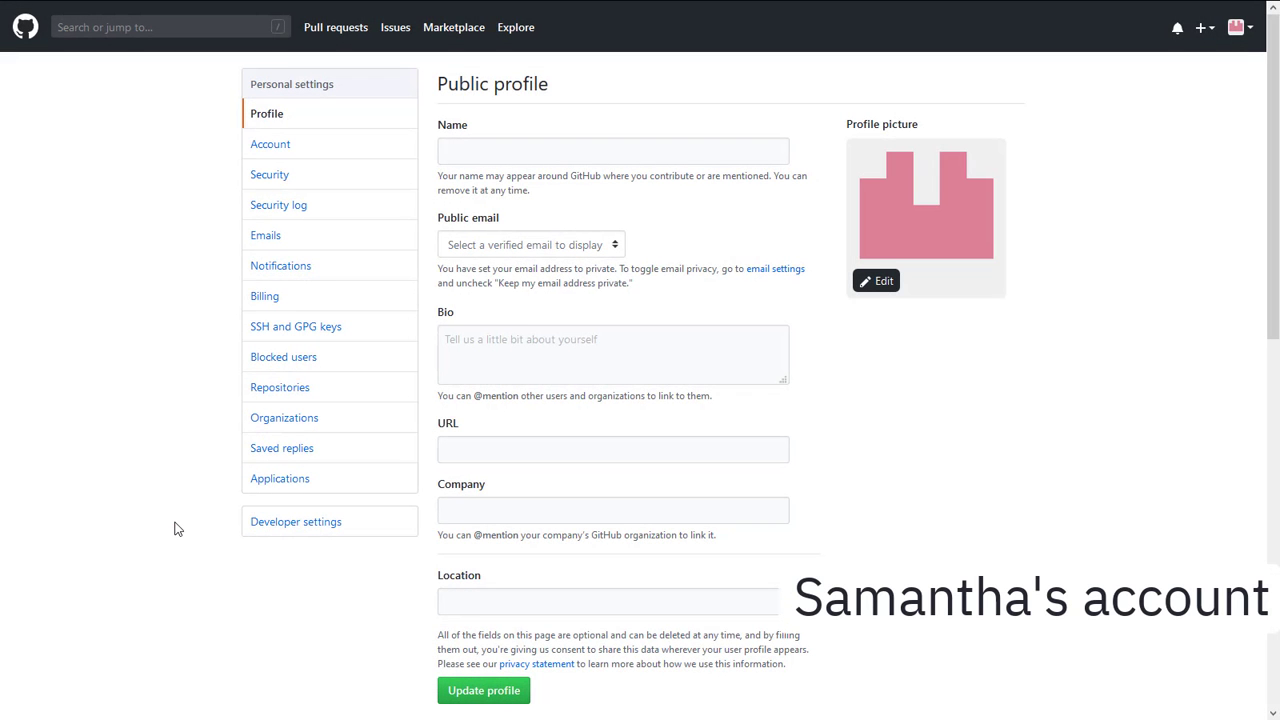
Generate the collaborator's GitHub token noted for Watson Studio JupyterLab integration, with full repo scope.
left_click(279, 533)
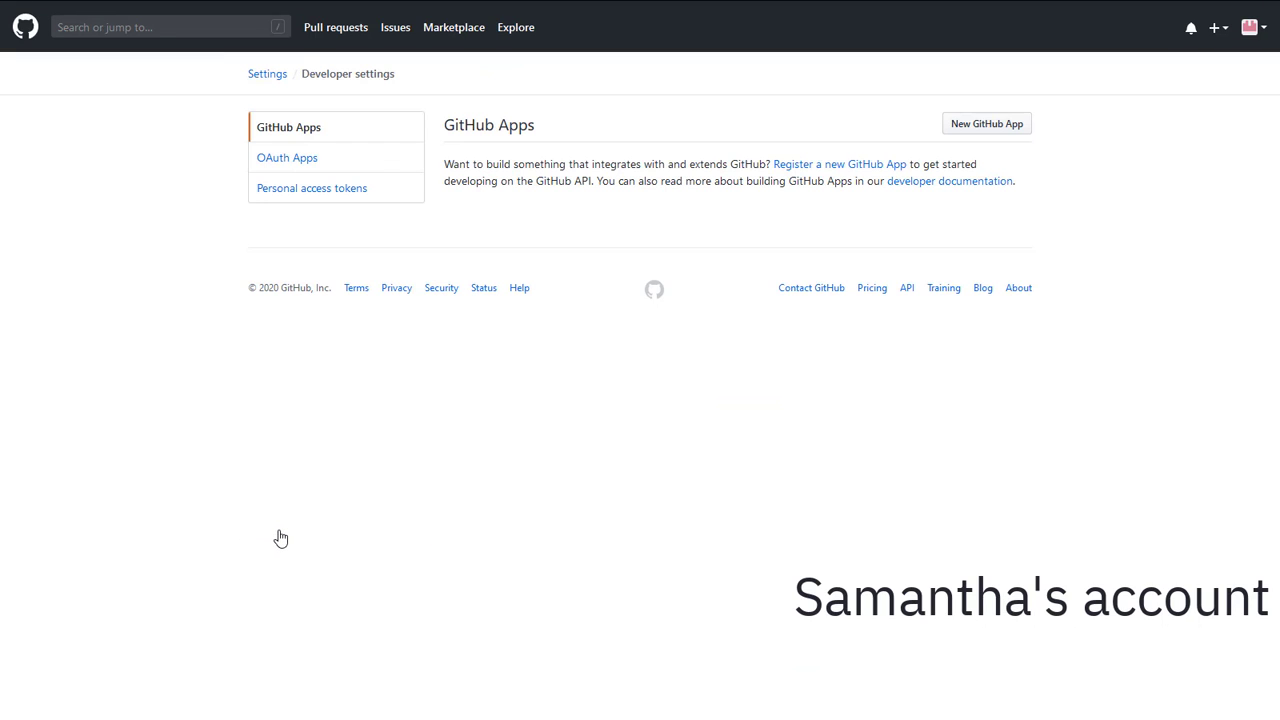
left_click(304, 203)
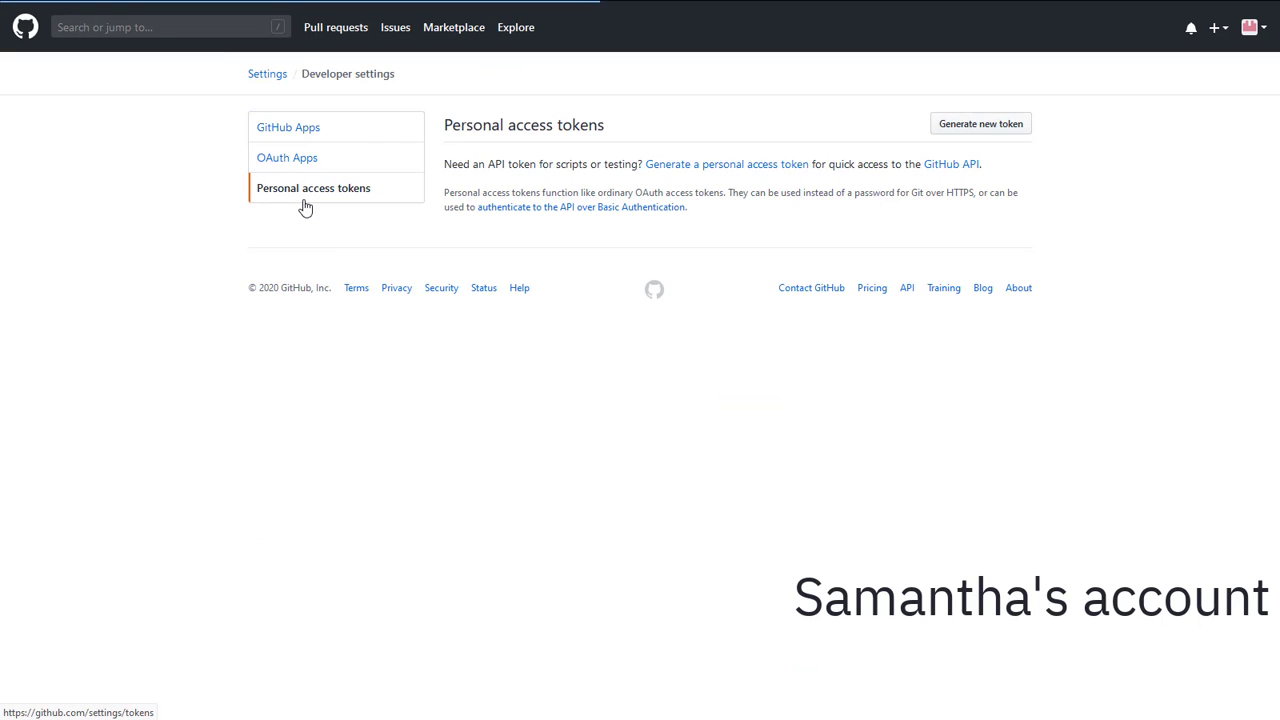
left_click(985, 128)
key("ctrl+v")
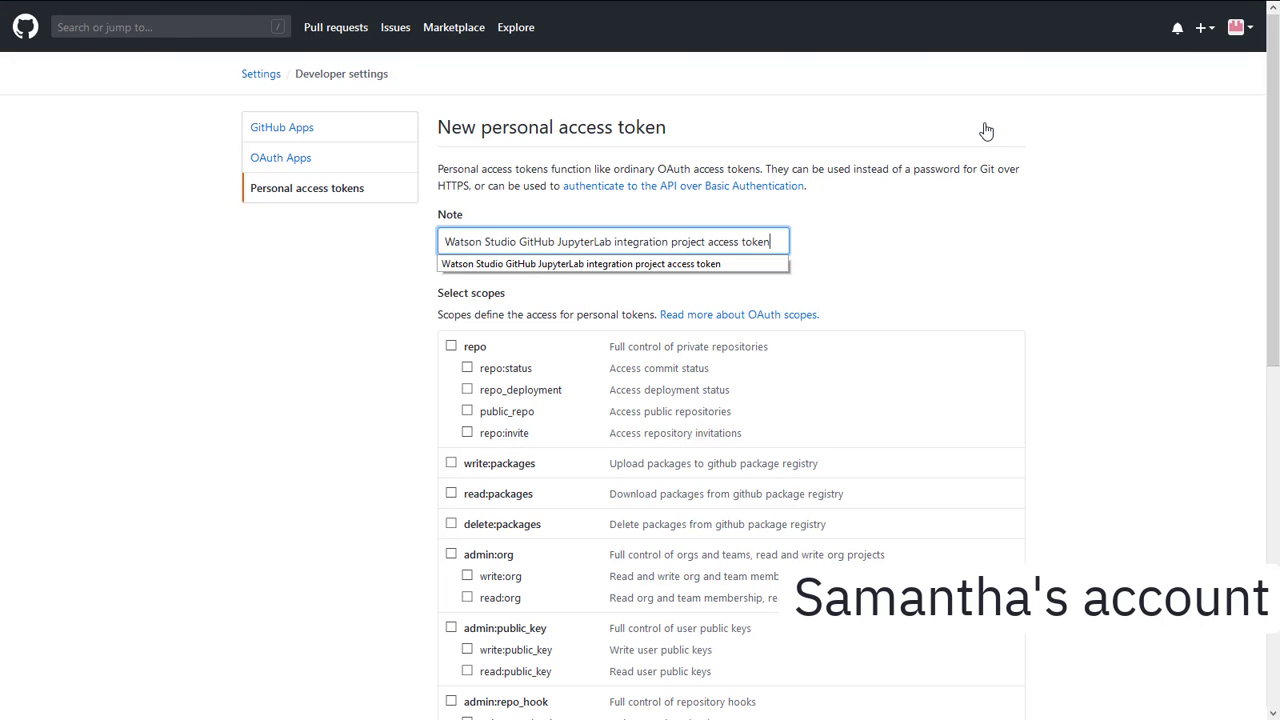
left_click(908, 277)
left_click(451, 347)
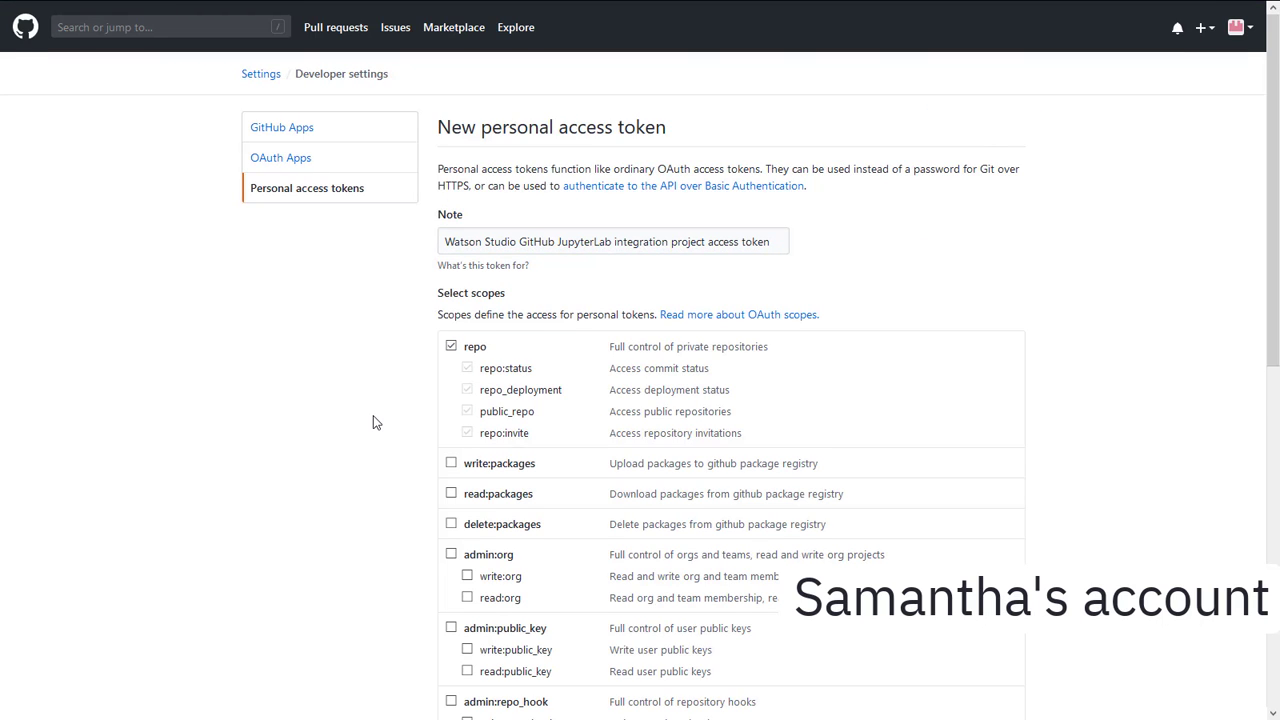
scroll(371, 420, "down", 6)
left_click(457, 585)
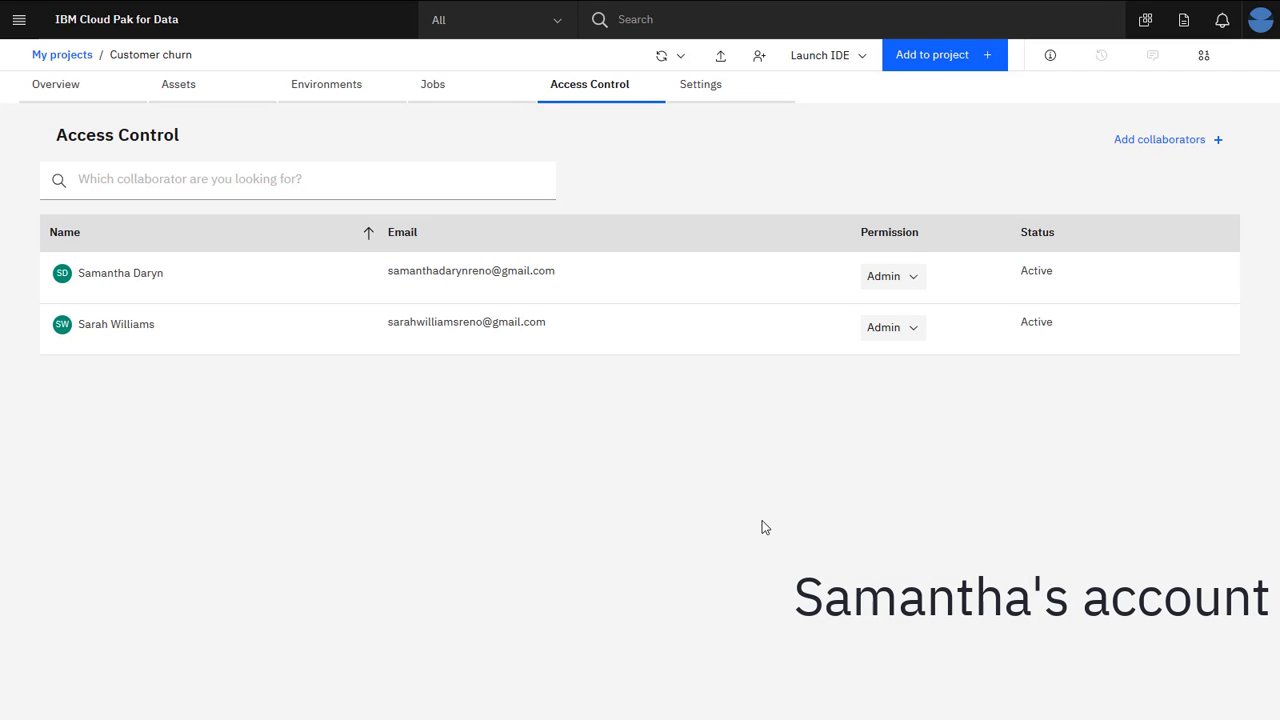
Add a new Git integration token in Profile and settings, pasting the GitHub token and naming it for JupyterLab.
left_click(1266, 22)
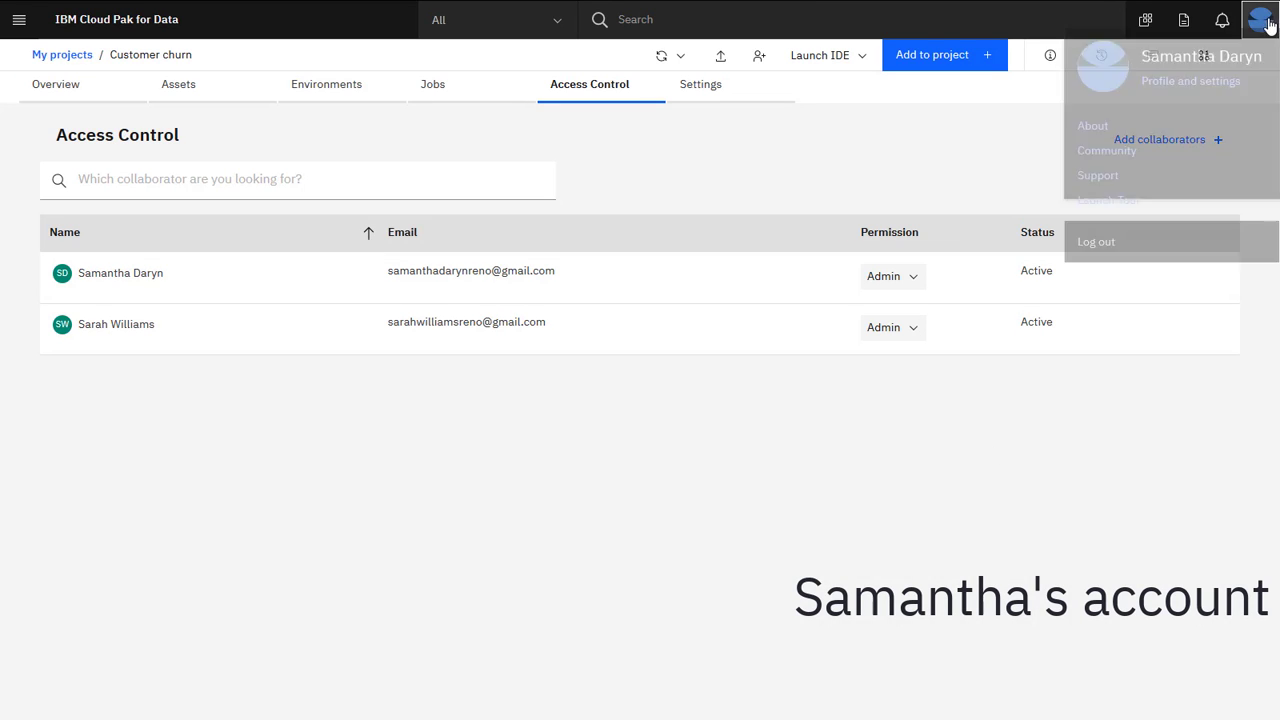
left_click(1235, 103)
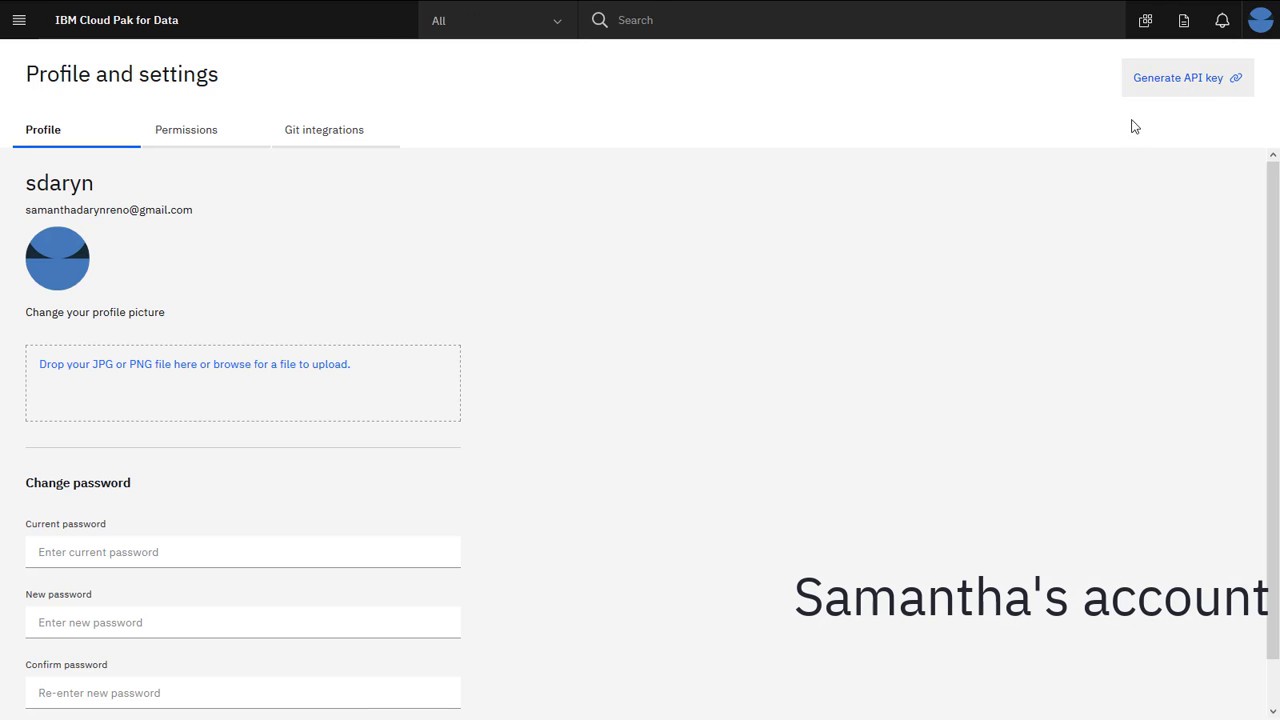
left_click(362, 147)
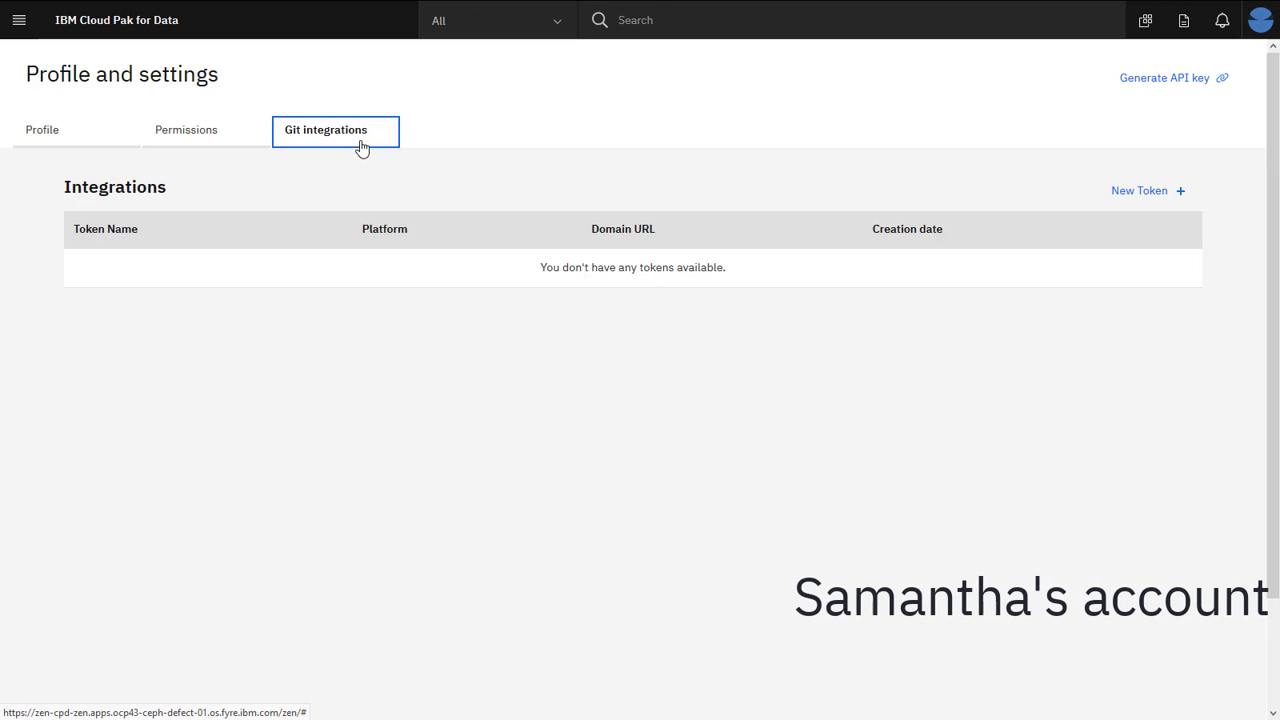
left_click(1148, 204)
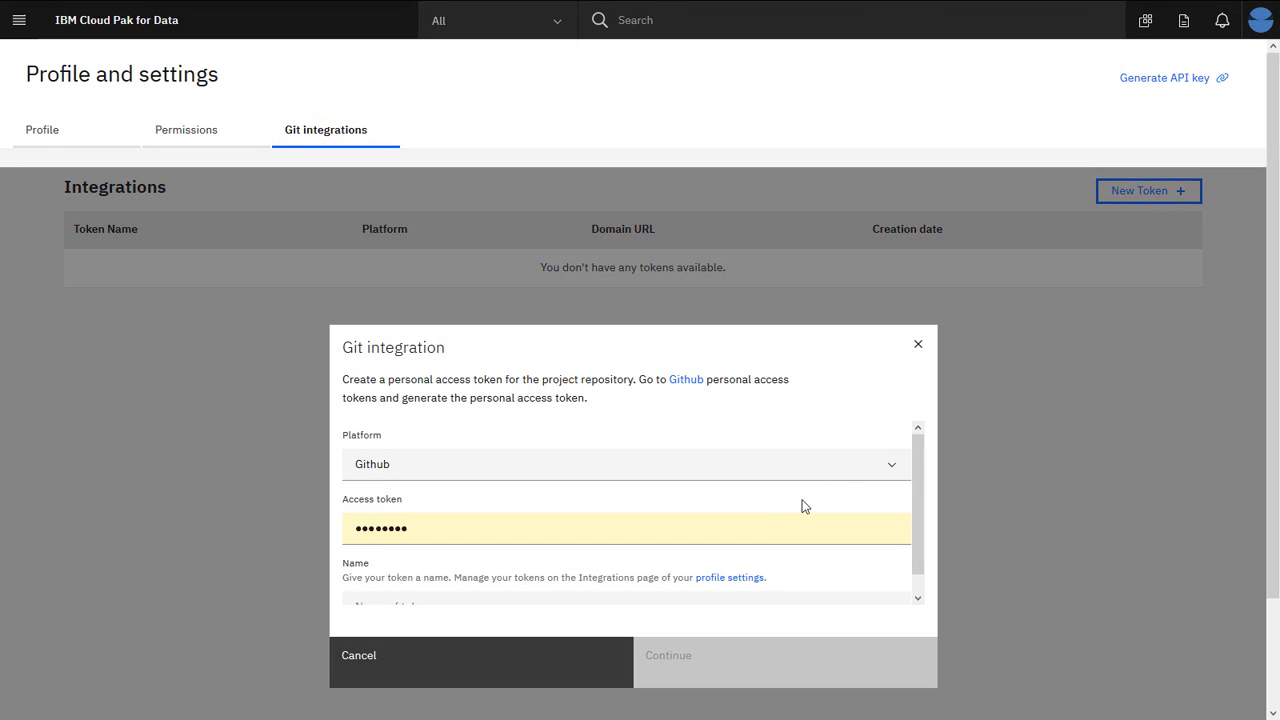
left_click_drag(774, 528, 318, 524)
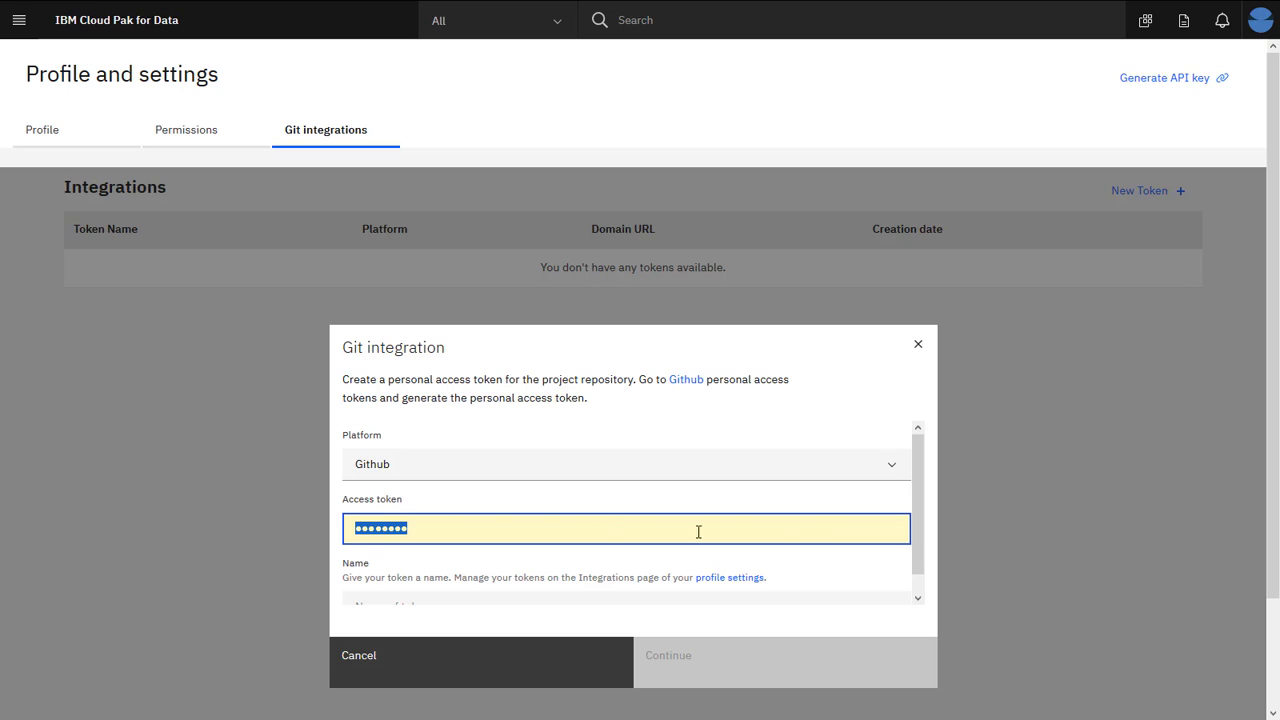
key("ctrl+v")
scroll(837, 530, "down", 1)
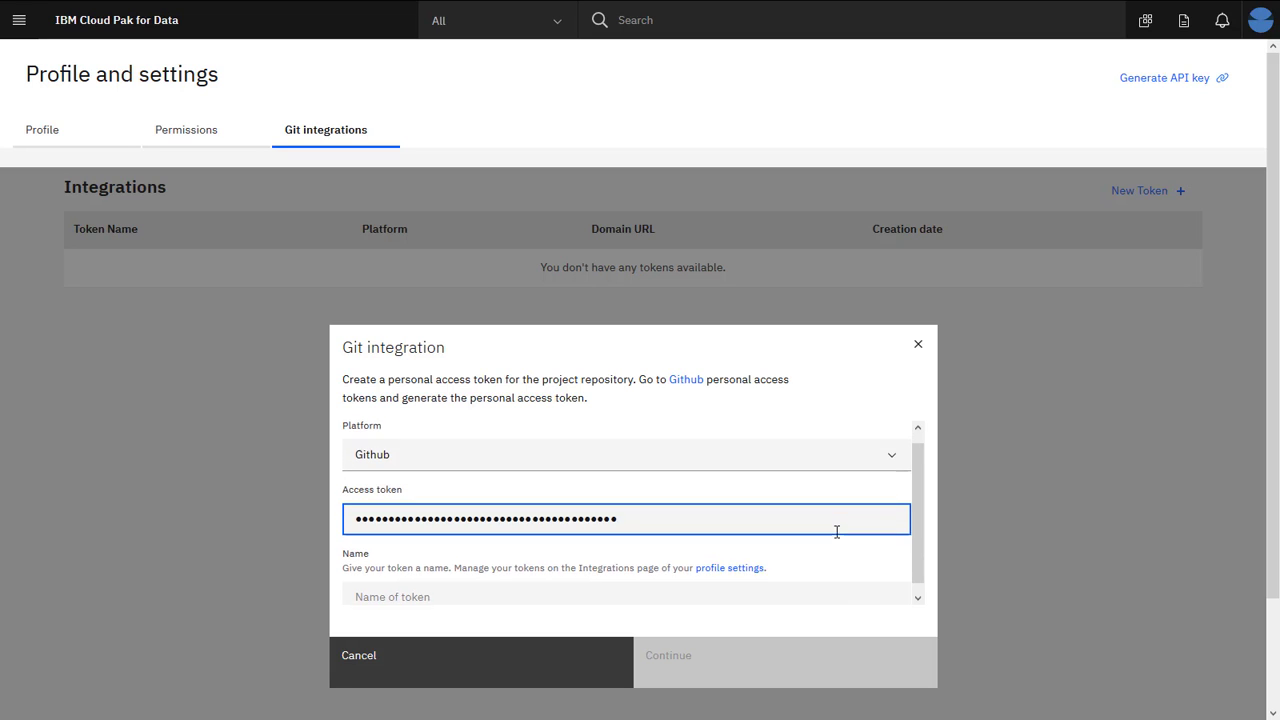
left_click(811, 589)
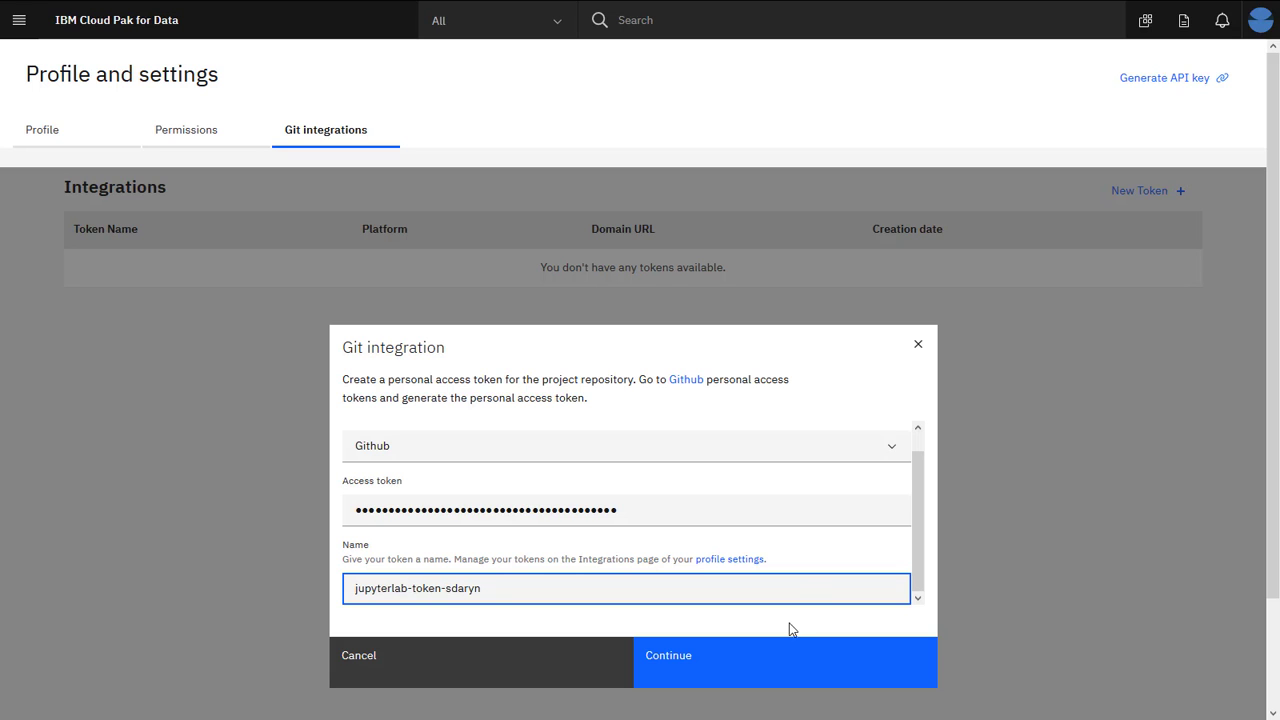
left_click(786, 672)
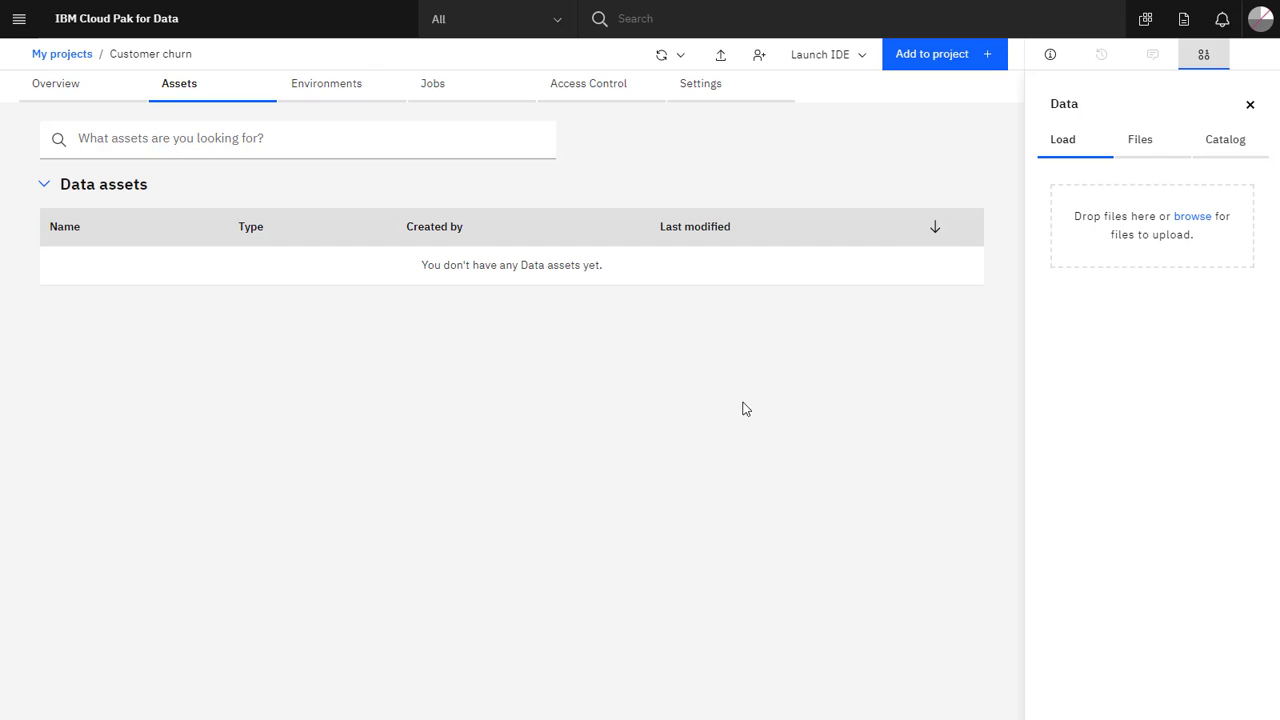
Upload airline-data.csv to the Customer churn project as a data asset.
left_click(1197, 230)
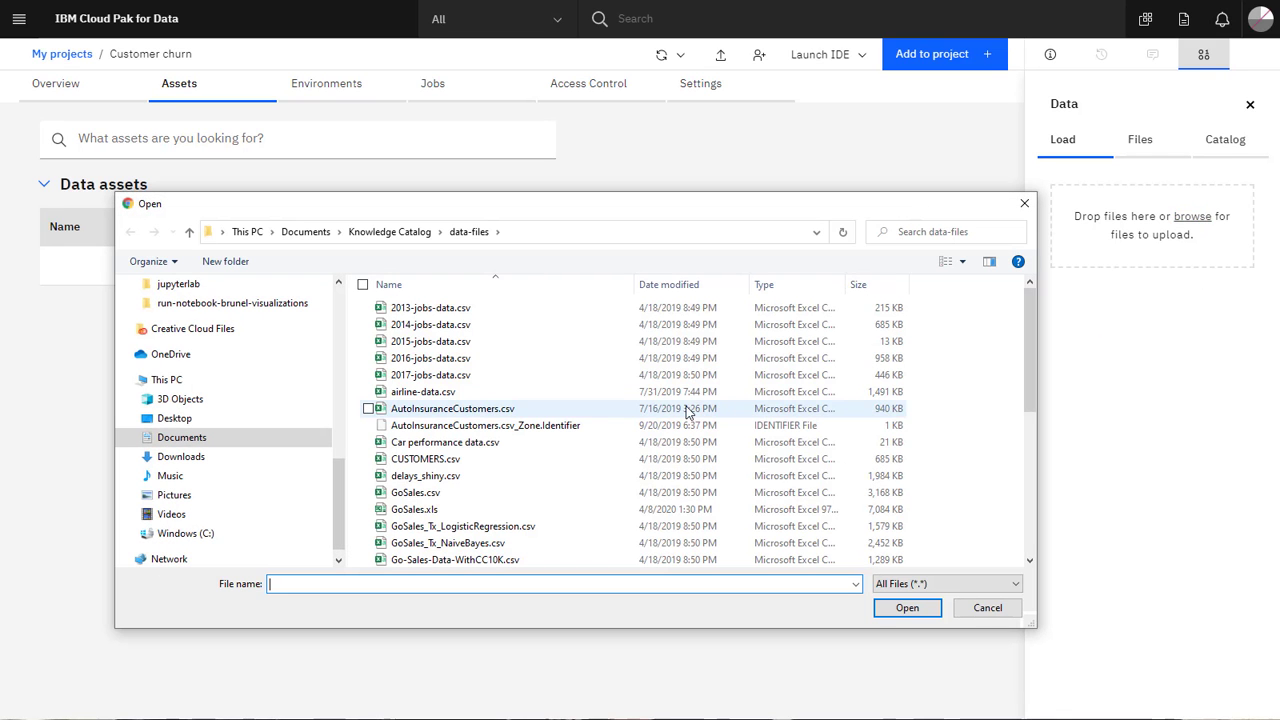
left_click(593, 392)
left_click(889, 611)
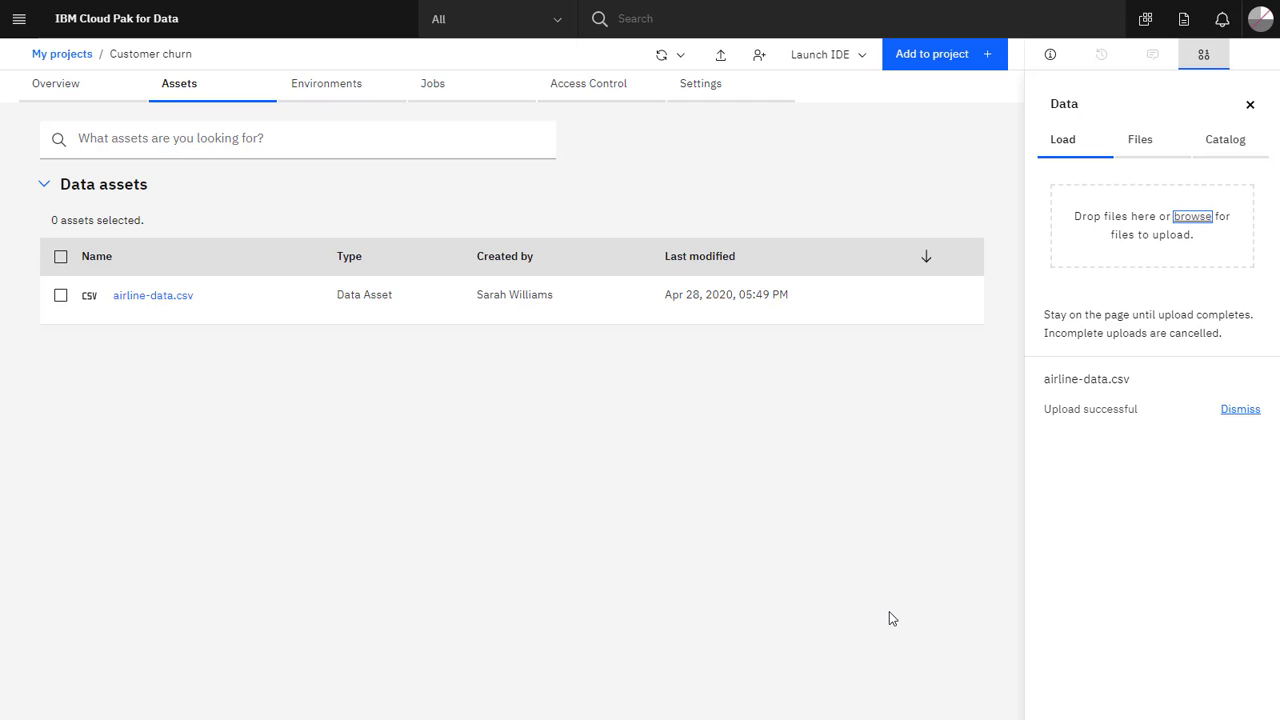
left_click(683, 58)
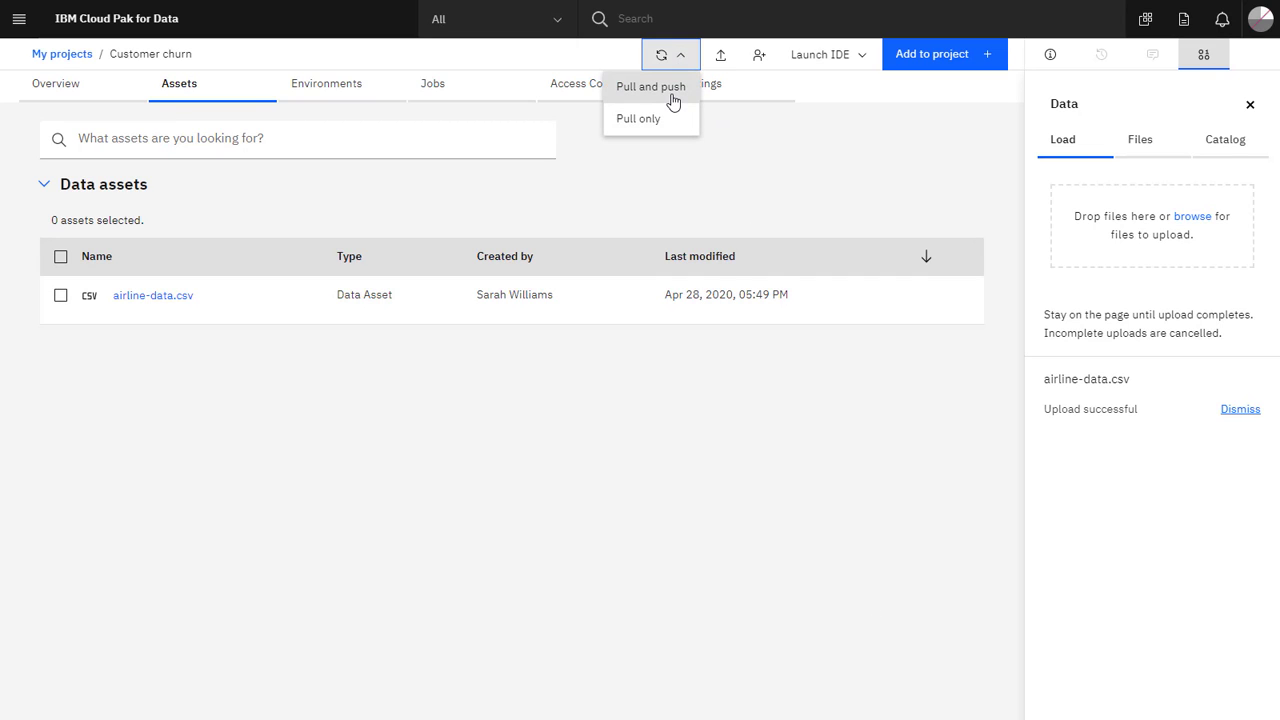
Pull and push the project with airline-data.csv included, using the JupyterLab token, then return to assets.
left_click(672, 96)
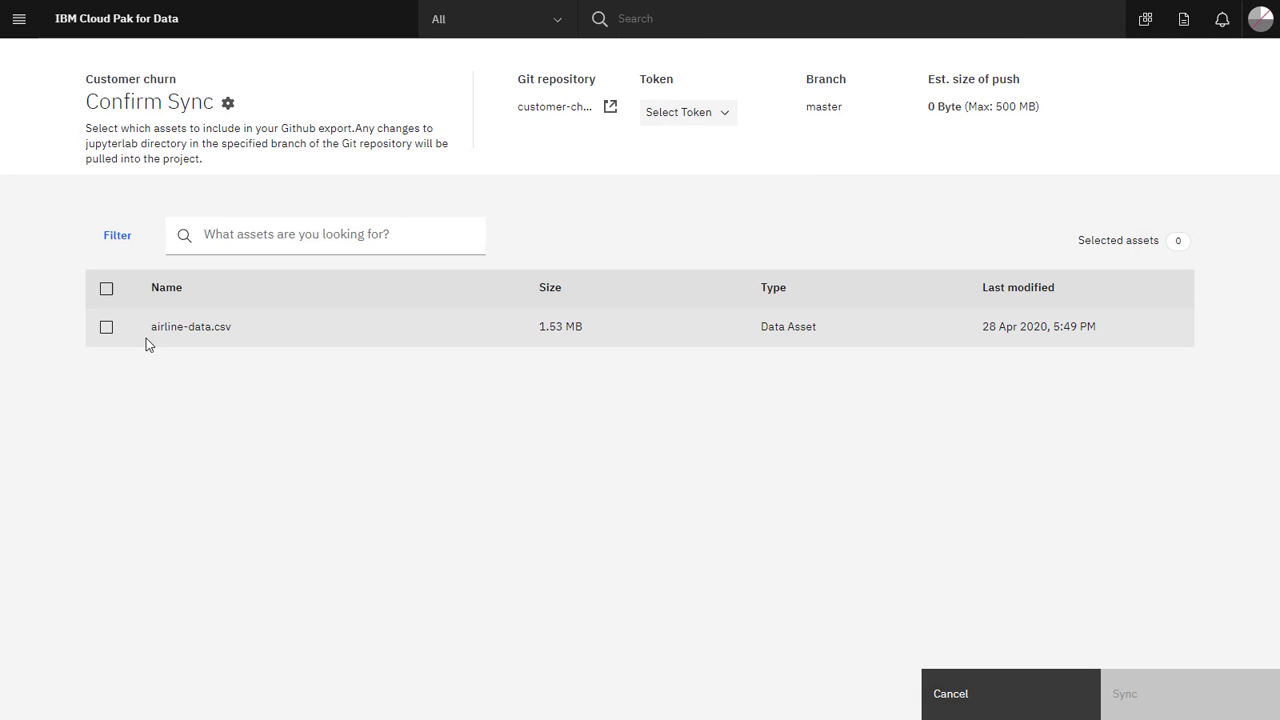
left_click(107, 329)
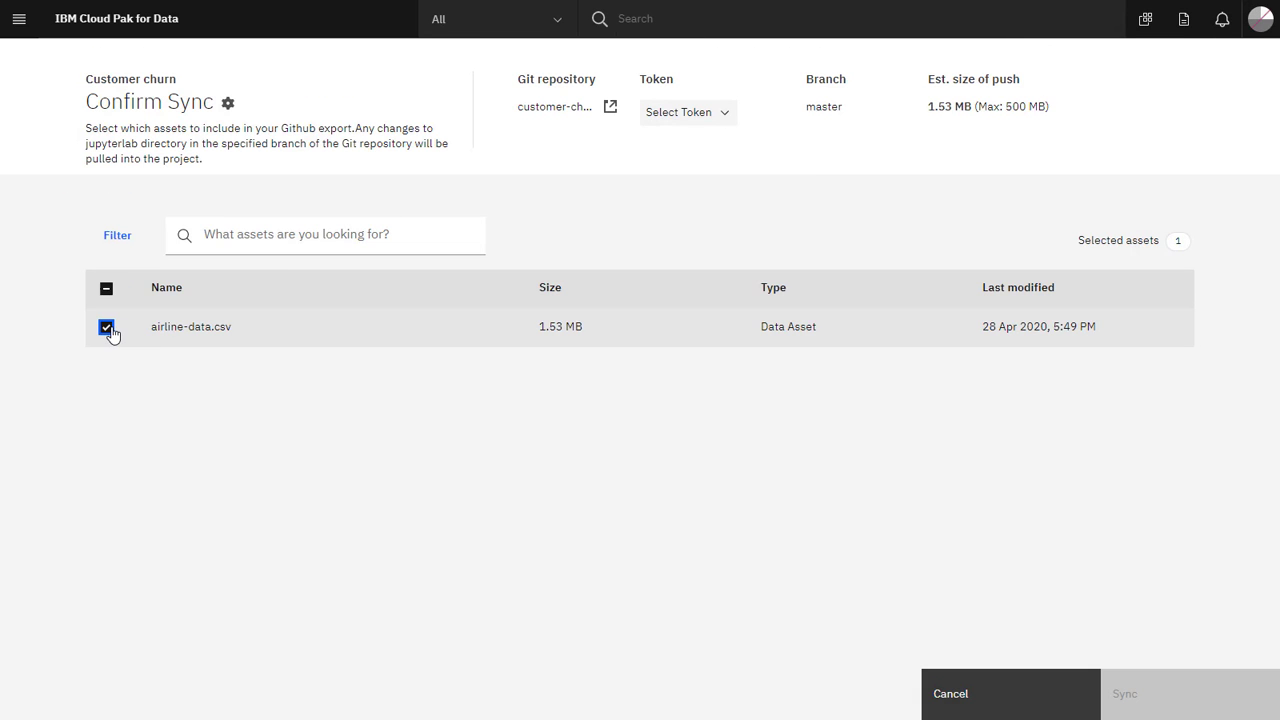
left_click(710, 114)
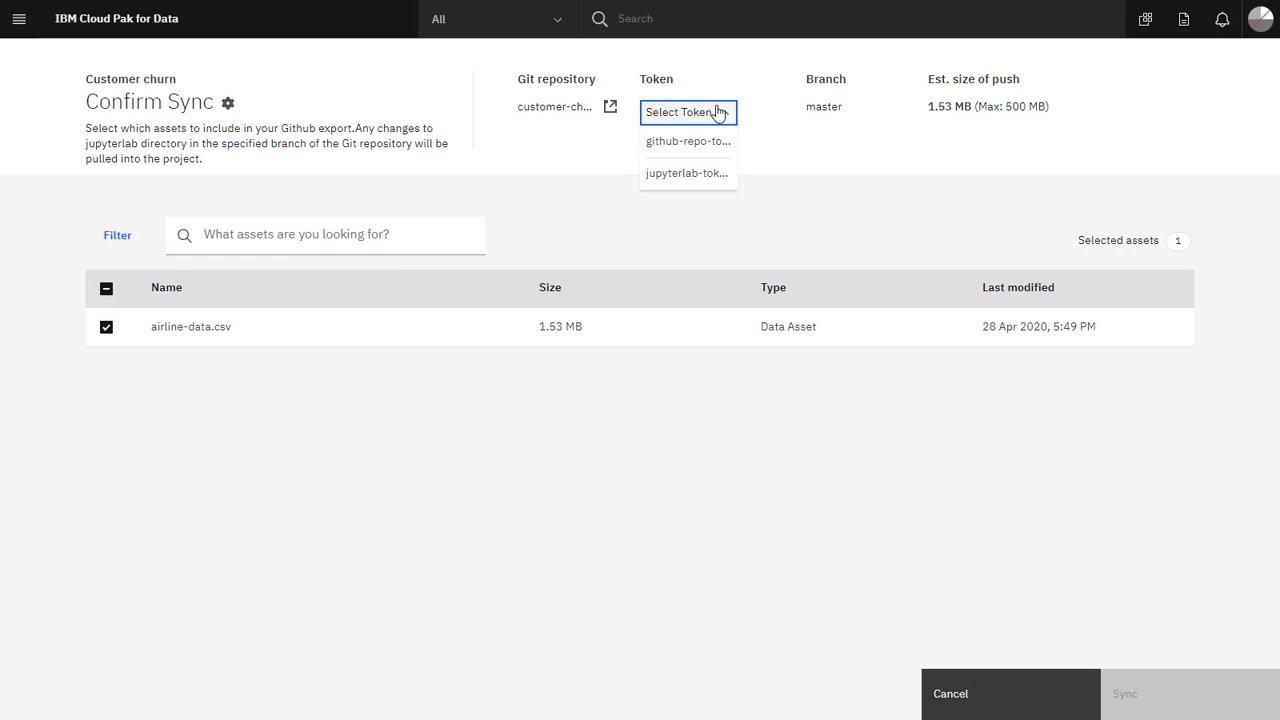
left_click(689, 175)
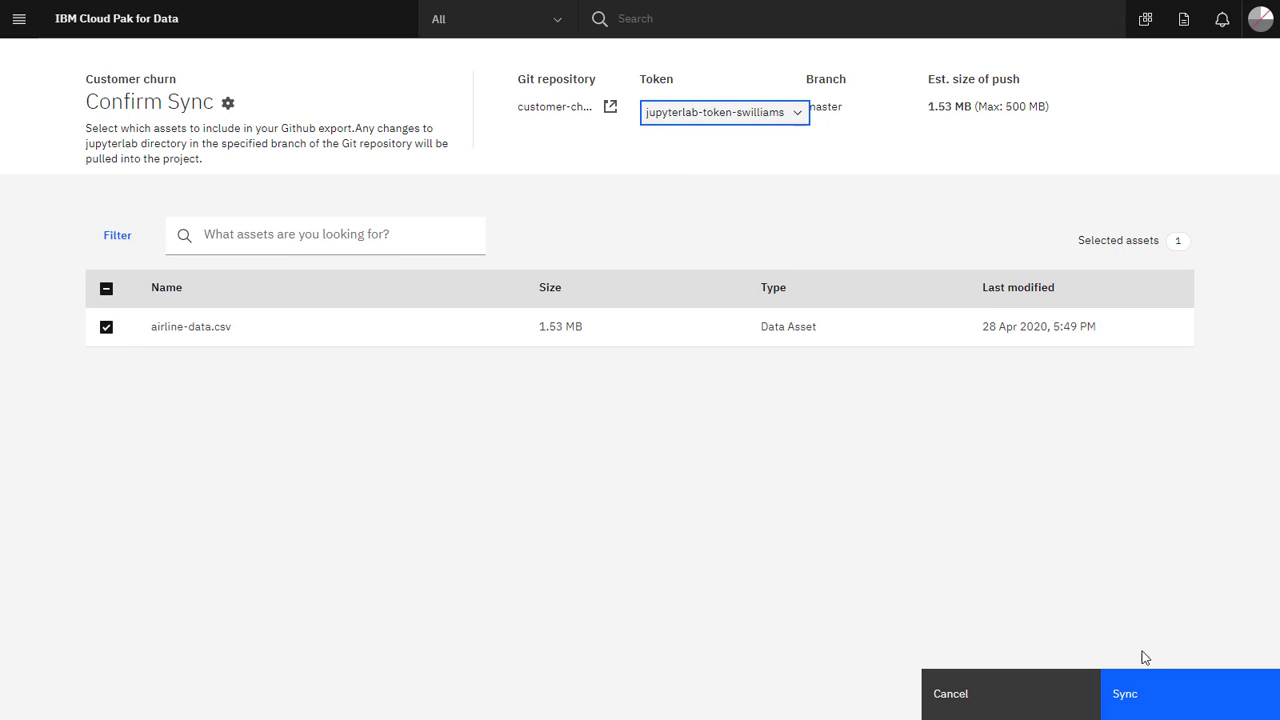
left_click(1160, 695)
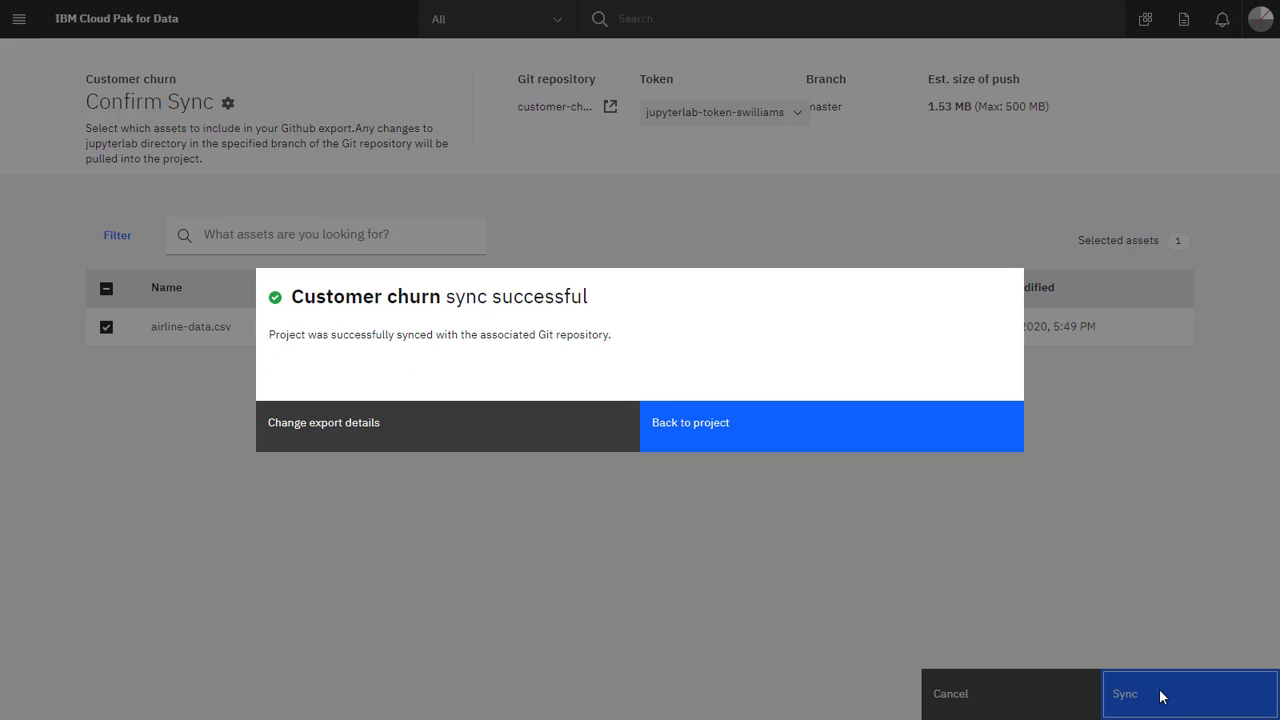
left_click(815, 438)
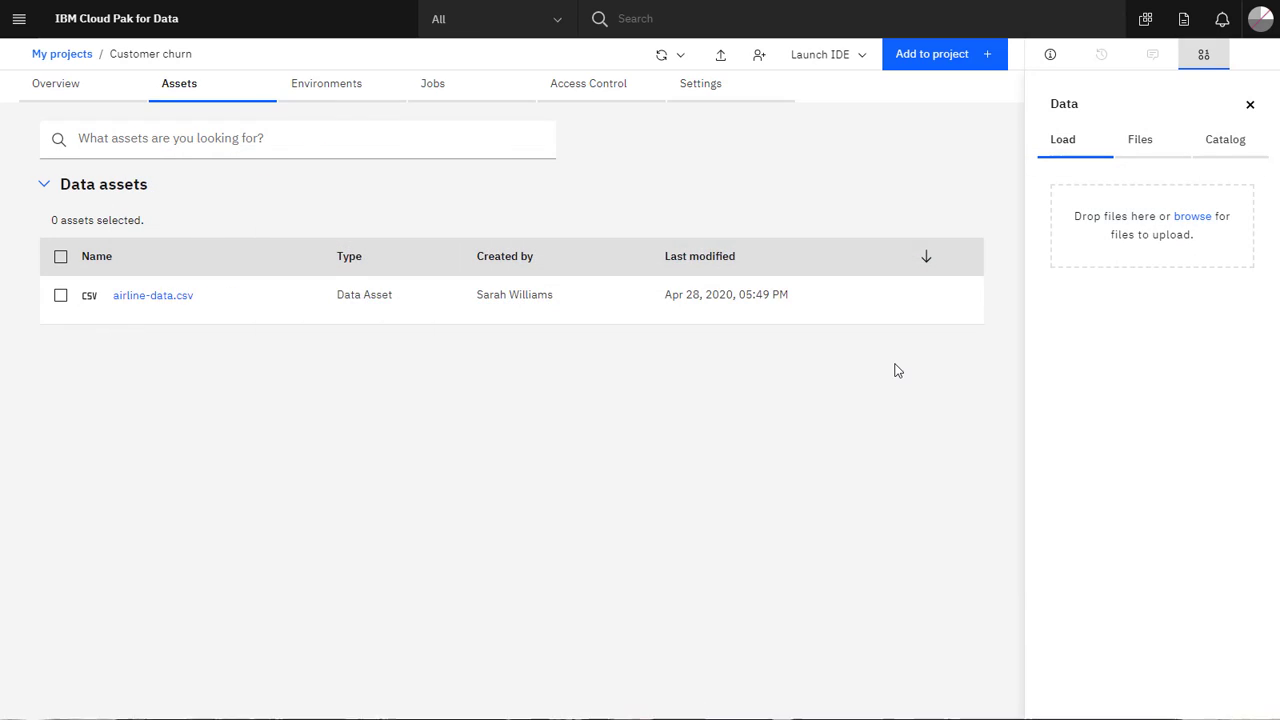
Launch JupyterLab with the Default JupyterLab environment and the project's only Git token.
left_click(834, 60)
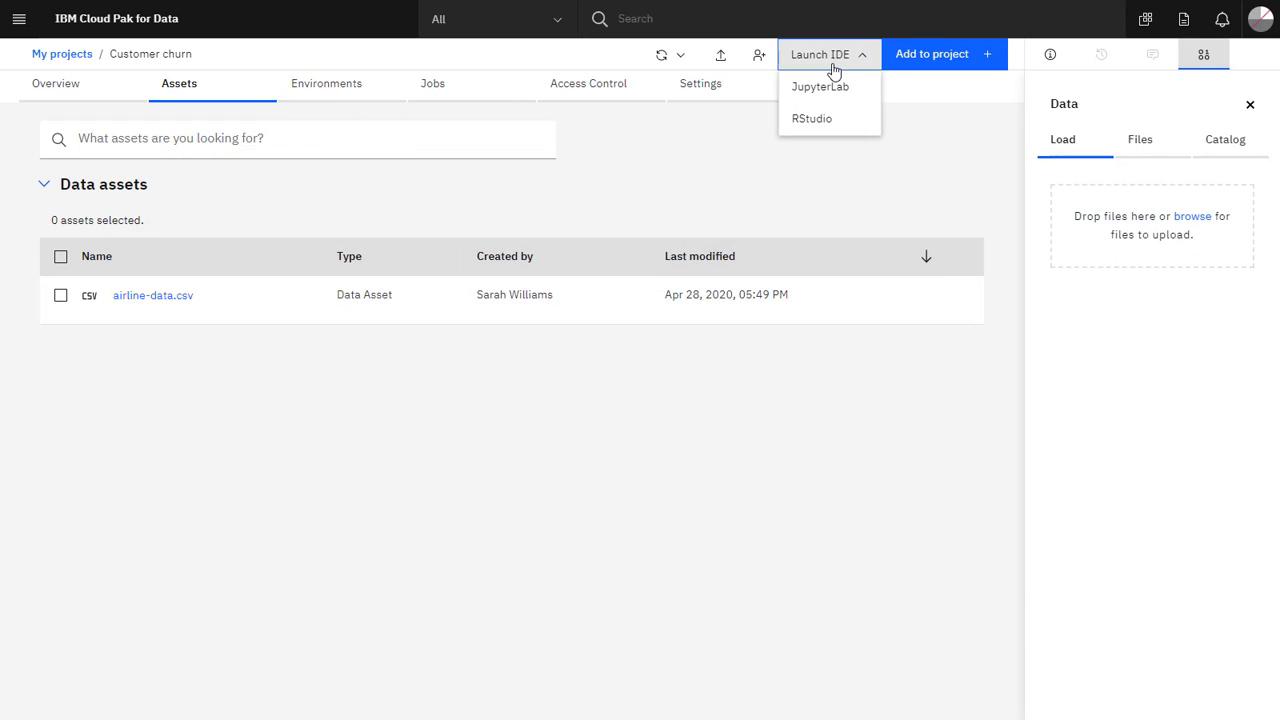
left_click(841, 104)
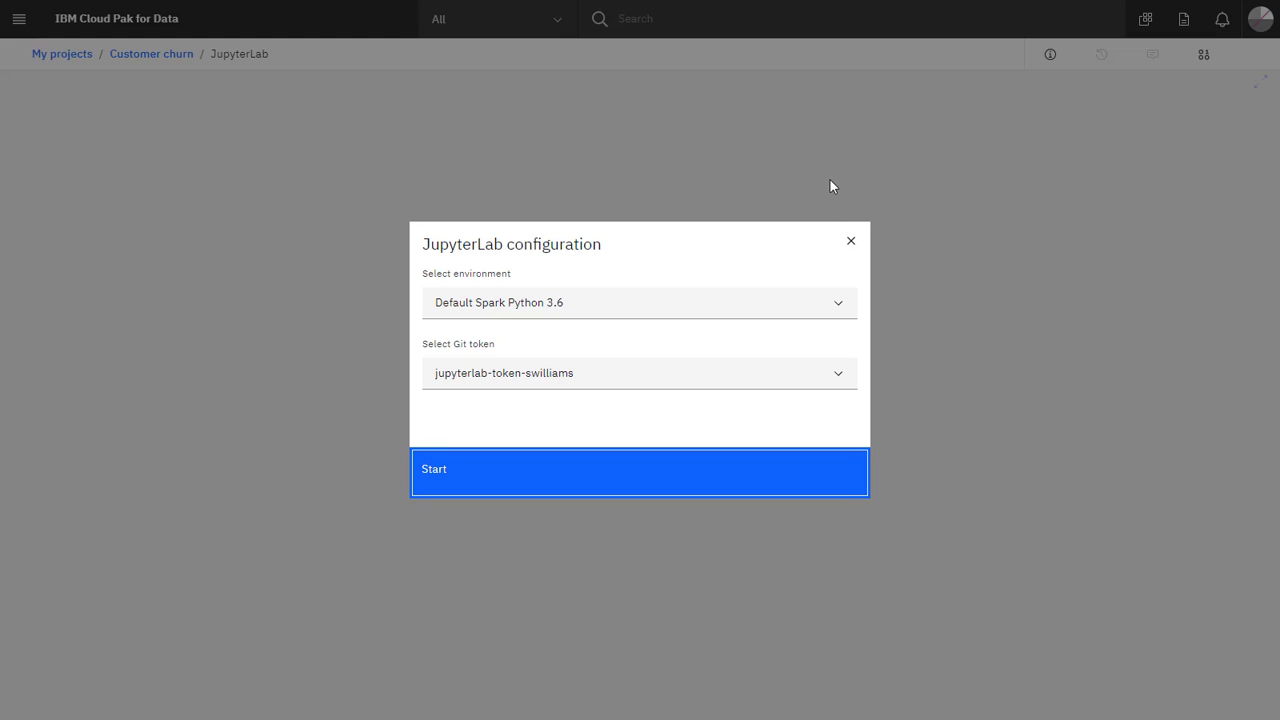
left_click(829, 305)
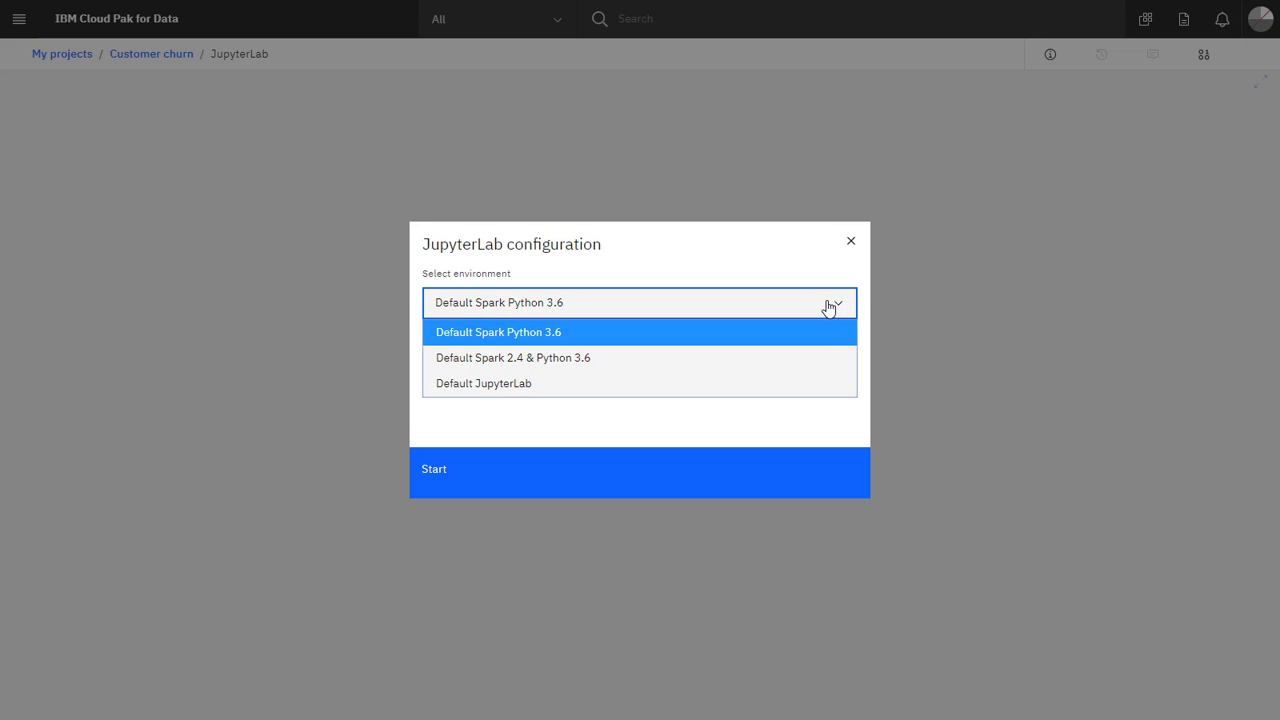
left_click(817, 392)
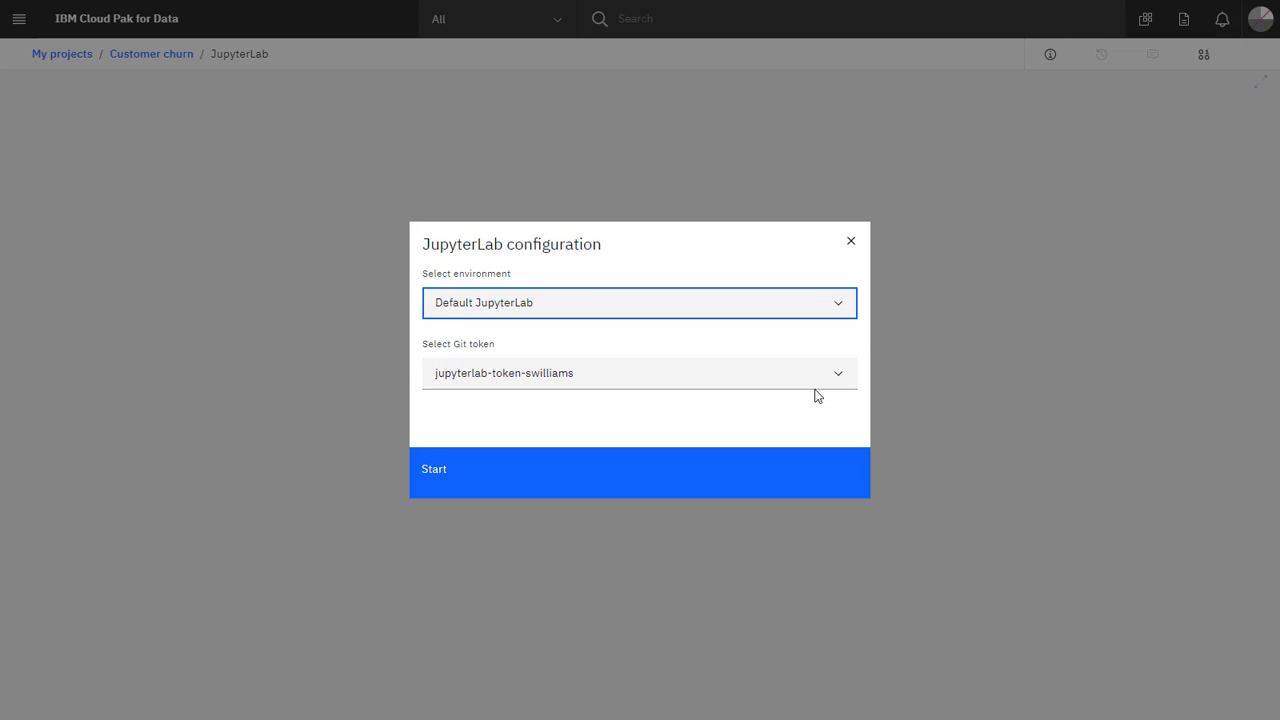
left_click(816, 385)
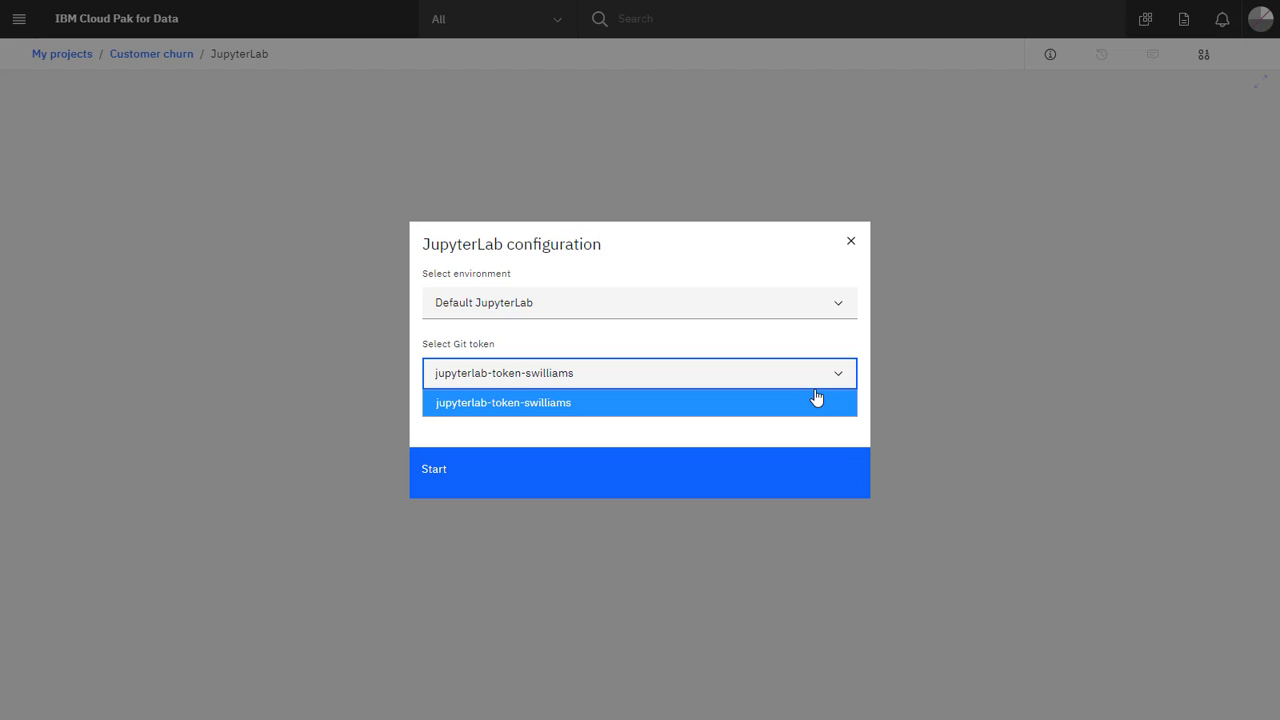
left_click(816, 401)
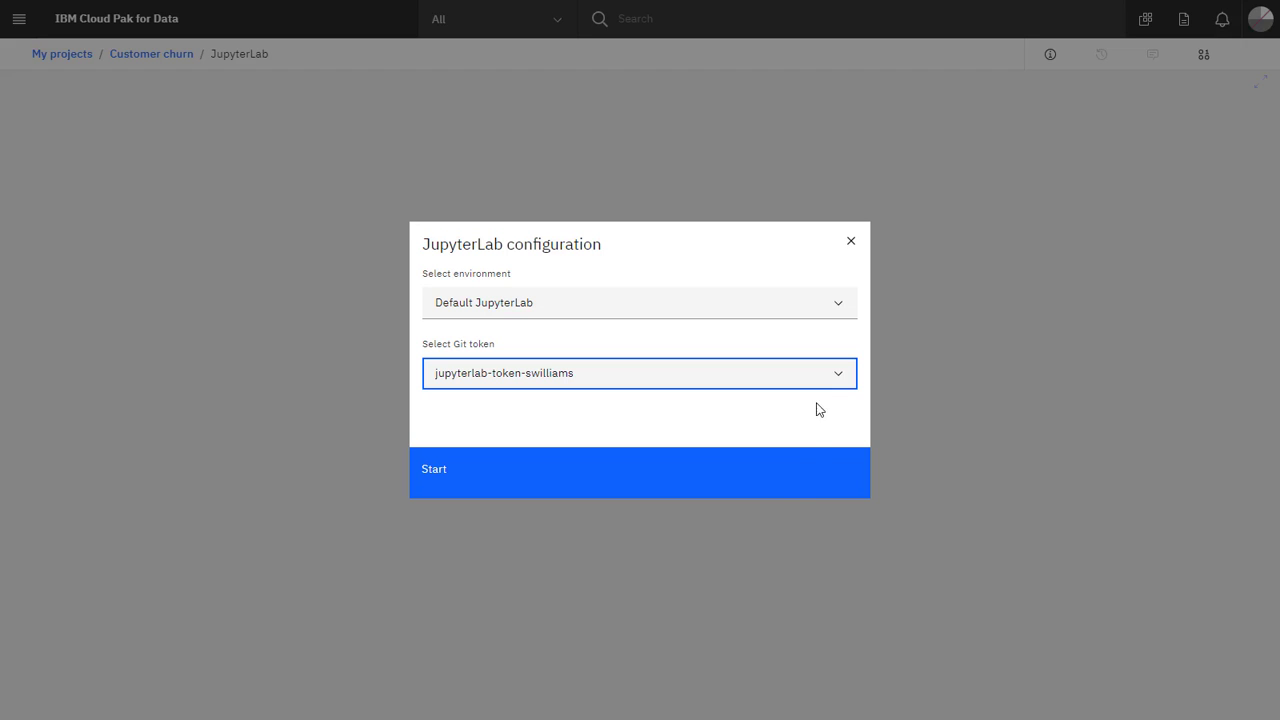
left_click(795, 494)
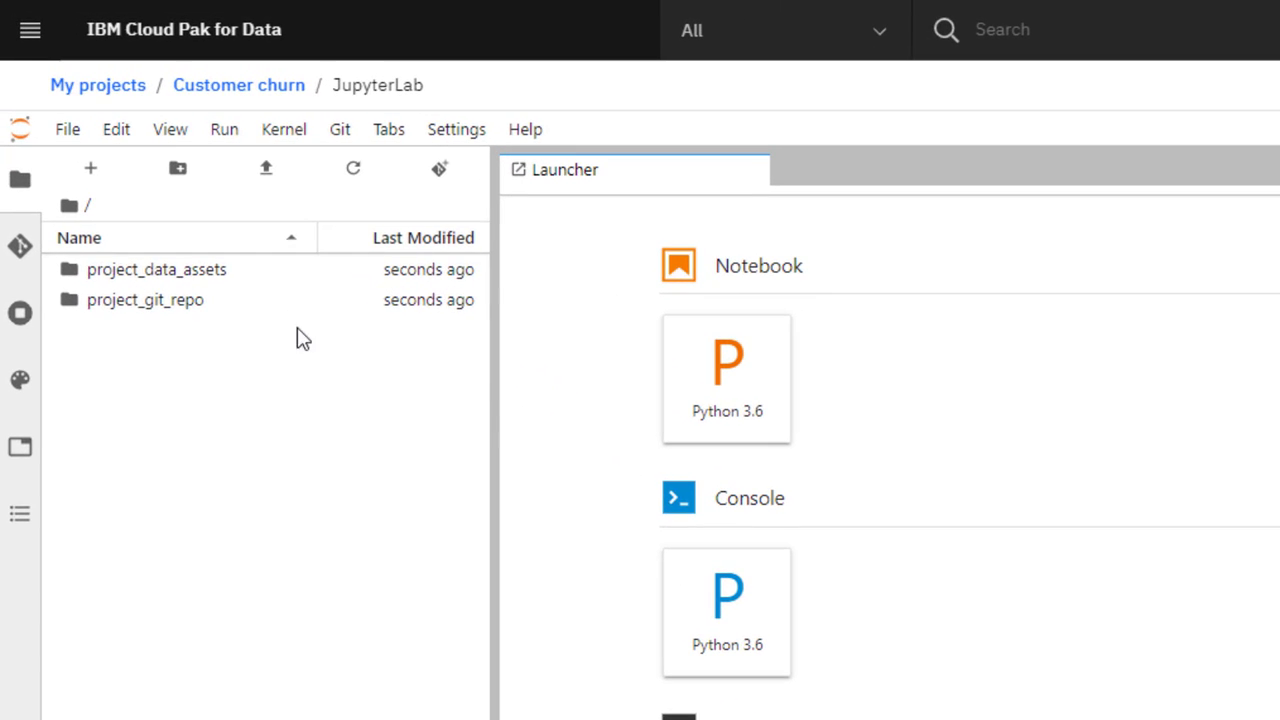
Browse project_data_assets/data_asset to view the data files, then return to the root folder.
double_click(287, 284)
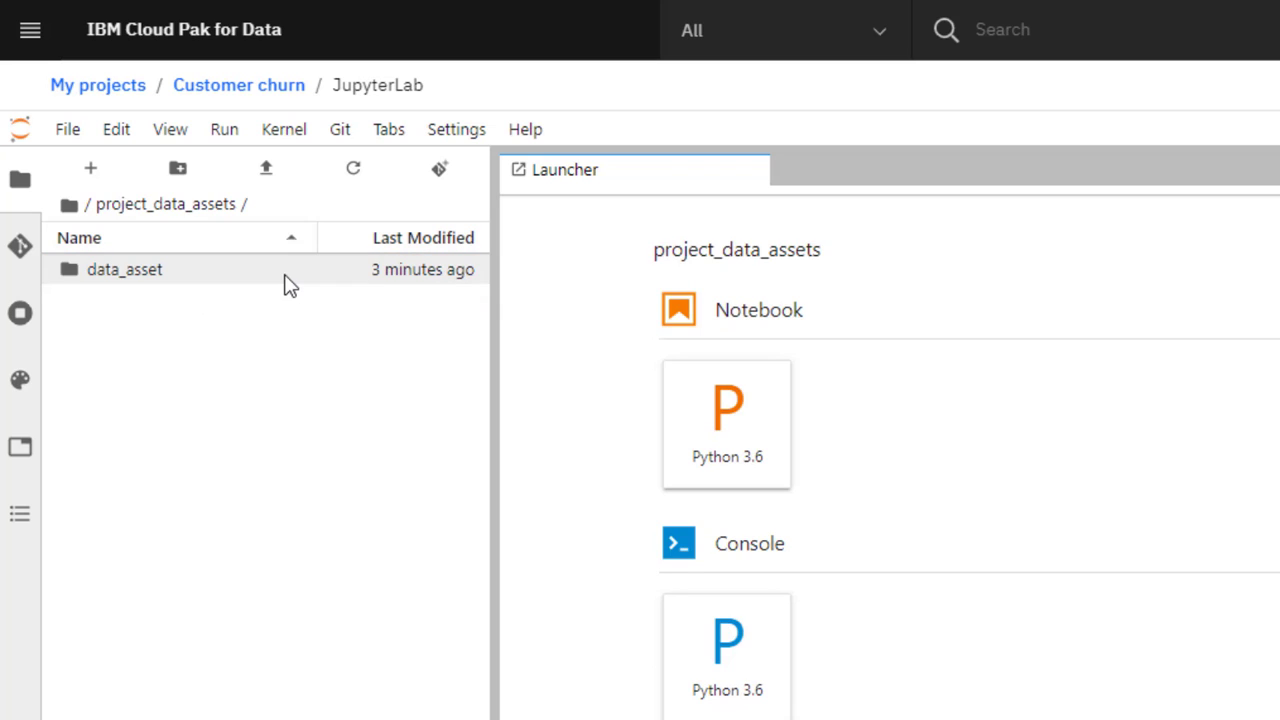
double_click(287, 284)
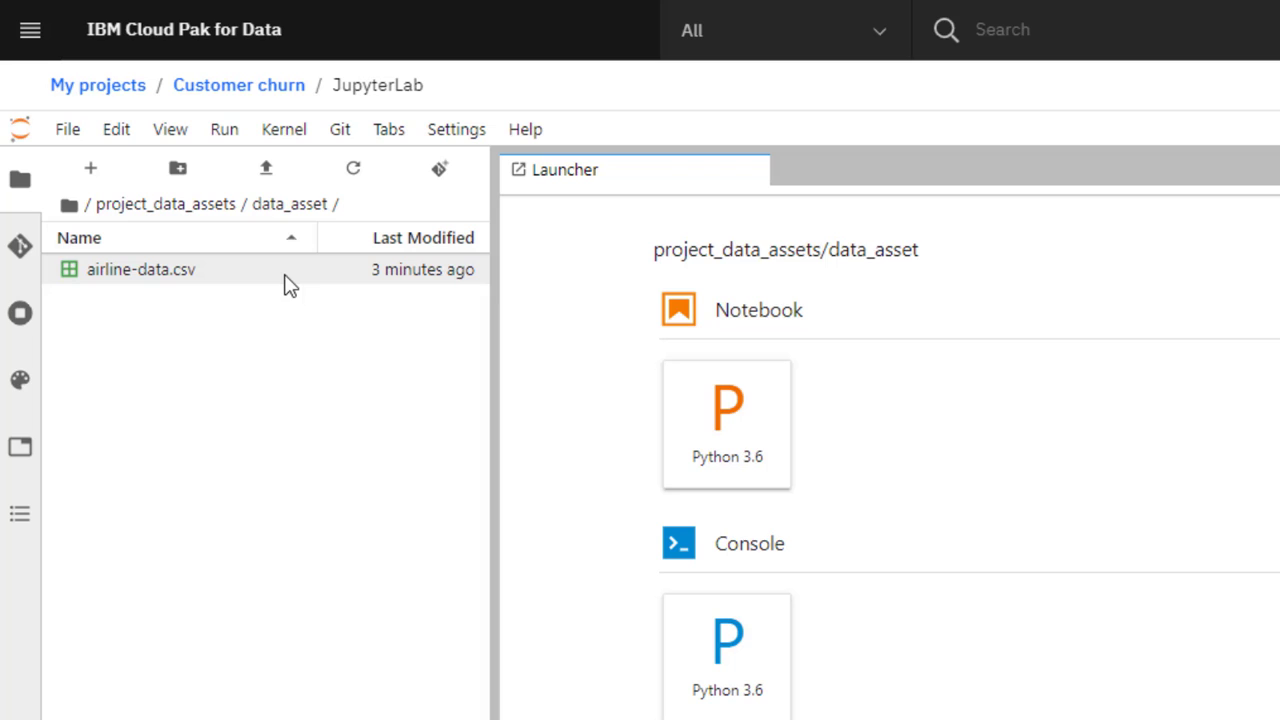
left_click(70, 206)
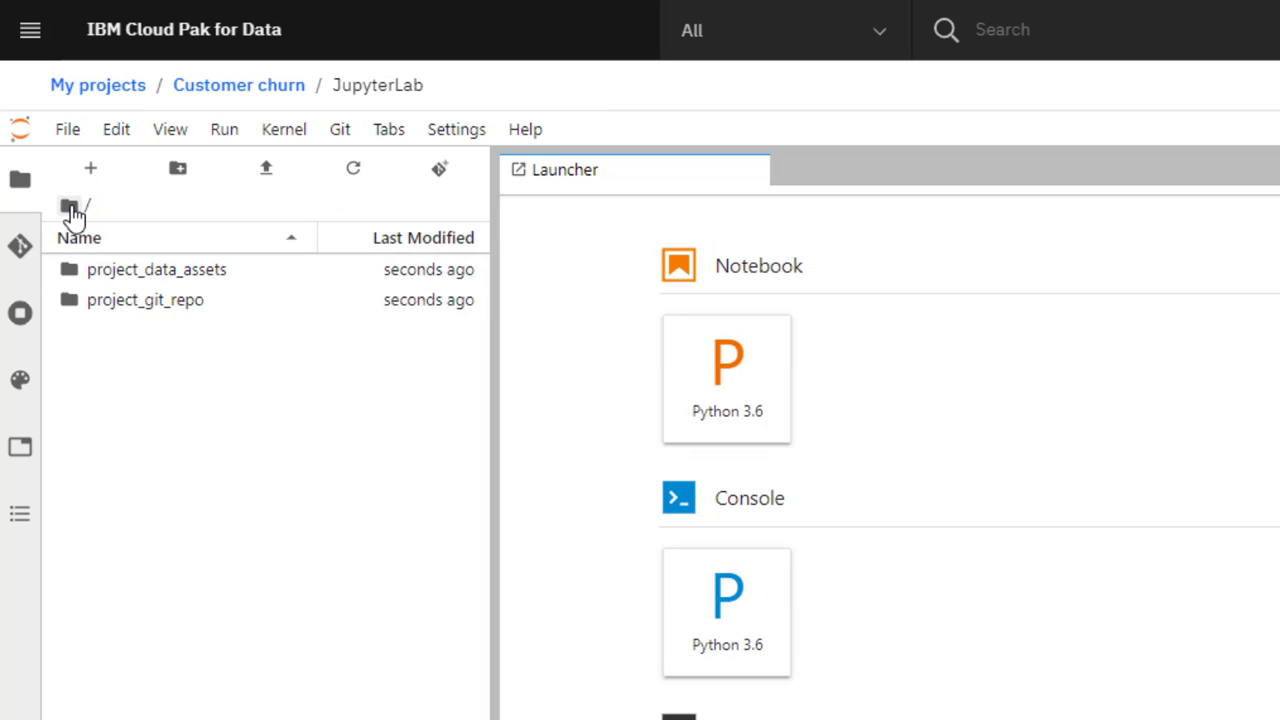
Open the empty project_git_repo/customer-churn/assets/jupyterlab folder.
double_click(244, 302)
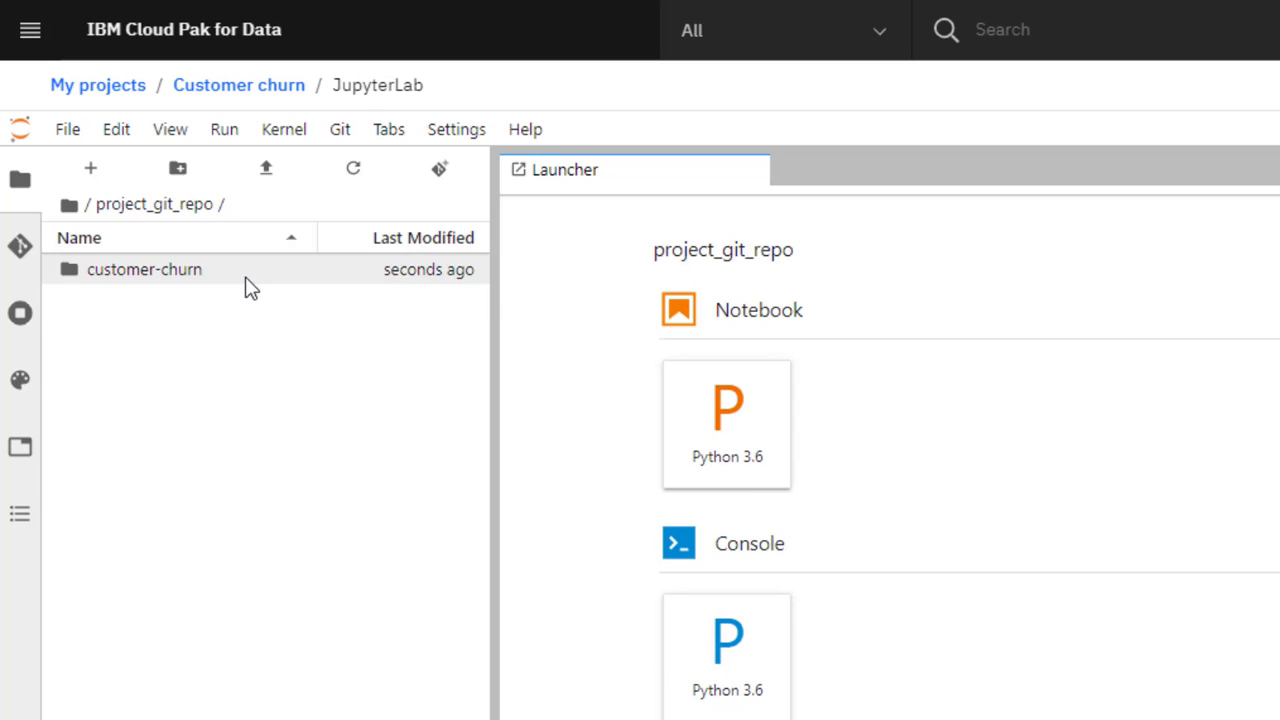
left_click(250, 288)
double_click(250, 288)
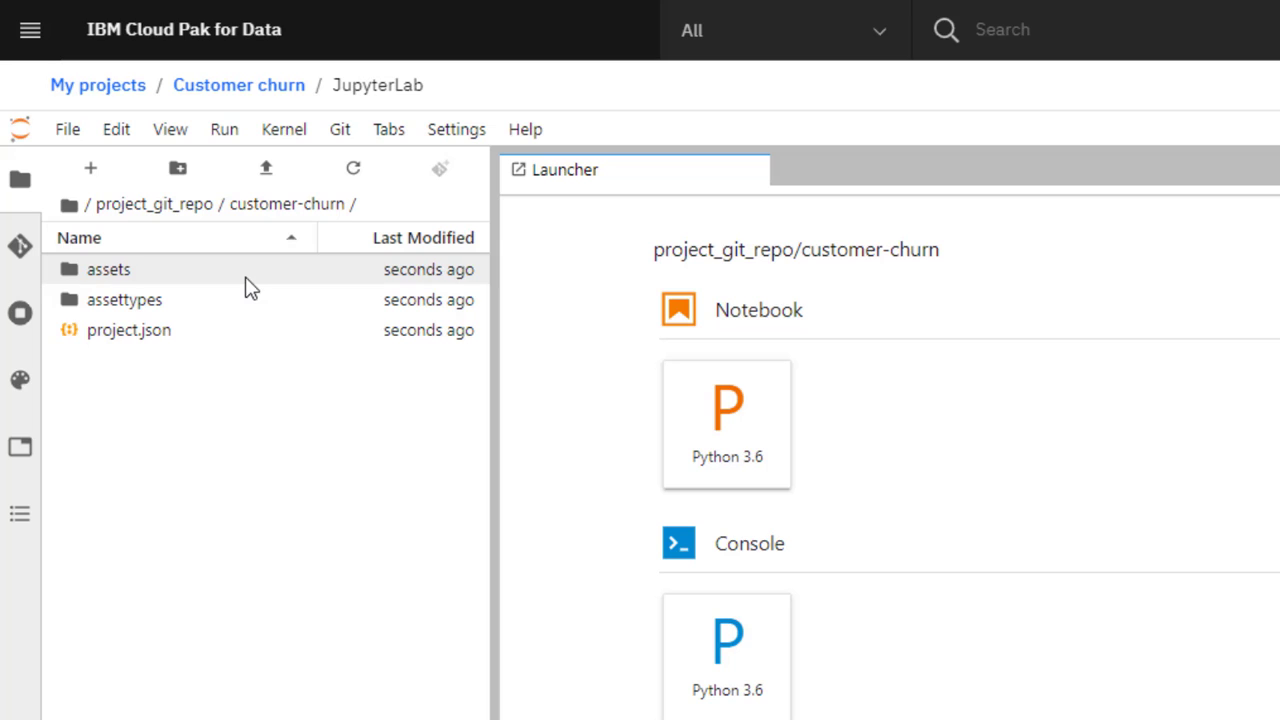
double_click(250, 288)
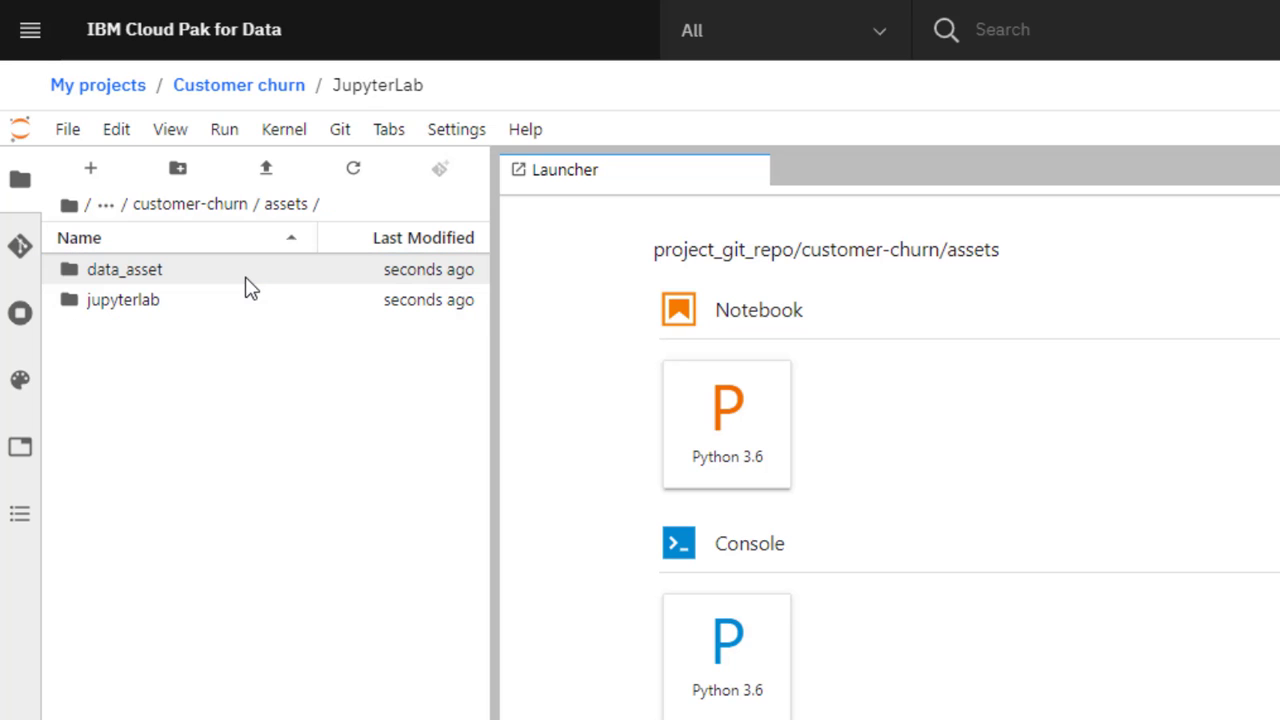
left_click(236, 299)
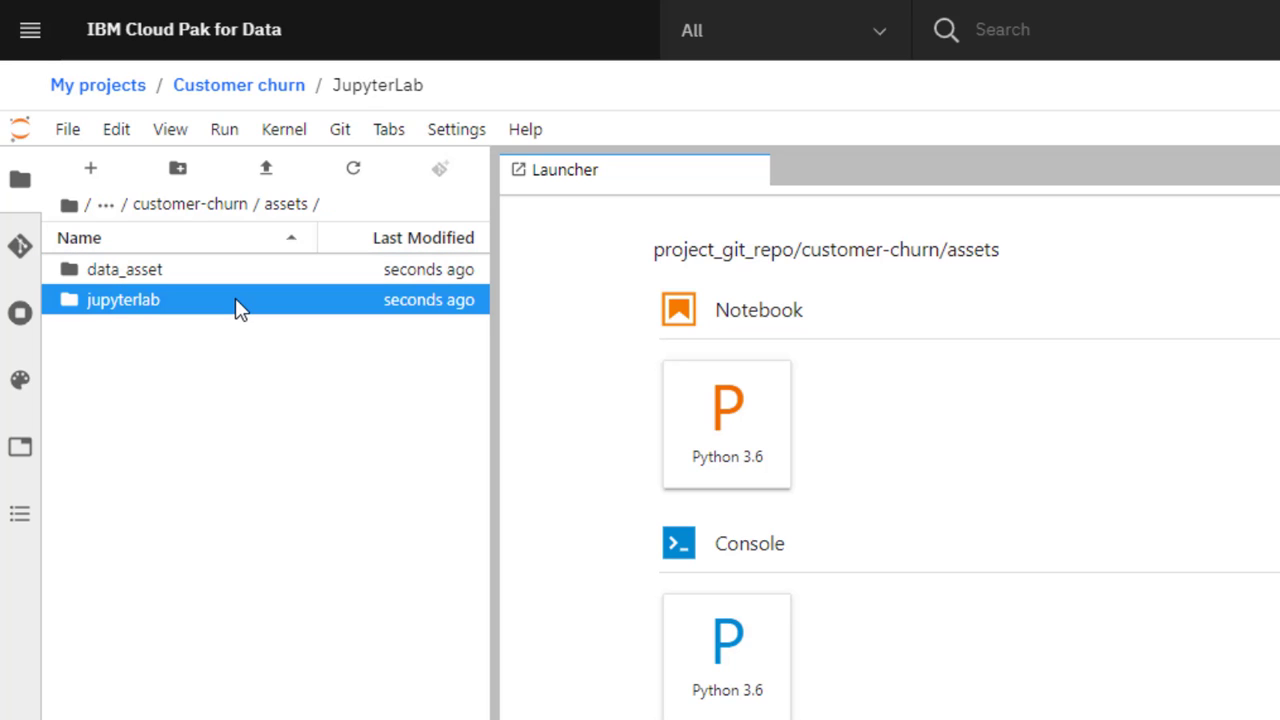
double_click(236, 299)
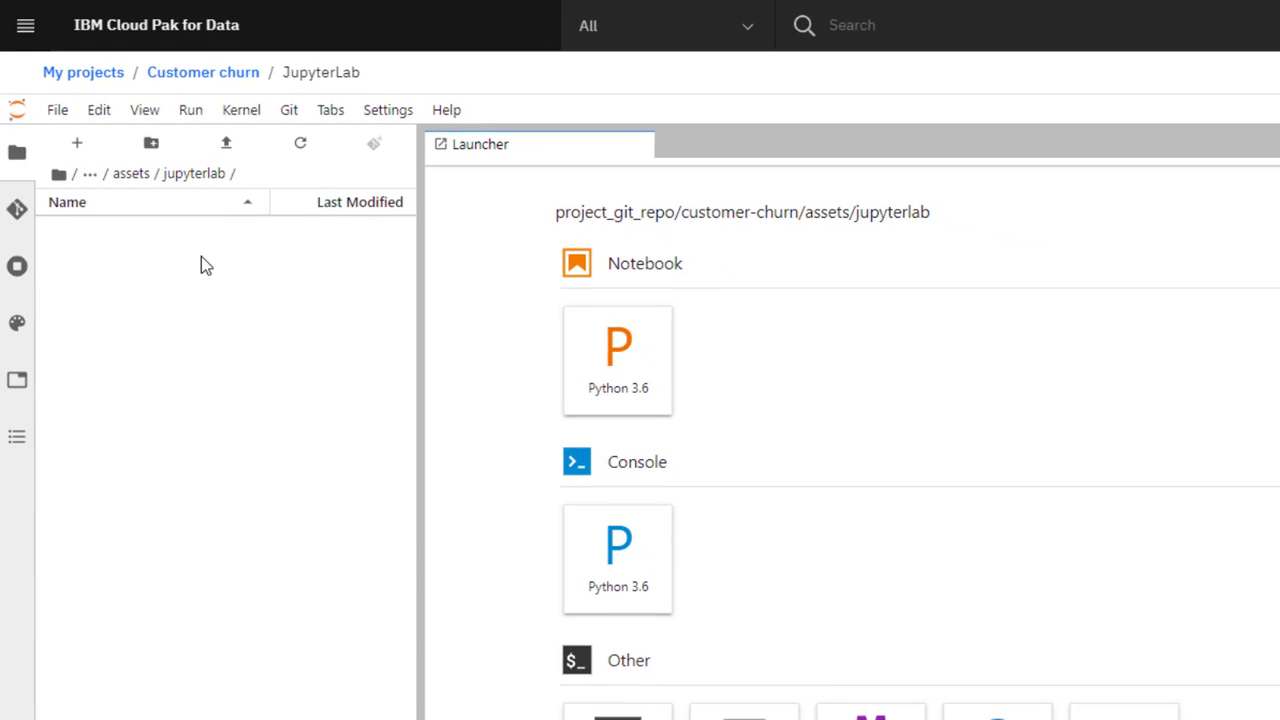
Create a Python 3.6 notebook named matplotlib-example.
left_click(640, 346)
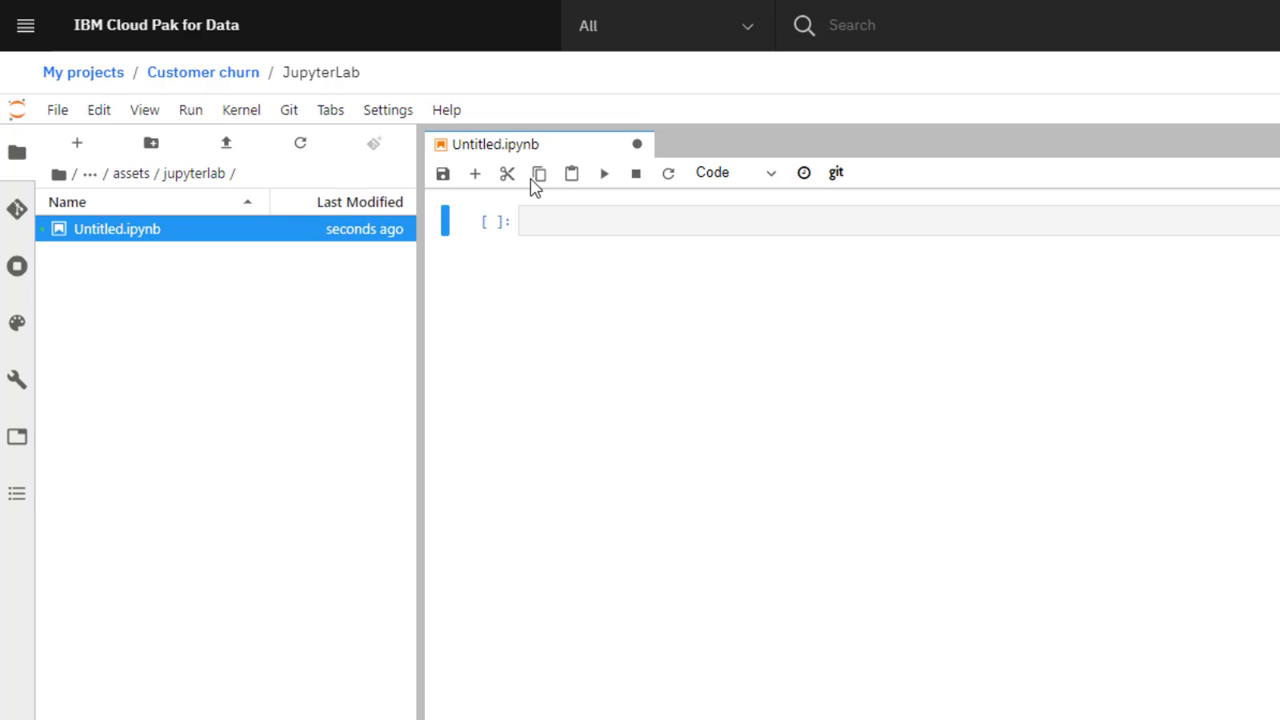
right_click(510, 148)
left_click(567, 261)
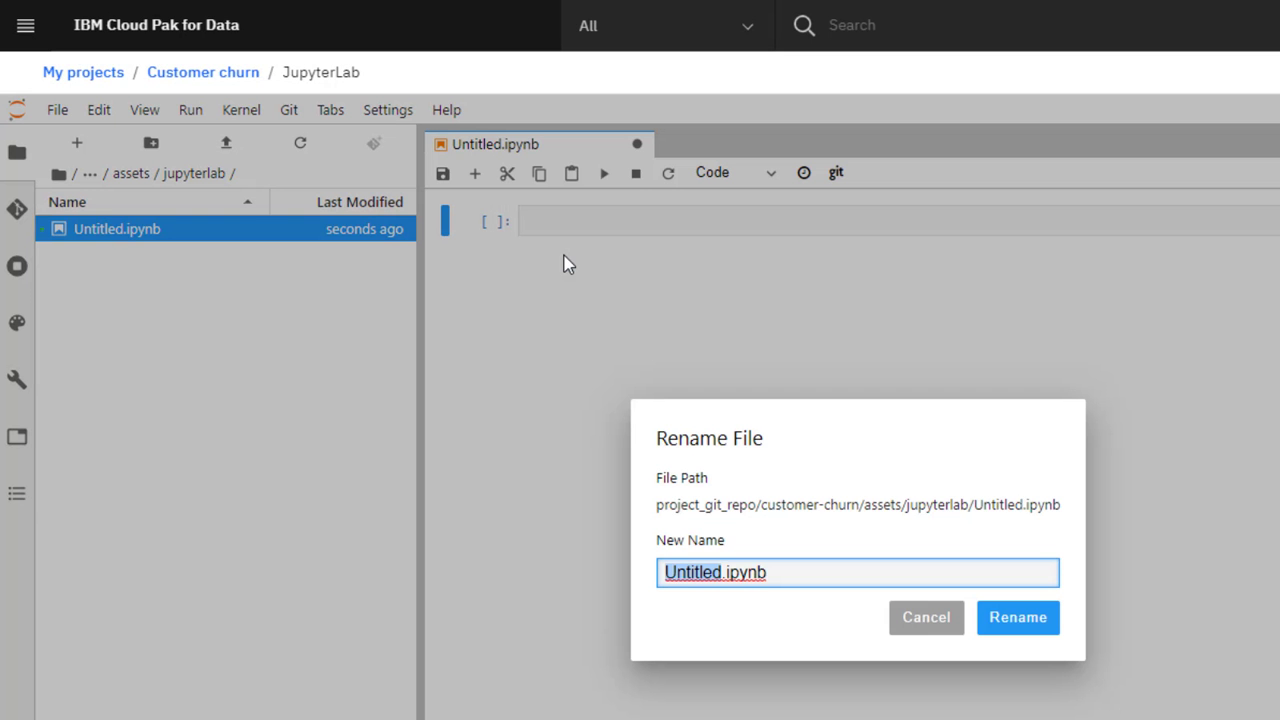
type("matplotlib-example")
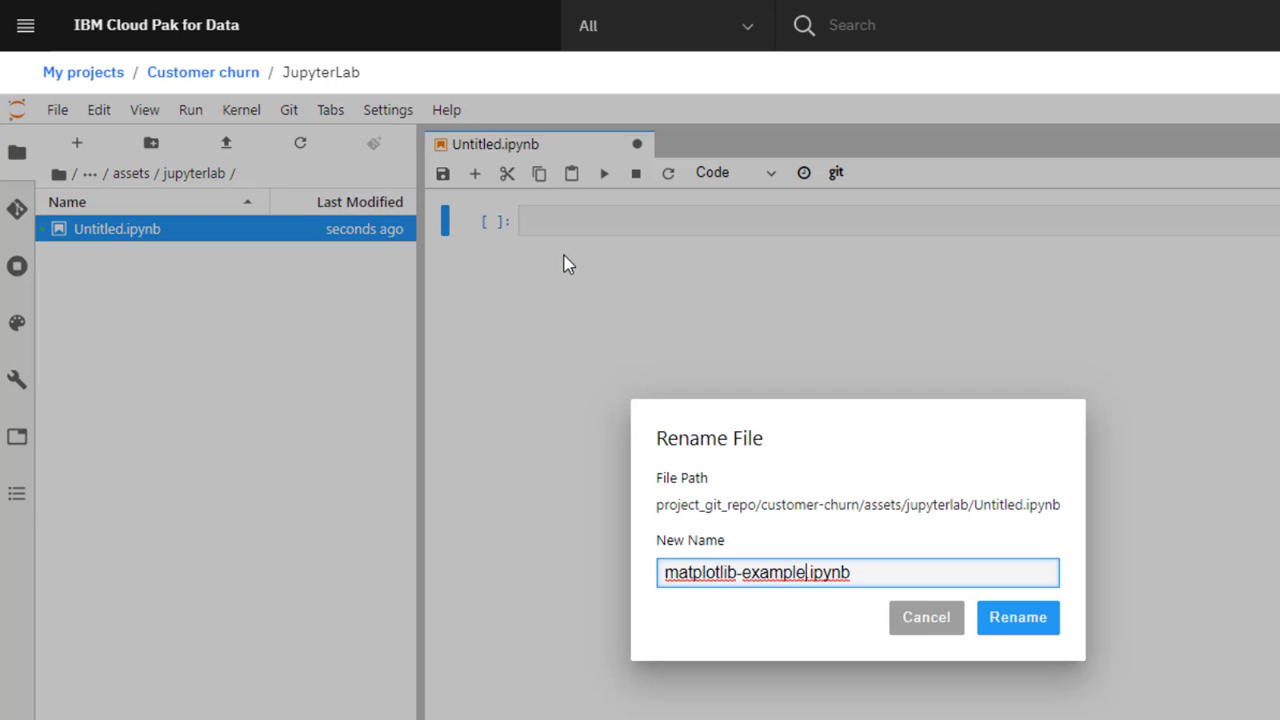
left_click(1018, 620)
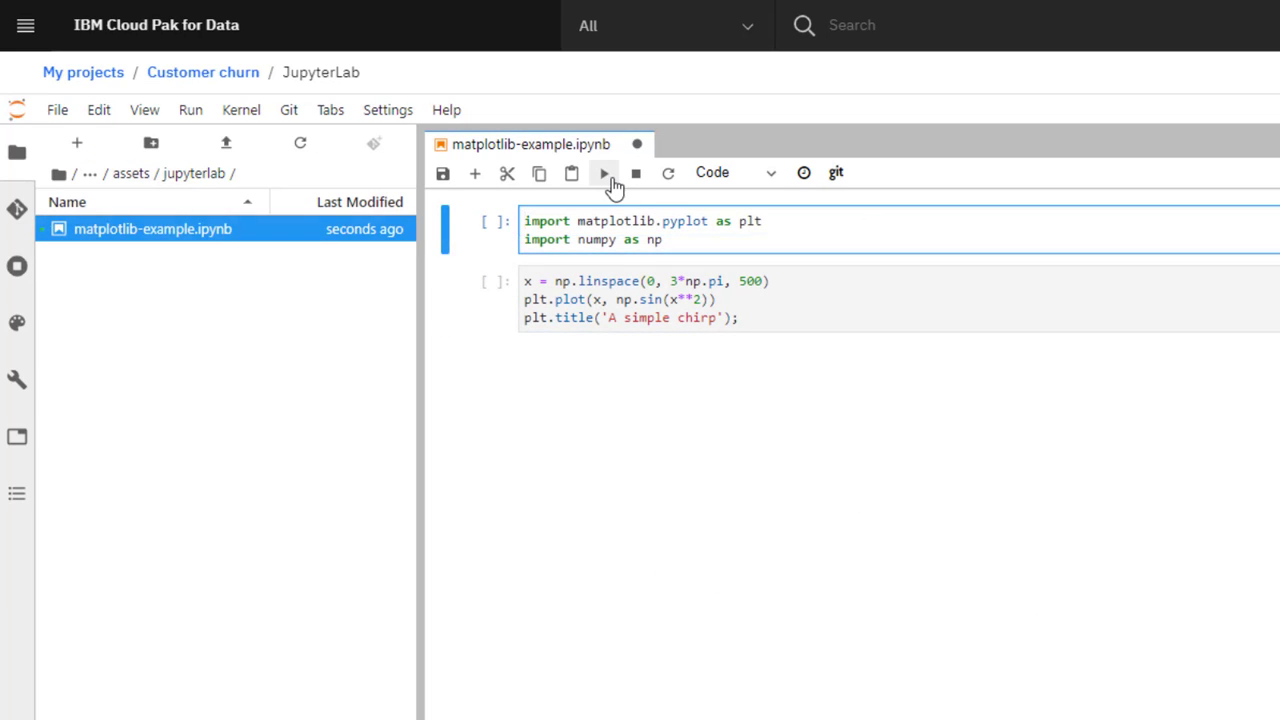
Run both cells to draw the 'A simple chirp' plot and save the notebook.
left_click(605, 174)
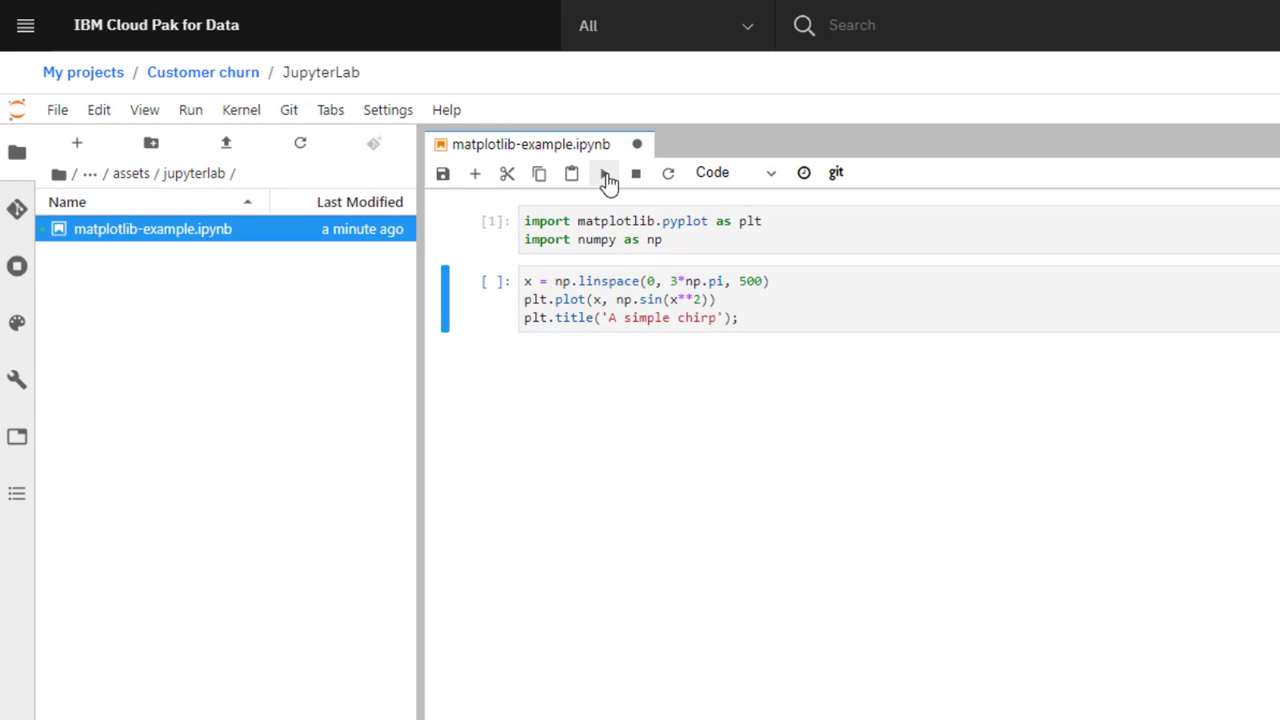
left_click(773, 316)
left_click(604, 176)
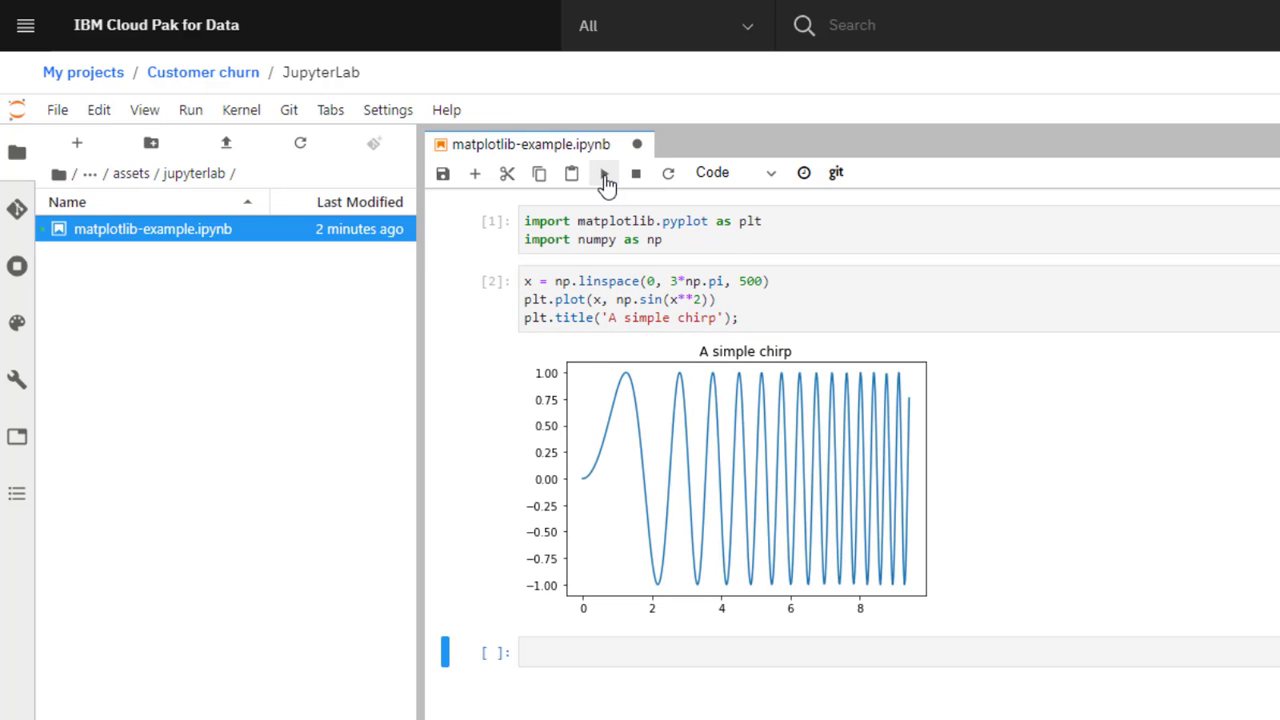
left_click(443, 175)
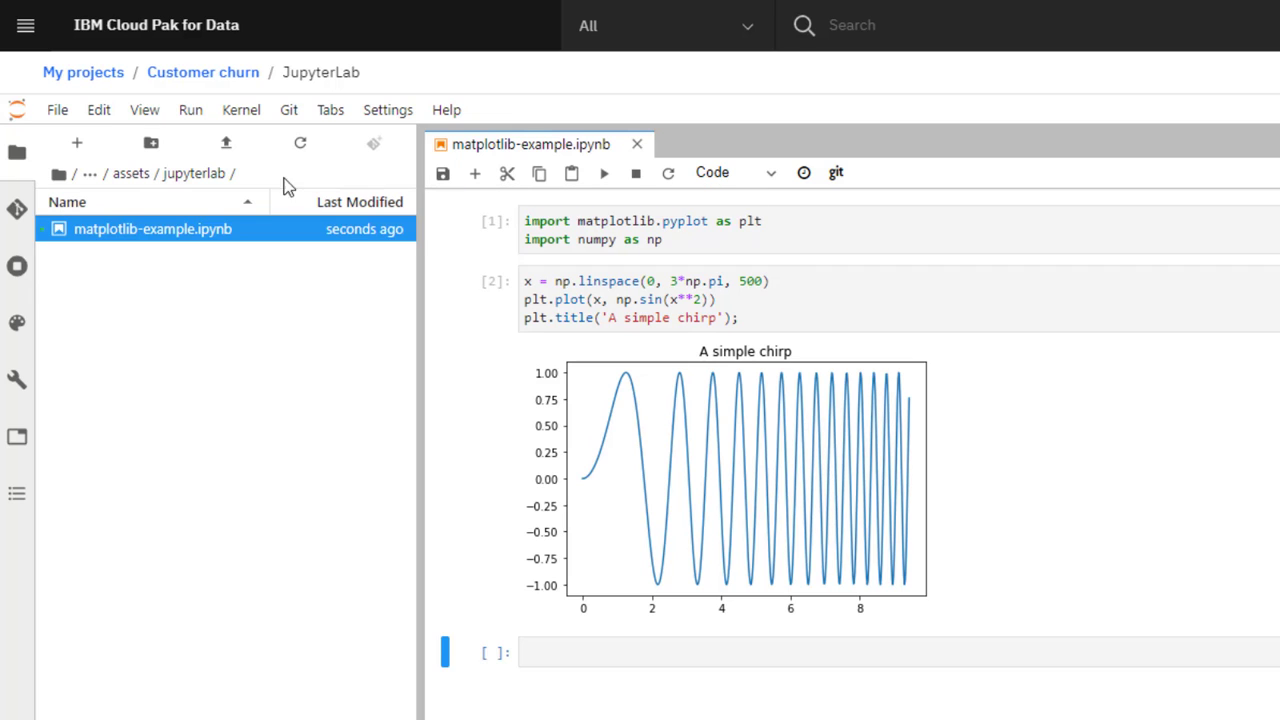
Create a second Python 3.6 notebook from a new Launcher and start renaming it.
left_click(84, 152)
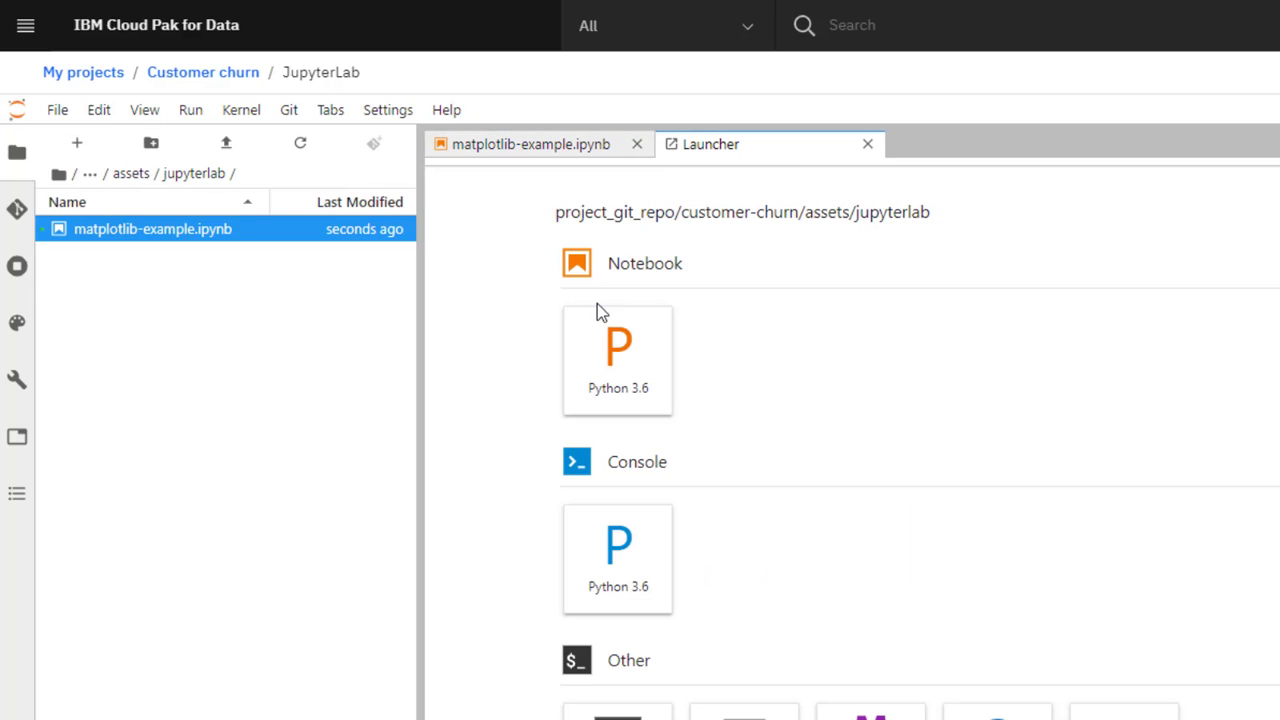
left_click(646, 369)
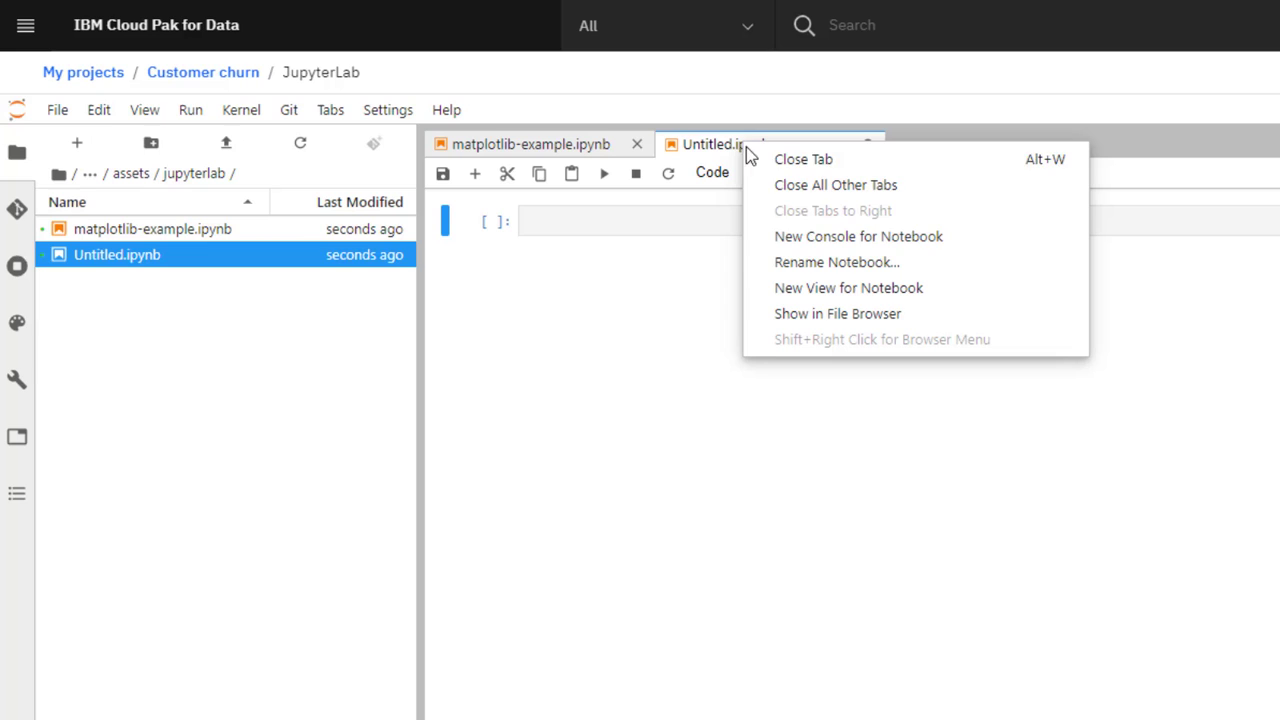
left_click(806, 262)
Name the notebook airline-data-analysis and insert code loading airline-data.csv as a pandas DataFrame.
type("airline-data-analysis.ipynb")
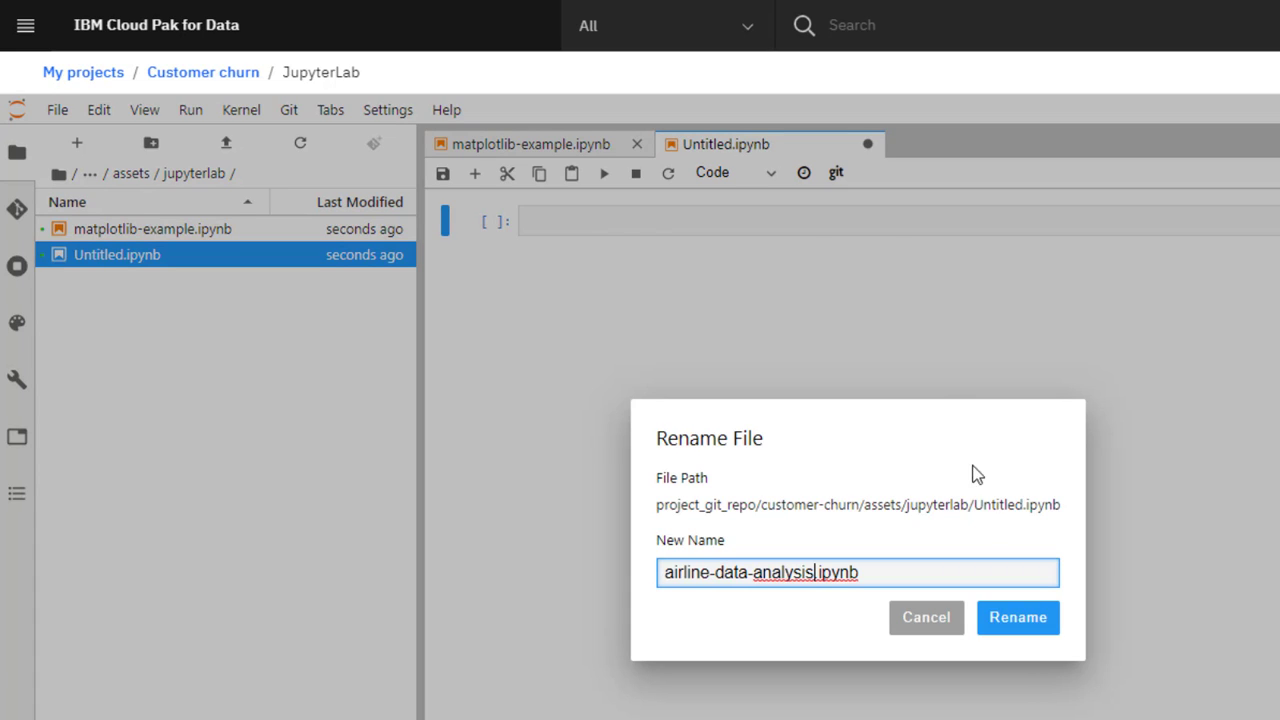
left_click(1045, 625)
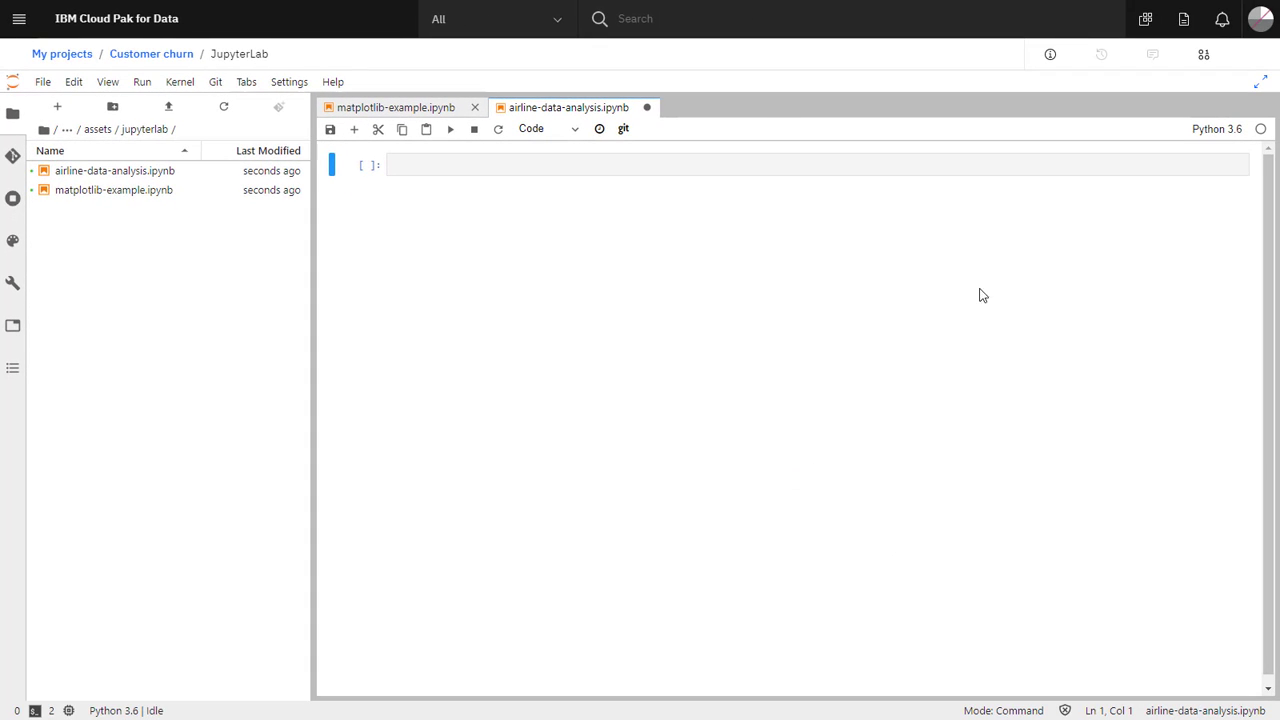
left_click(1204, 54)
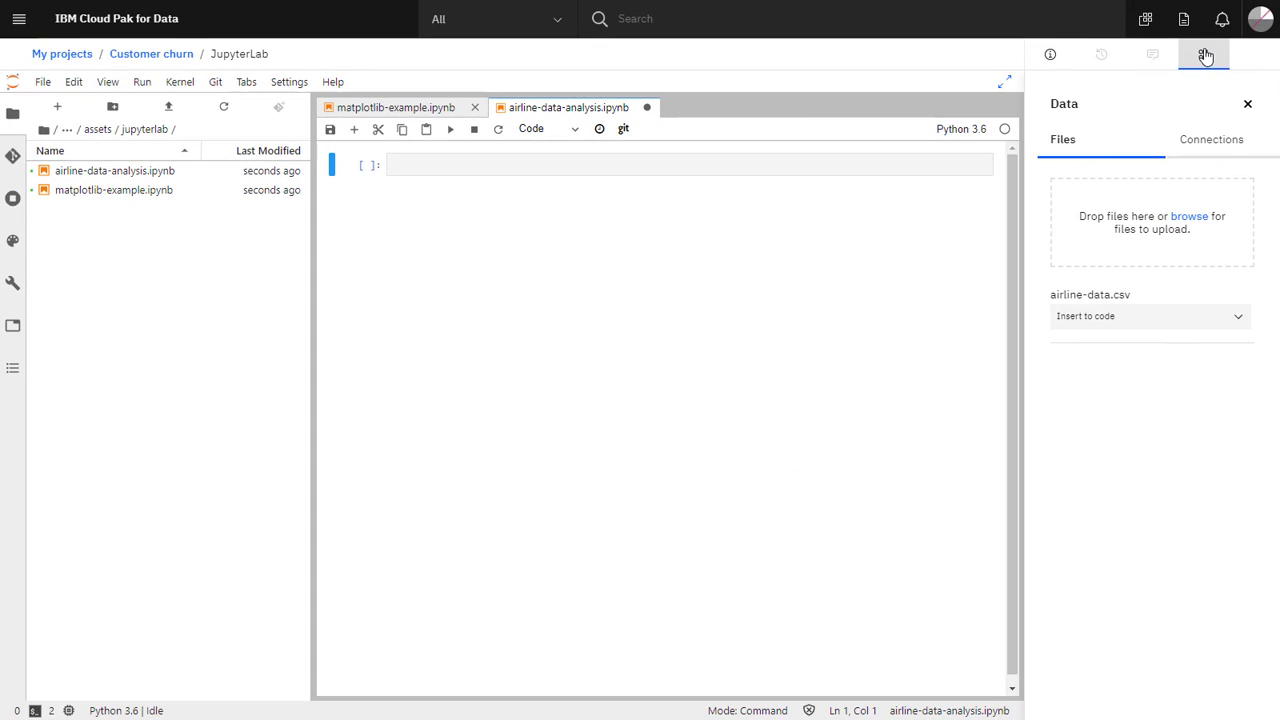
left_click(1237, 322)
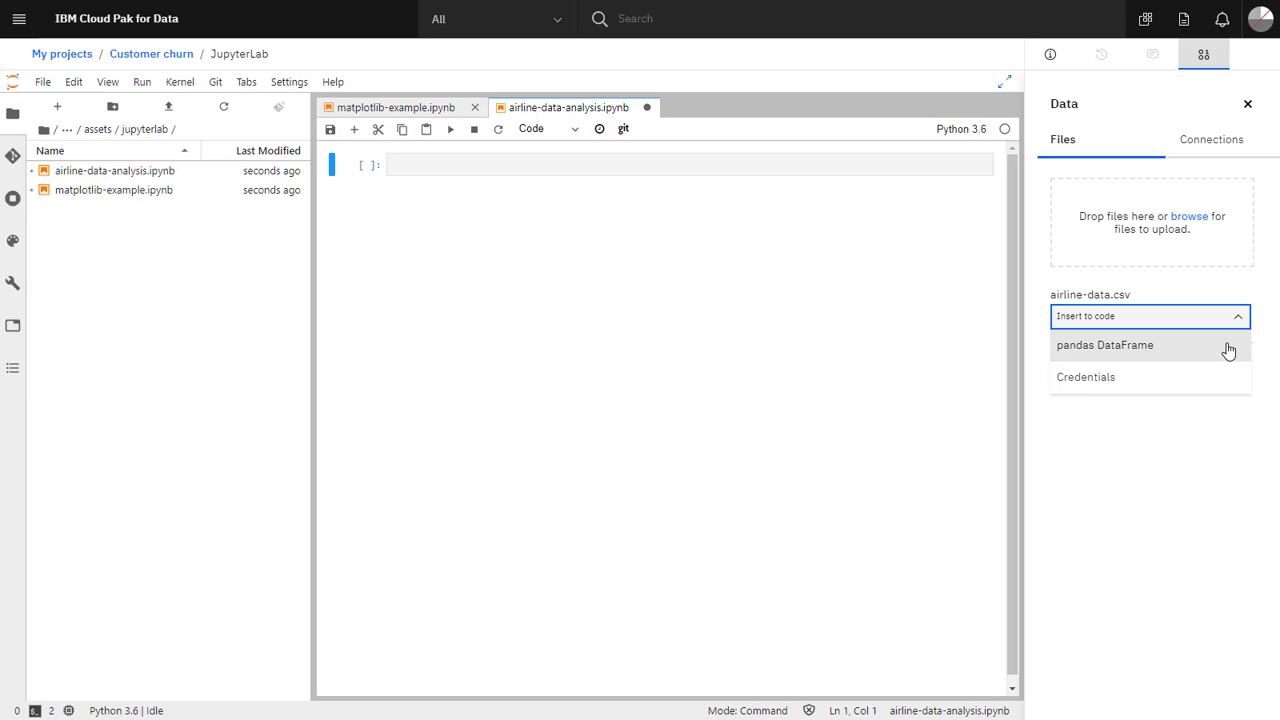
left_click(1228, 347)
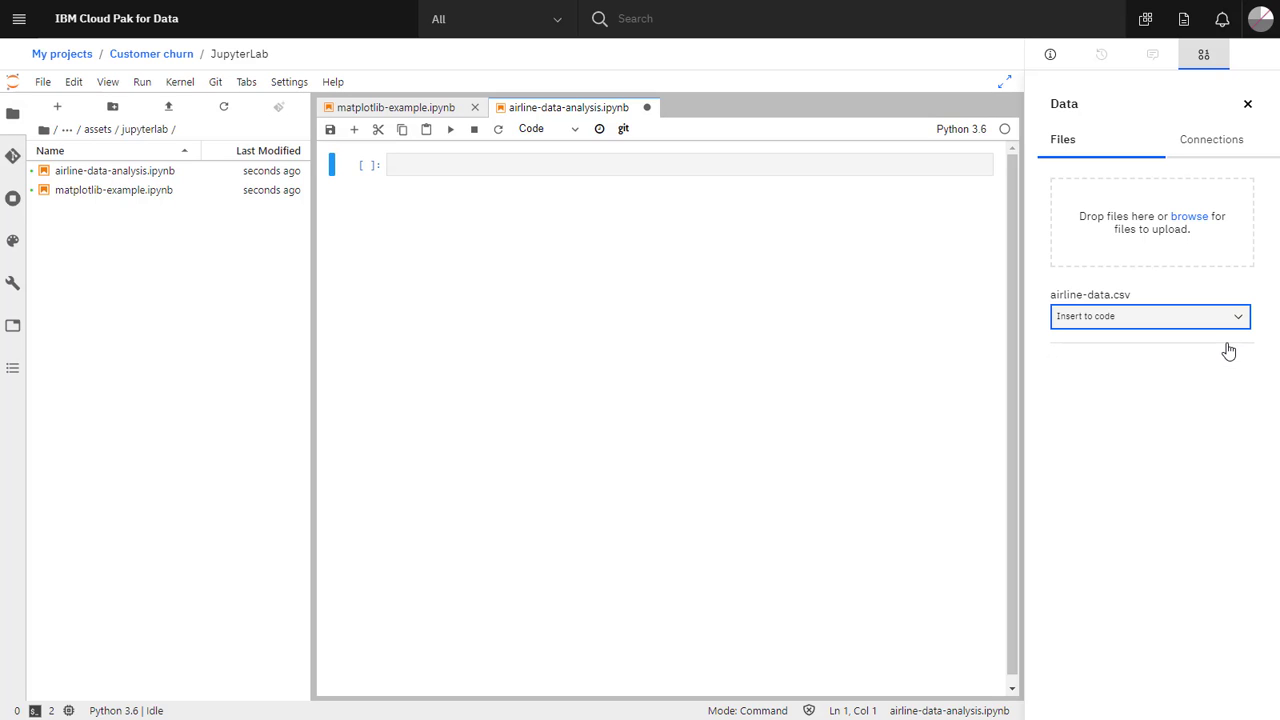
Run the cell to preview the first 5 rows × 29 columns, then save the notebook.
left_click(1247, 104)
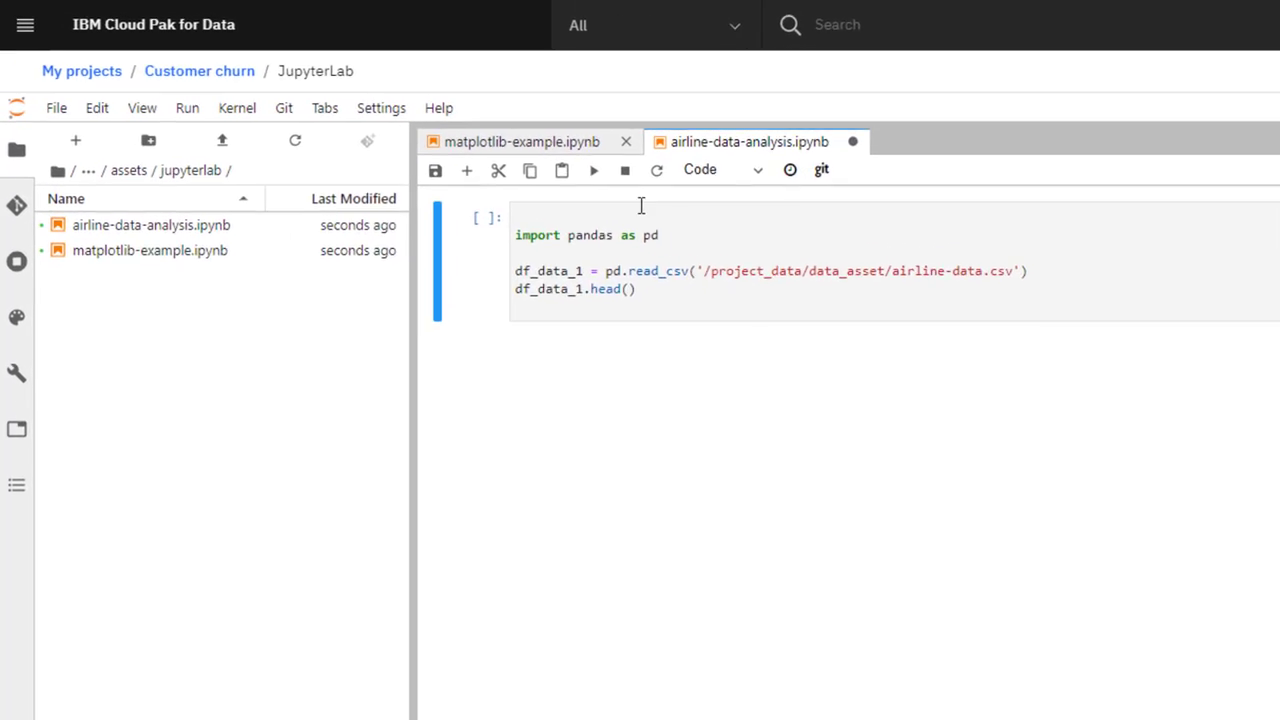
left_click(454, 130)
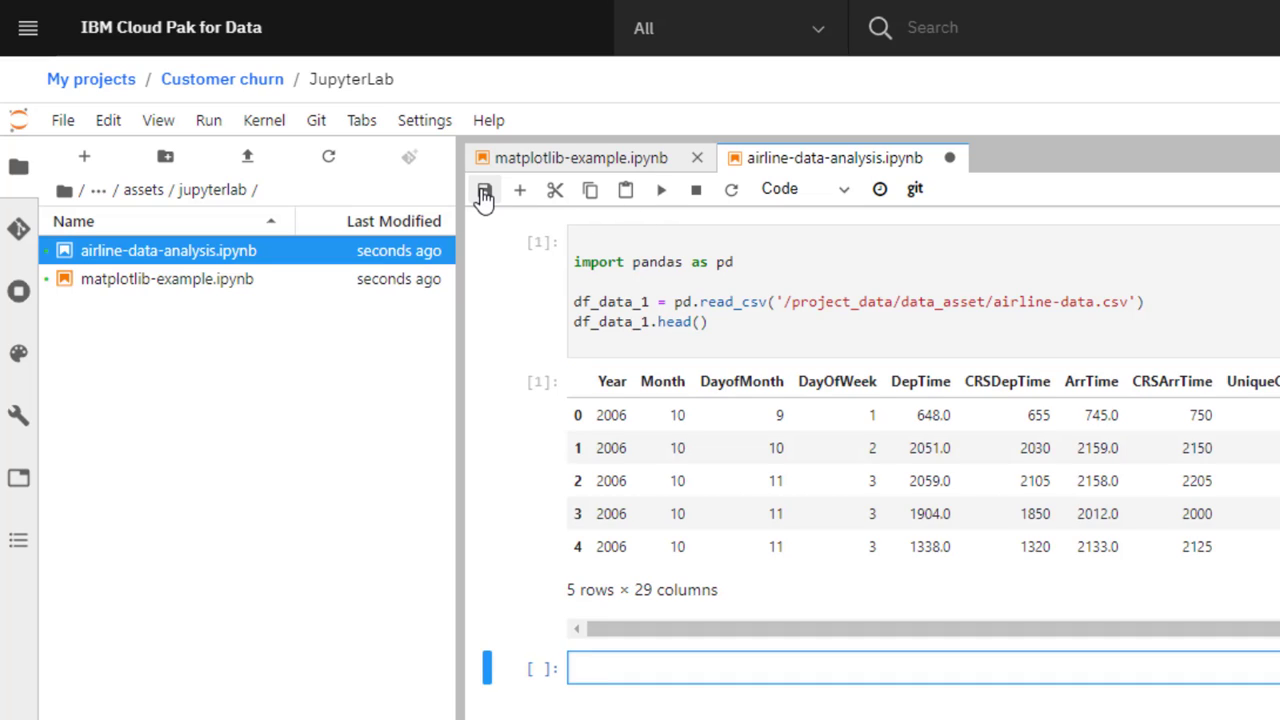
left_click(484, 194)
Stage assets/jupyterlab/, commit the four notebook files with the pasted message, and push to the remote.
left_click(20, 230)
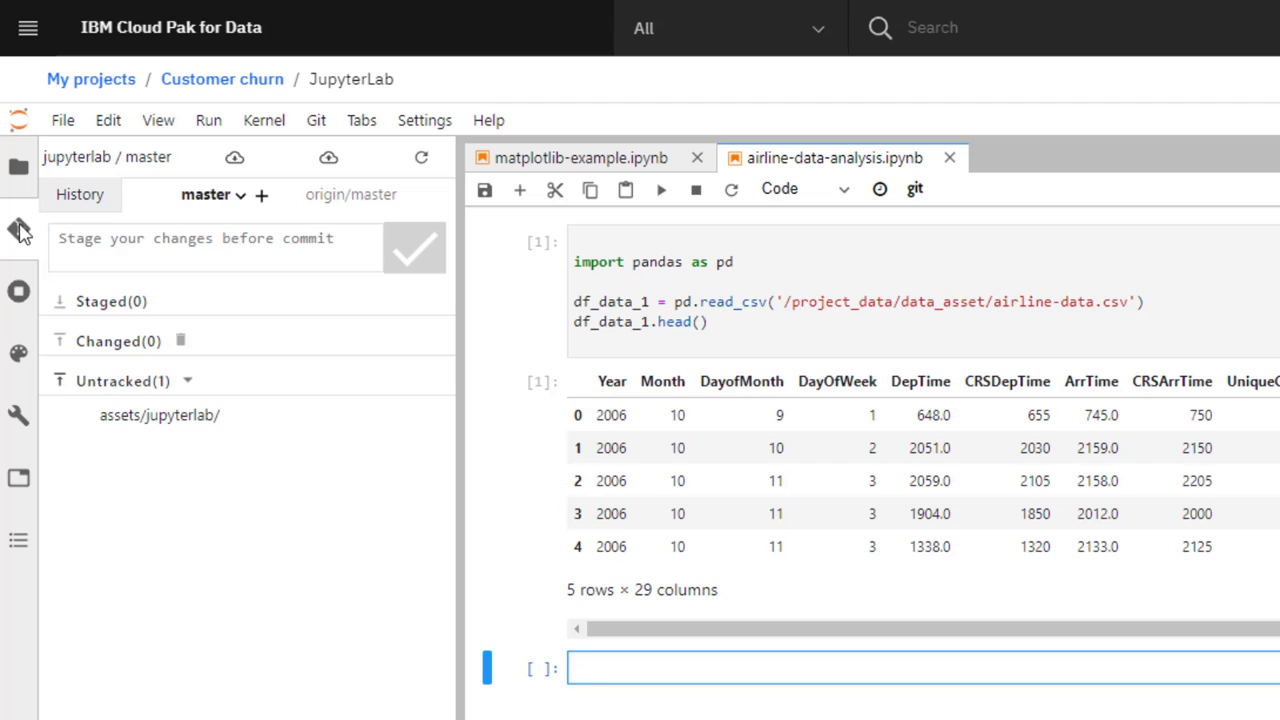
left_click(145, 428)
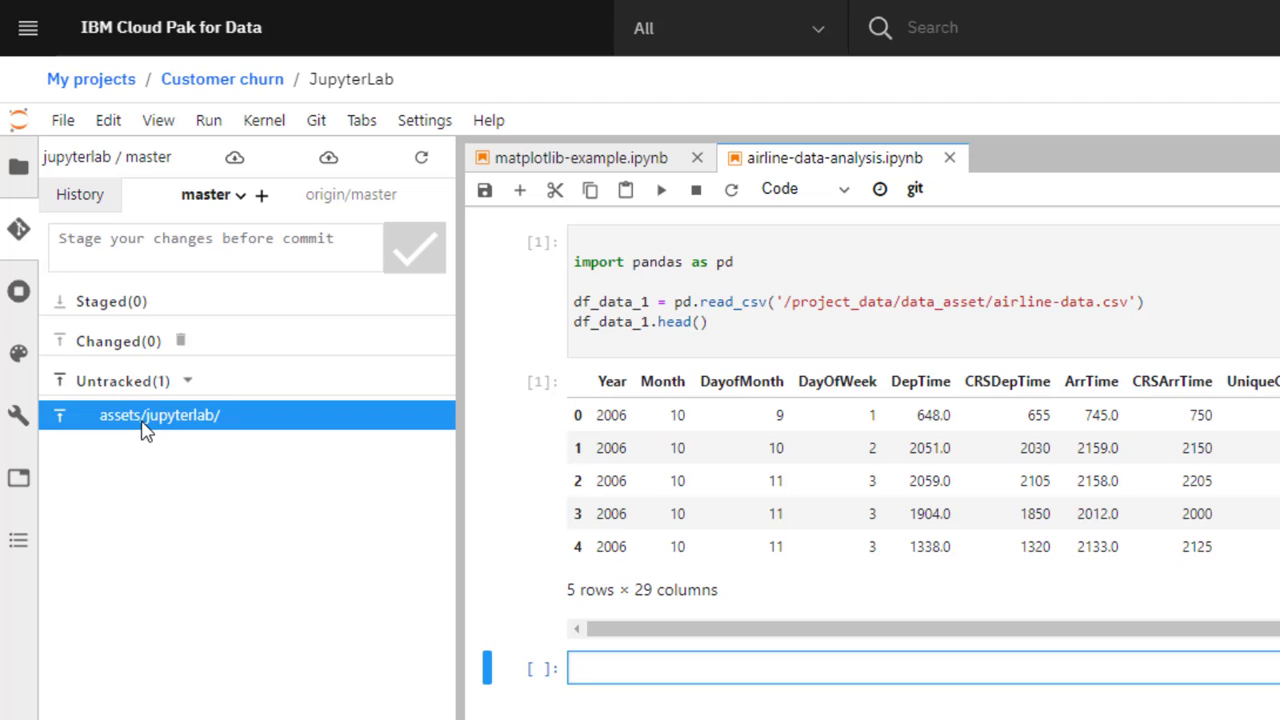
left_click(60, 425)
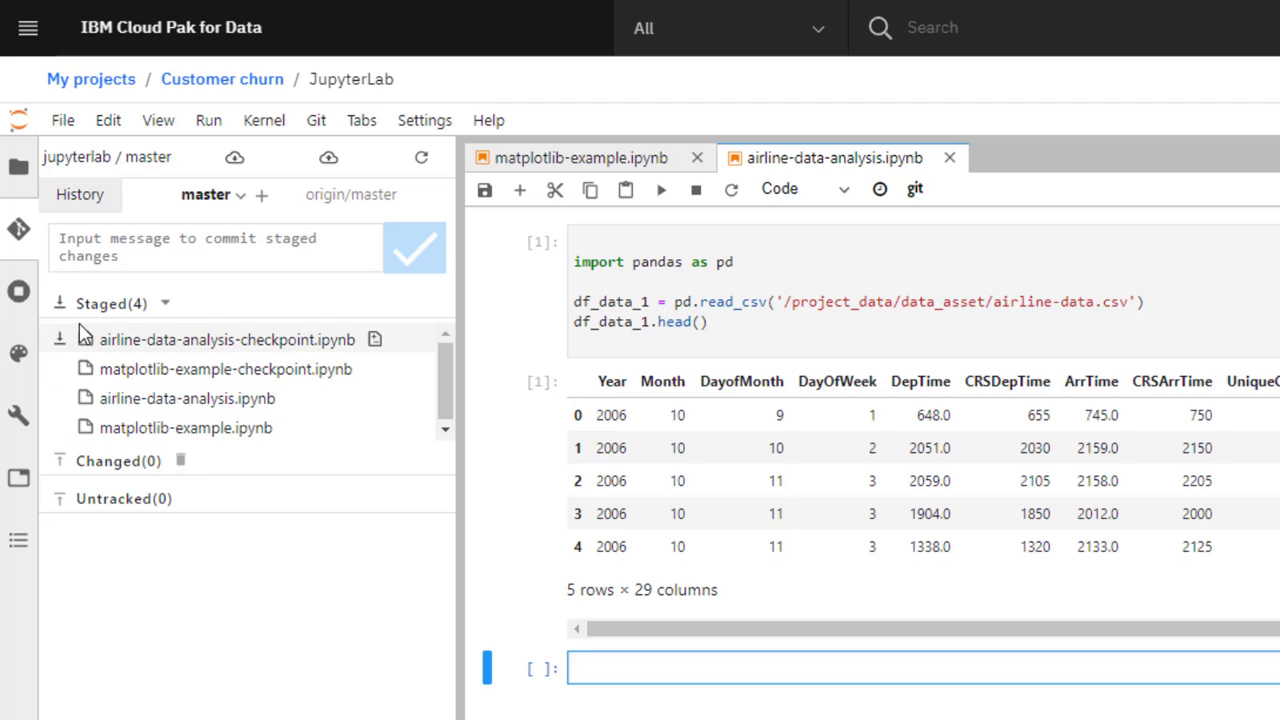
type("add matplotlib and airline-data notebooks to repo")
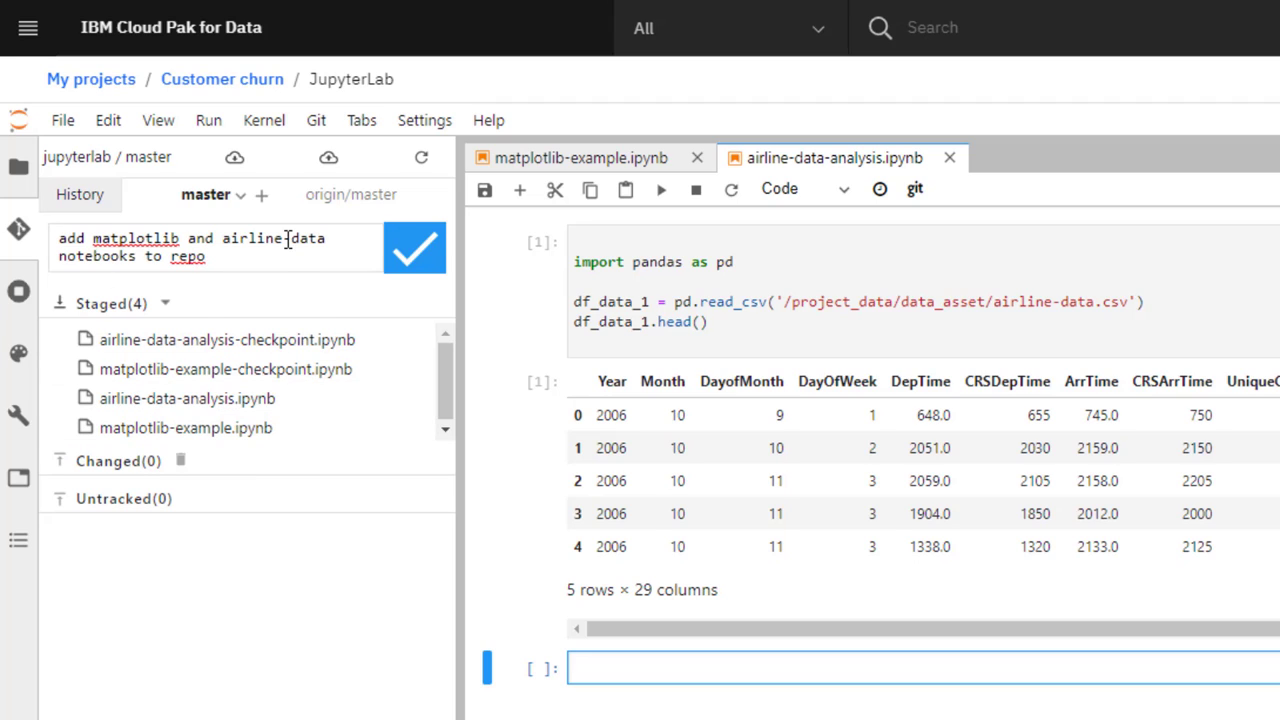
left_click(433, 248)
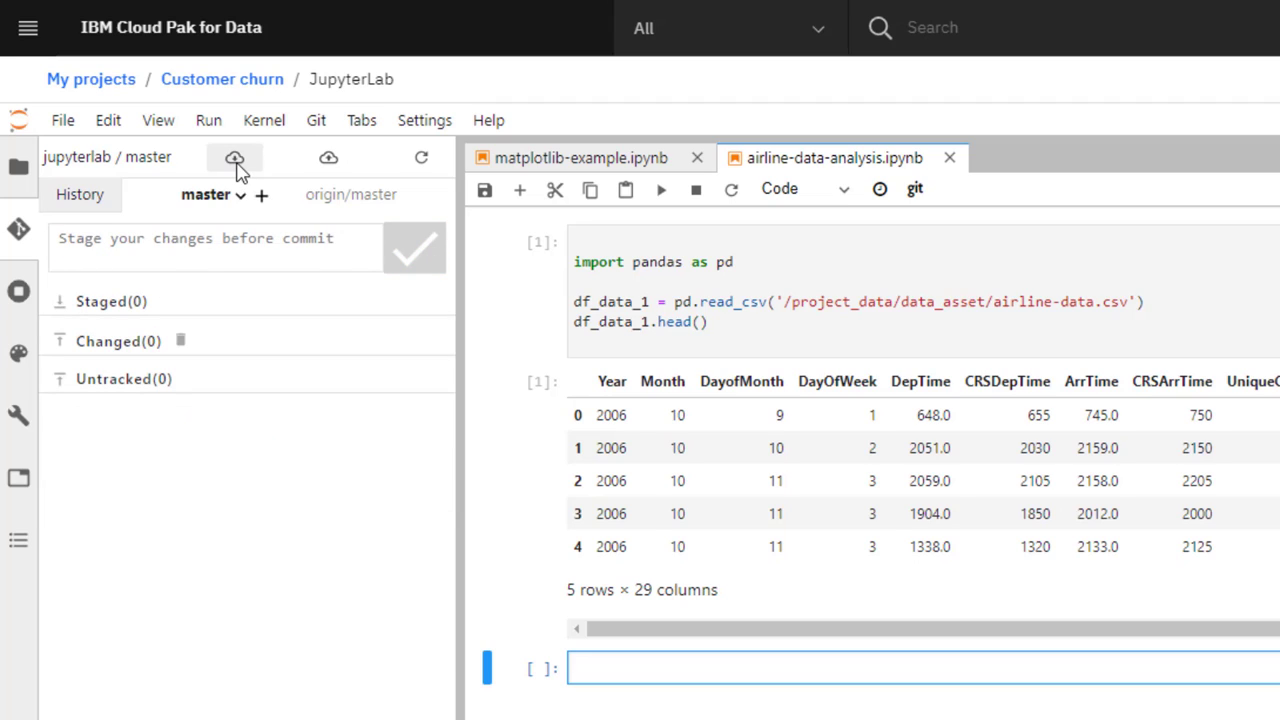
left_click(328, 160)
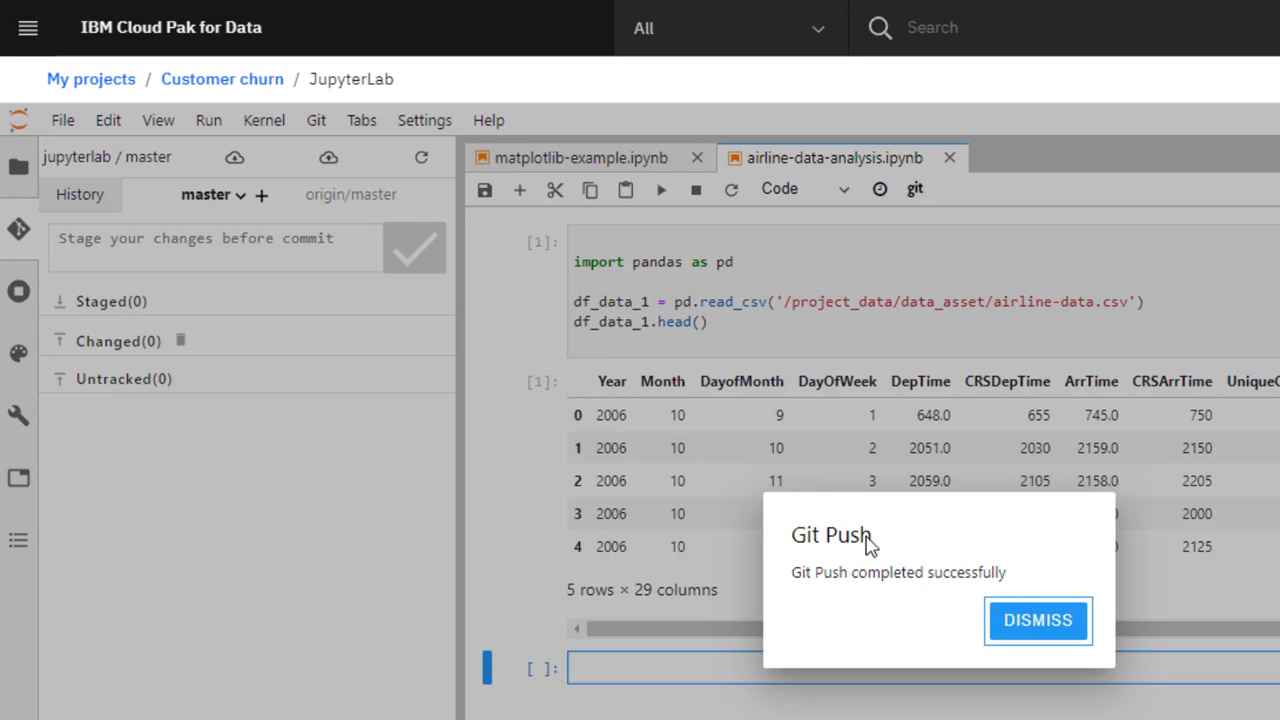
left_click(1042, 634)
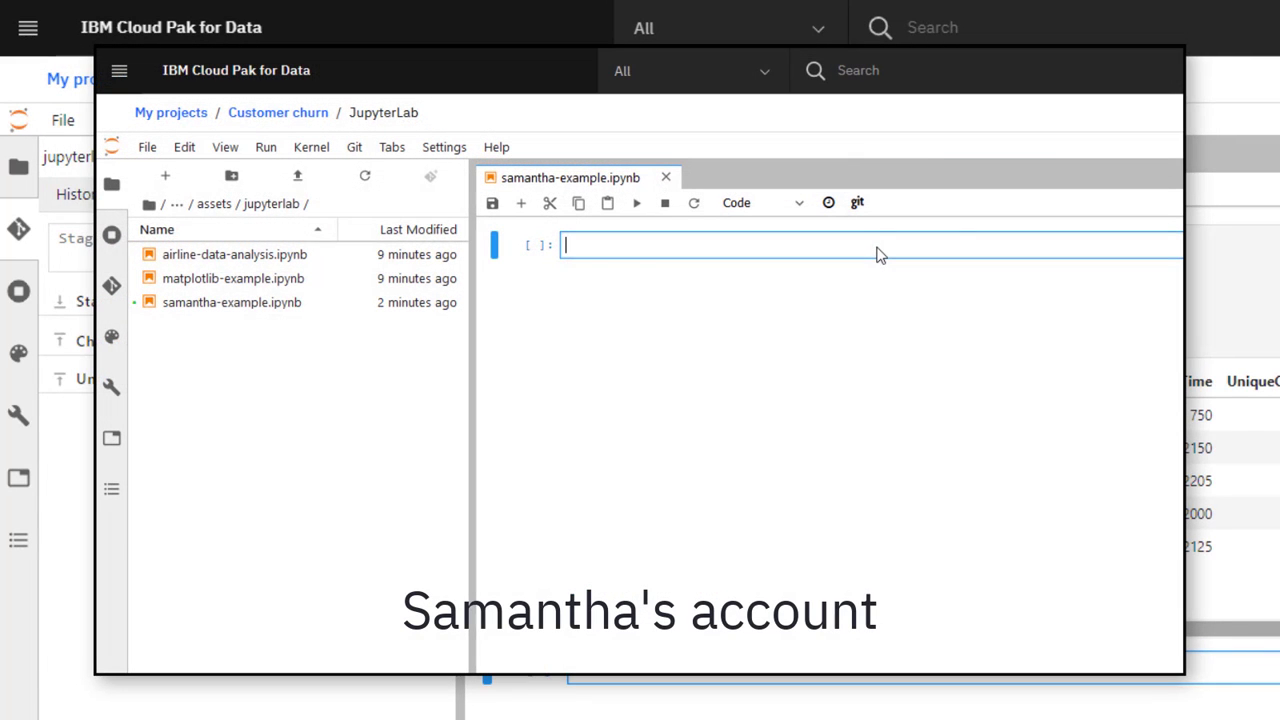
Paste the say_hello code into samantha-example, run it to print the greeting, and save.
type("def say_hello(recipient): return 'Hello, {}!'.format(recipient) say_hello('Sarah')")
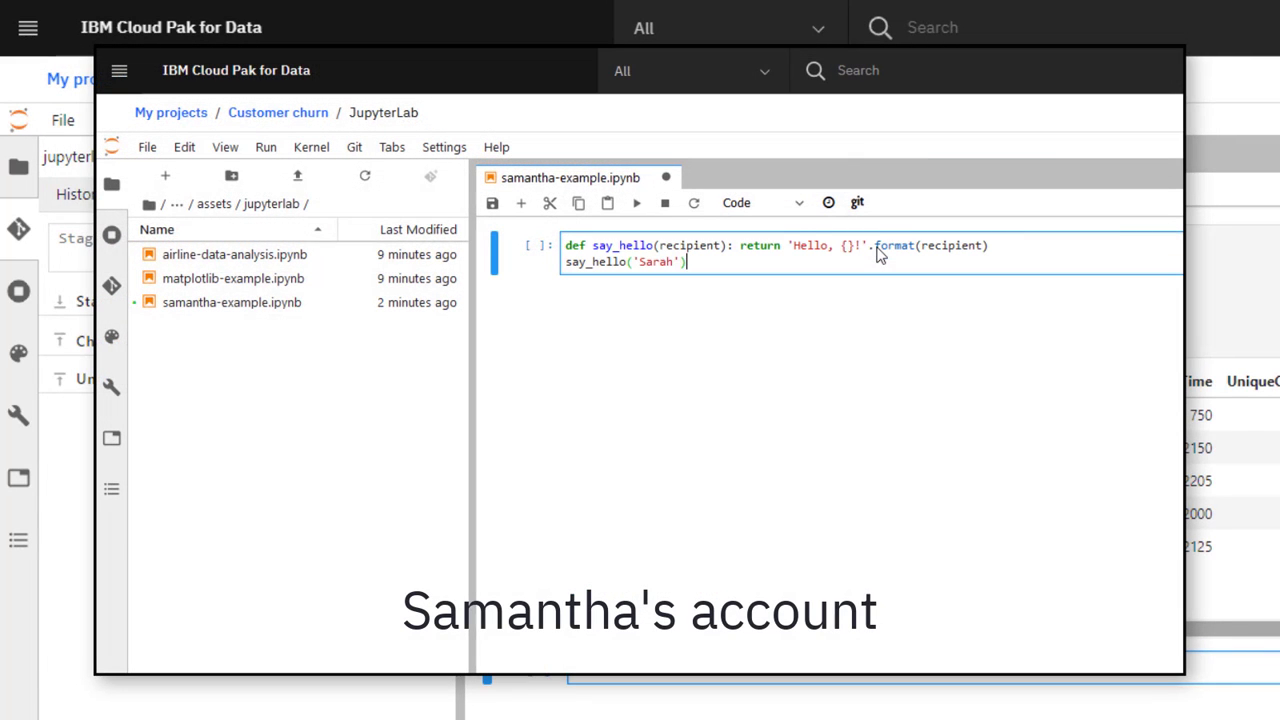
left_click(637, 203)
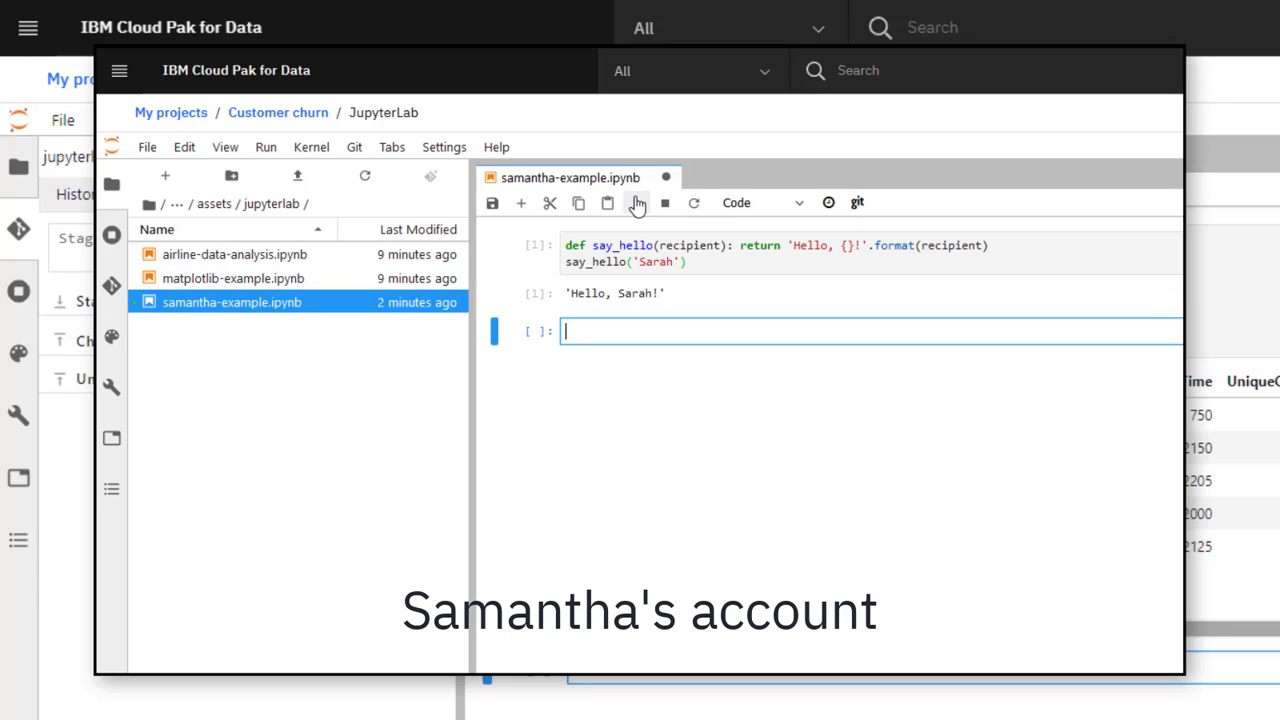
left_click(492, 204)
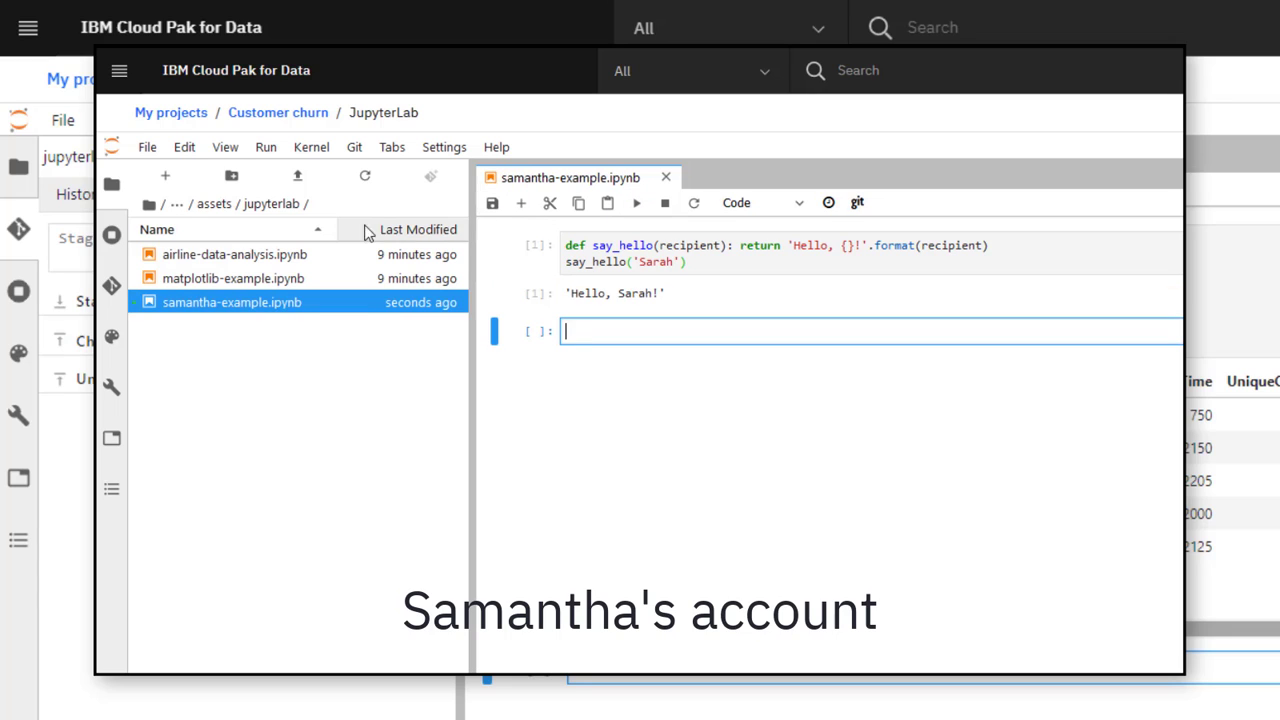
Stage both notebook files, commit with message 'add samantha example', and push.
left_click(111, 286)
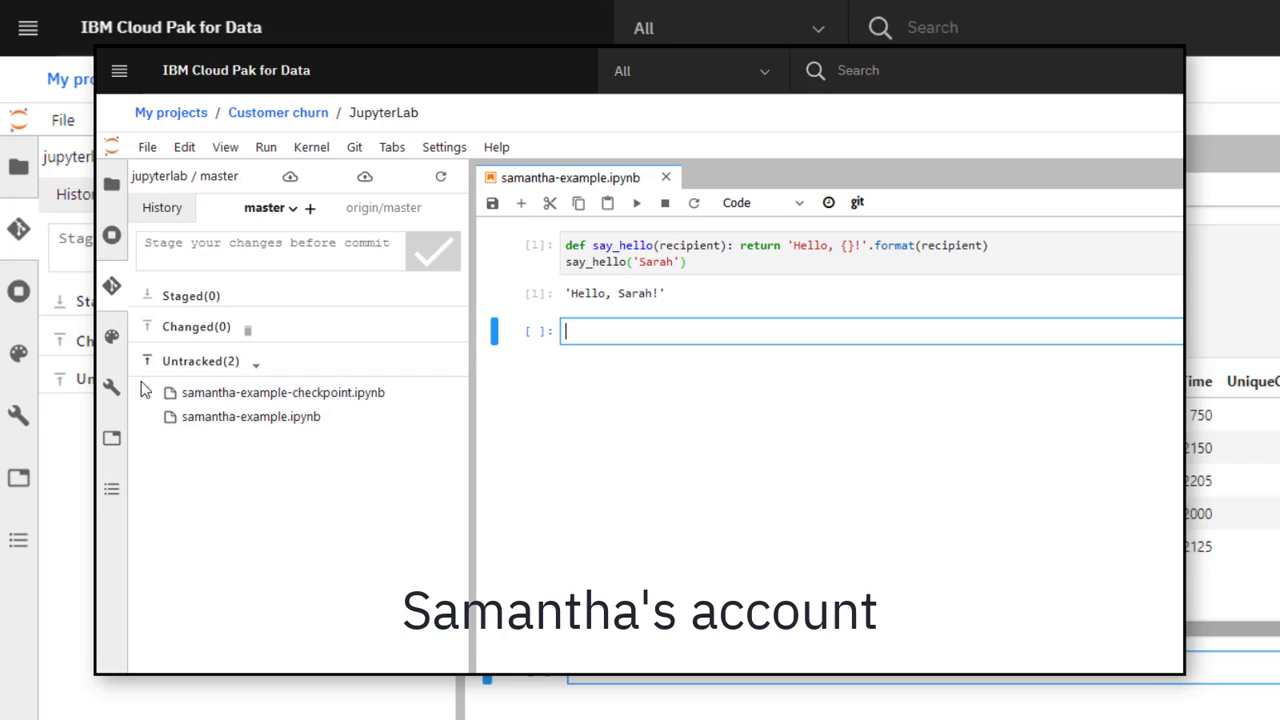
left_click(148, 416)
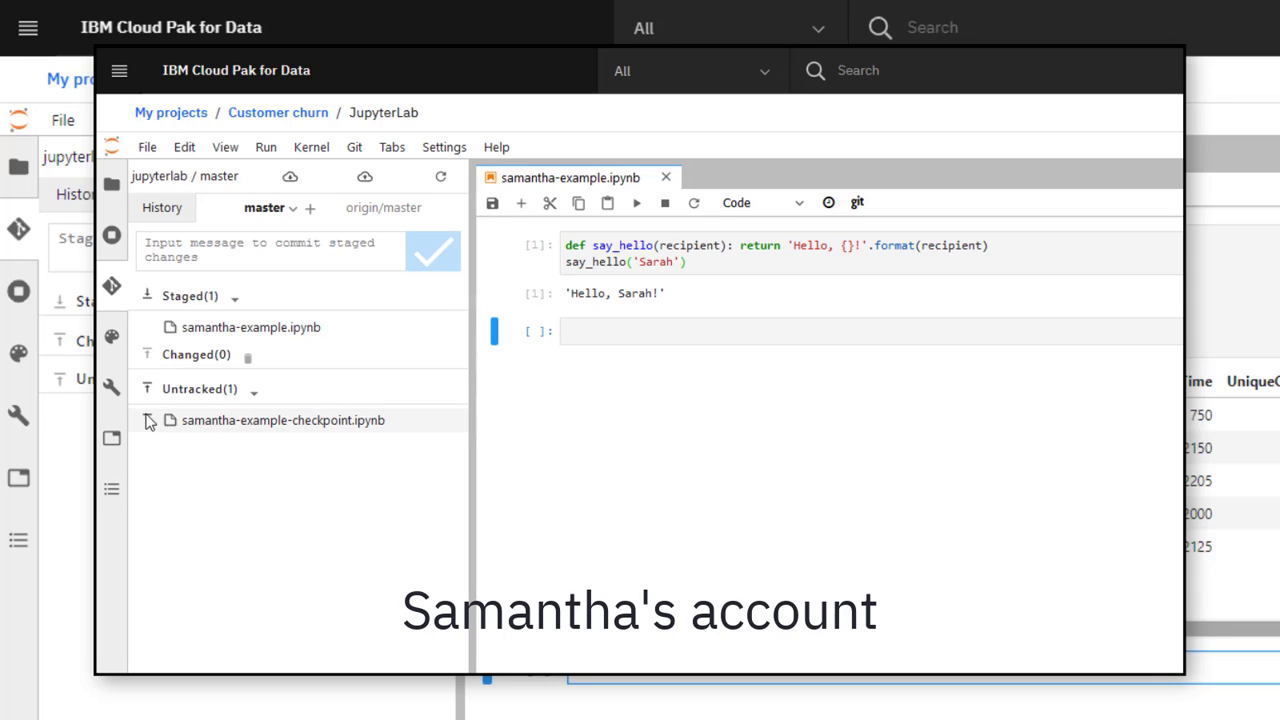
left_click(148, 420)
left_click(263, 250)
type("add samantha example")
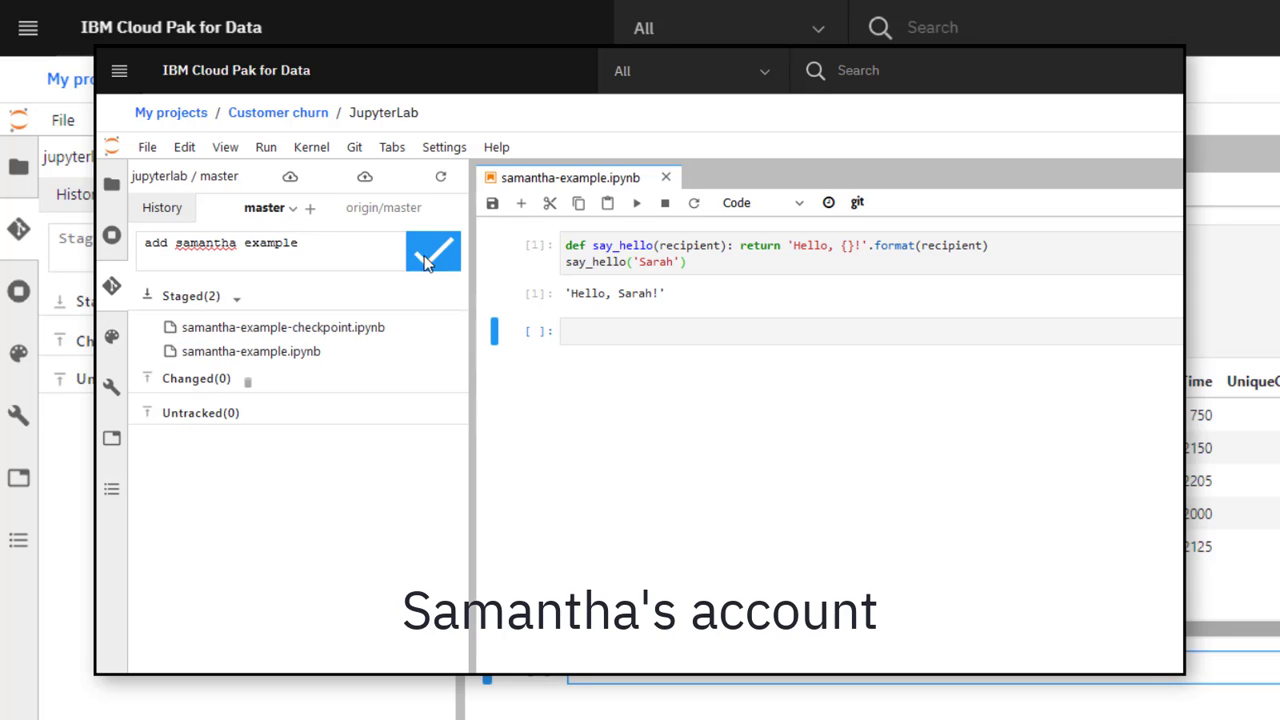
left_click(424, 260)
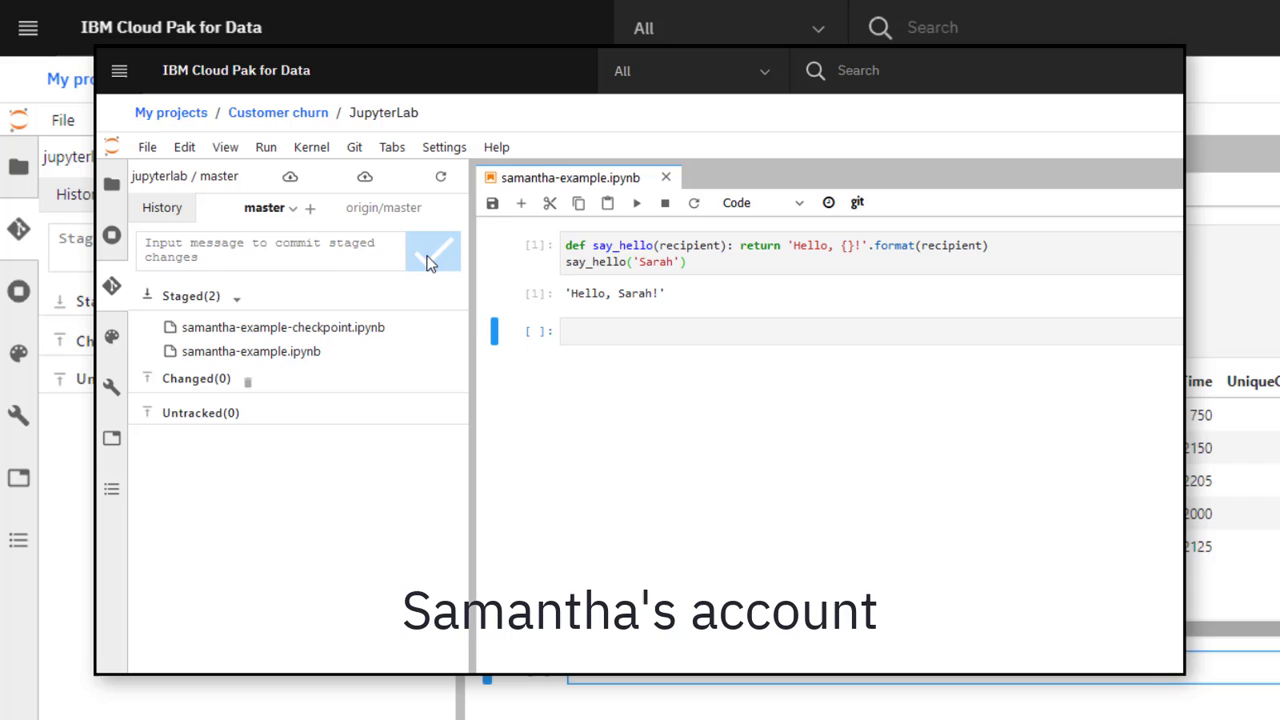
left_click(366, 187)
left_click(944, 556)
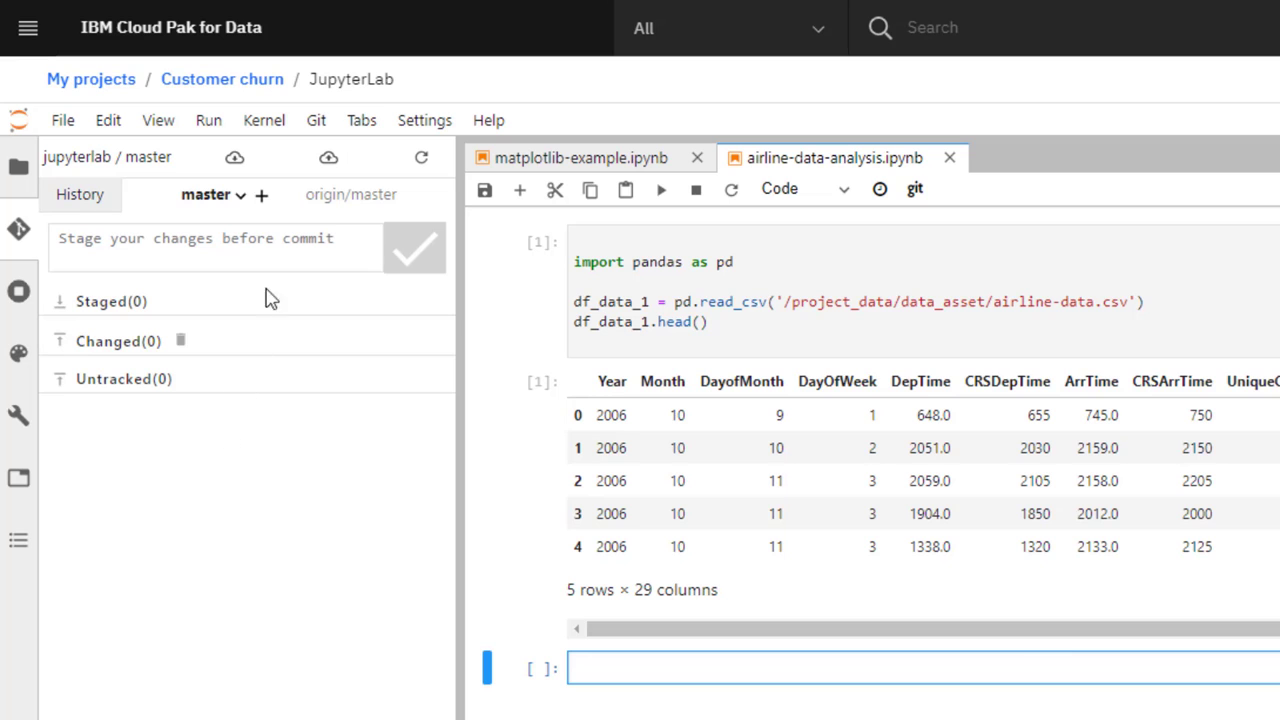
Pull the latest commits and reopen samantha-example.ipynb.
left_click(237, 160)
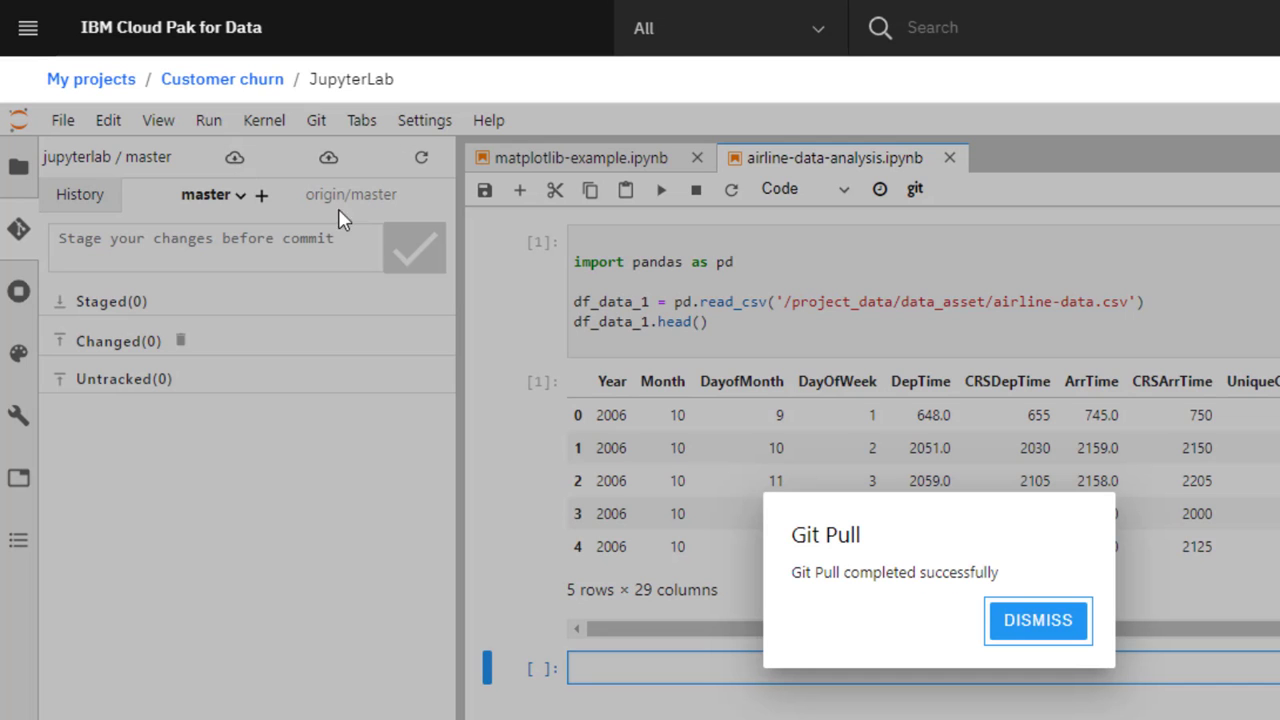
left_click(1008, 620)
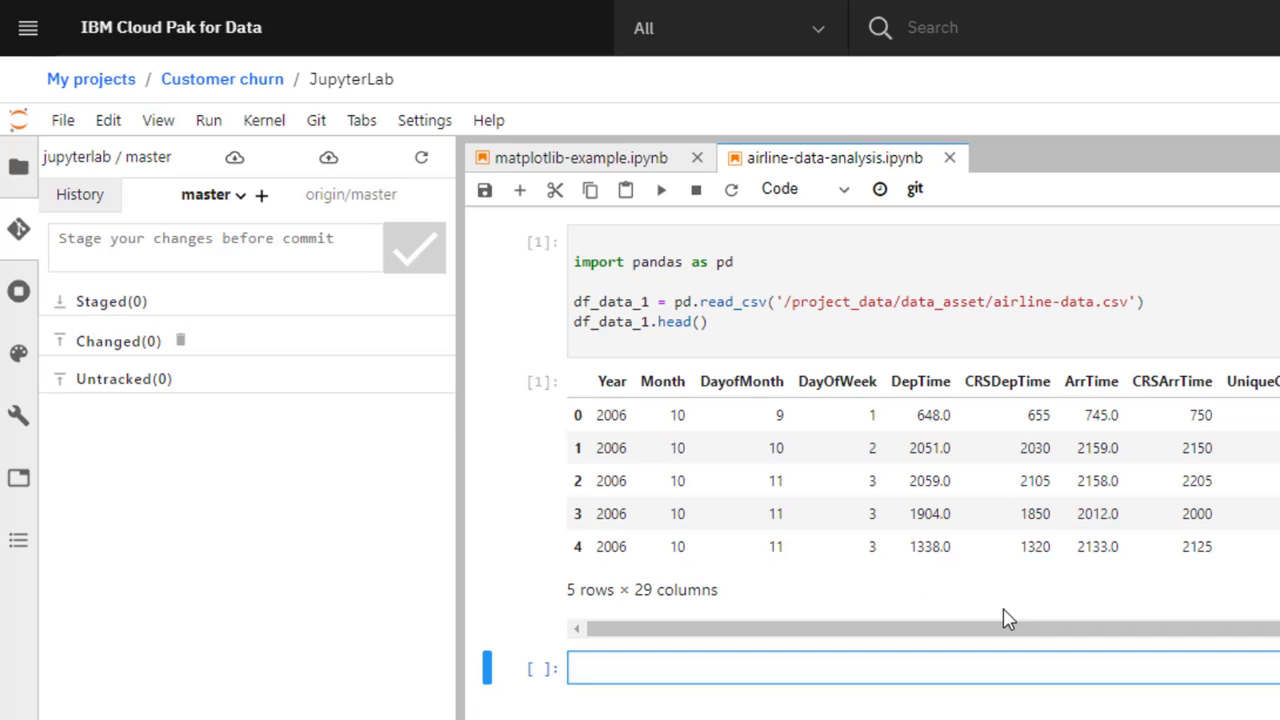
left_click(24, 170)
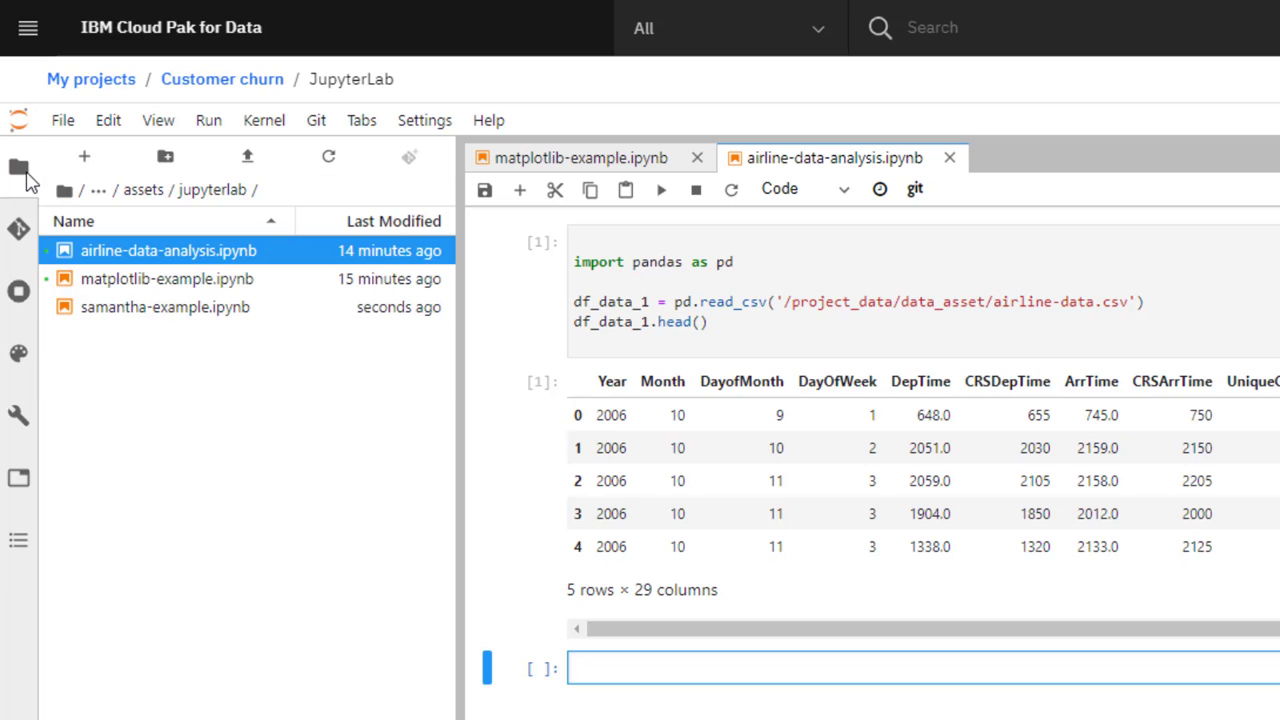
double_click(138, 312)
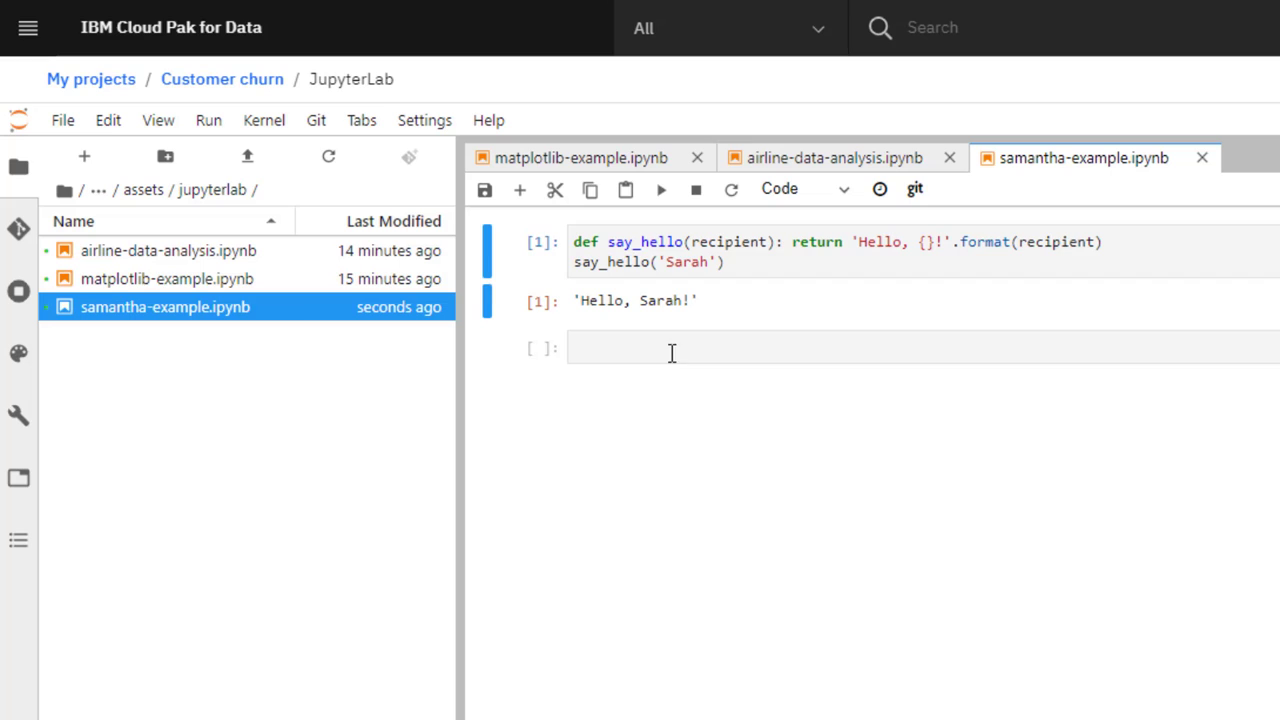
Add a second say_hello cell greeting the collaborator's first name, run it, and save.
left_click(672, 352)
type("def say_hello(recipient): return 'Hello, {}!'.format(recipient) say_hello('Sarah')")
double_click(688, 368)
type("Samantha")
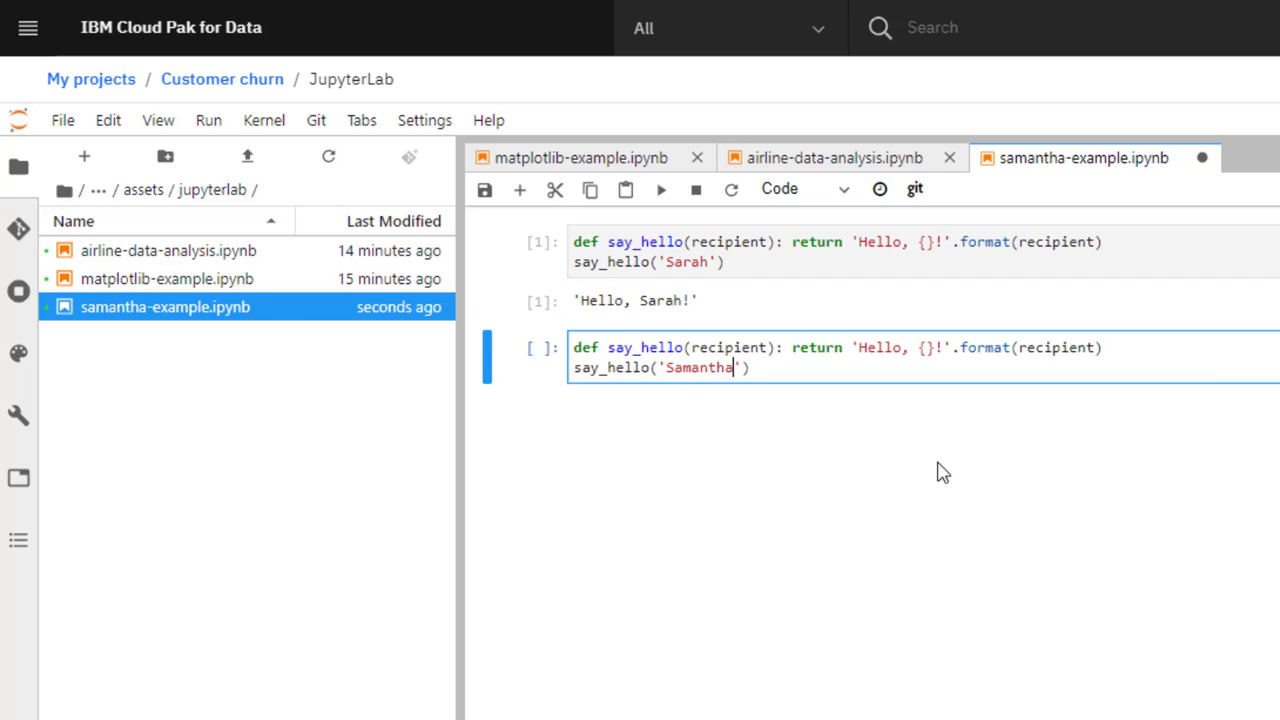
left_click(661, 192)
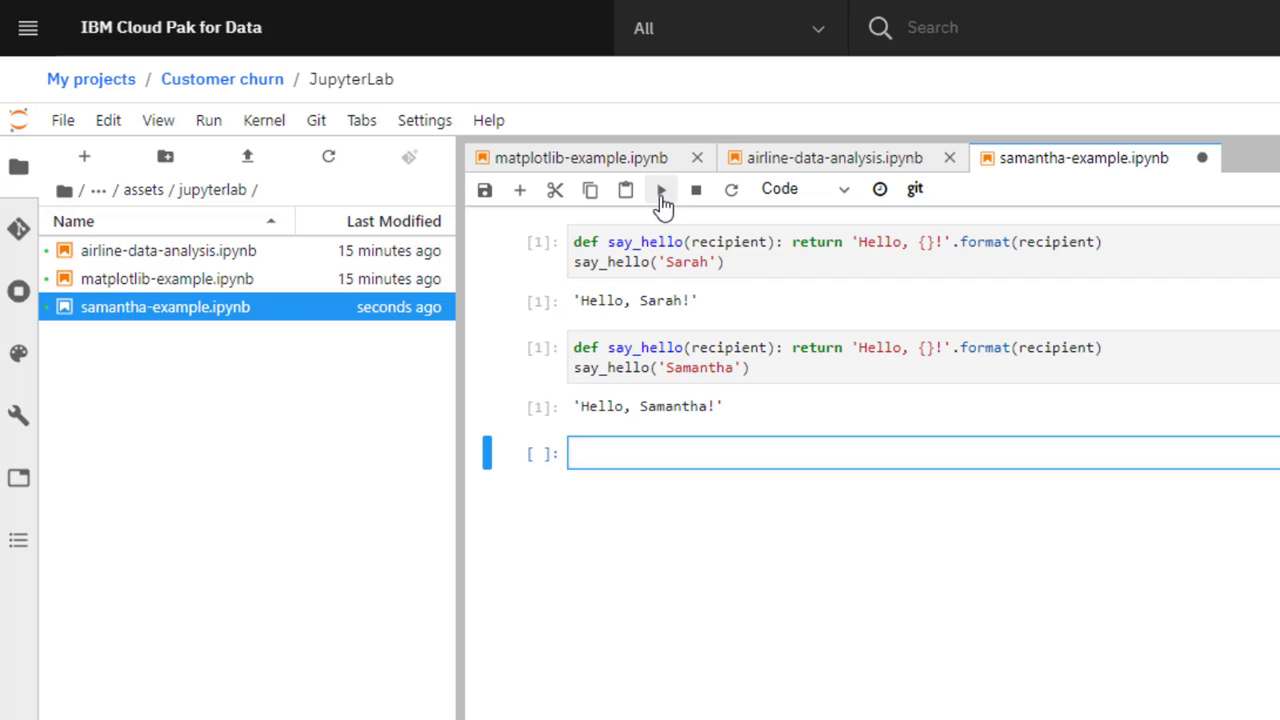
left_click(485, 190)
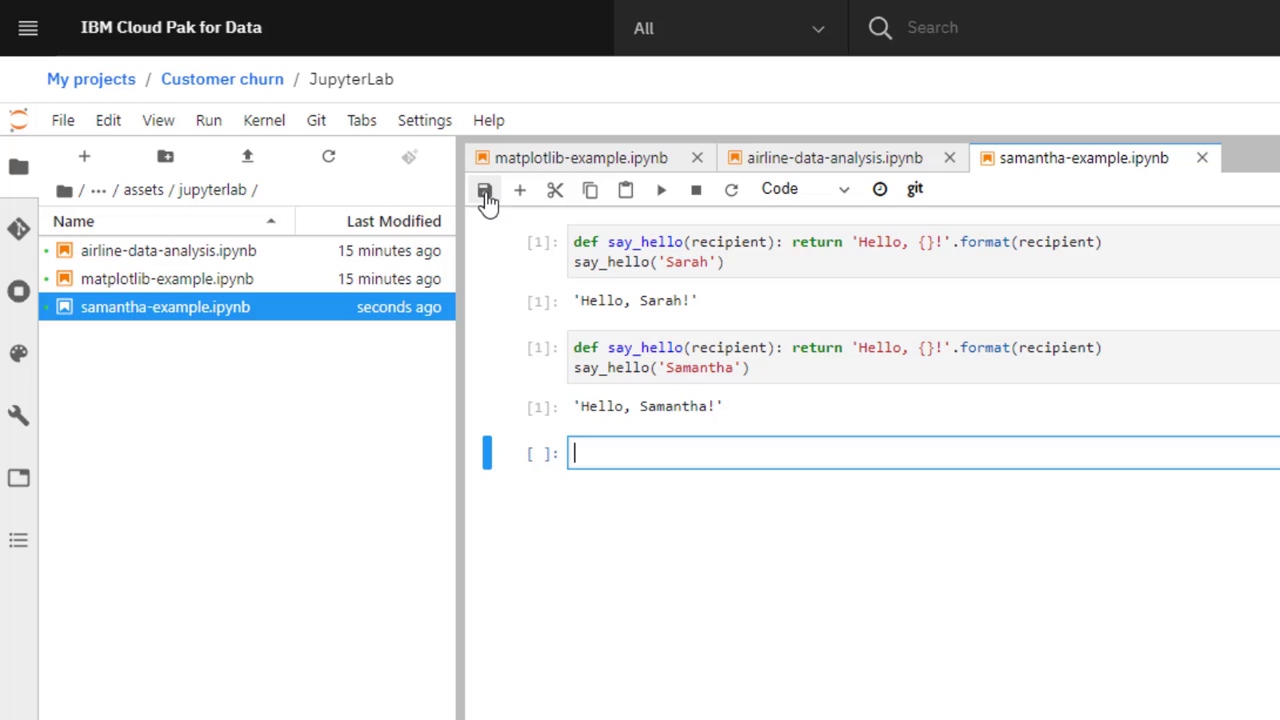
Stage the modified notebook, commit it with a message noting the update, and push.
left_click(22, 232)
left_click(63, 372)
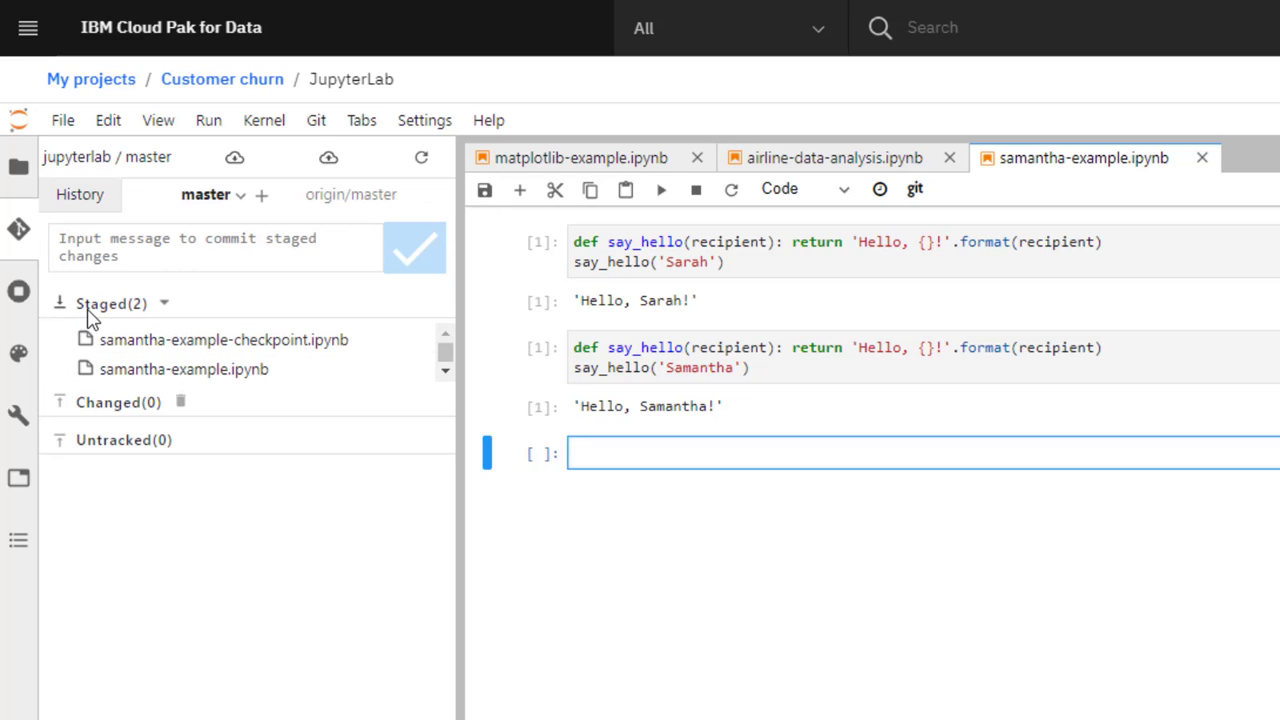
left_click(134, 240)
type("updated samantha's notebook")
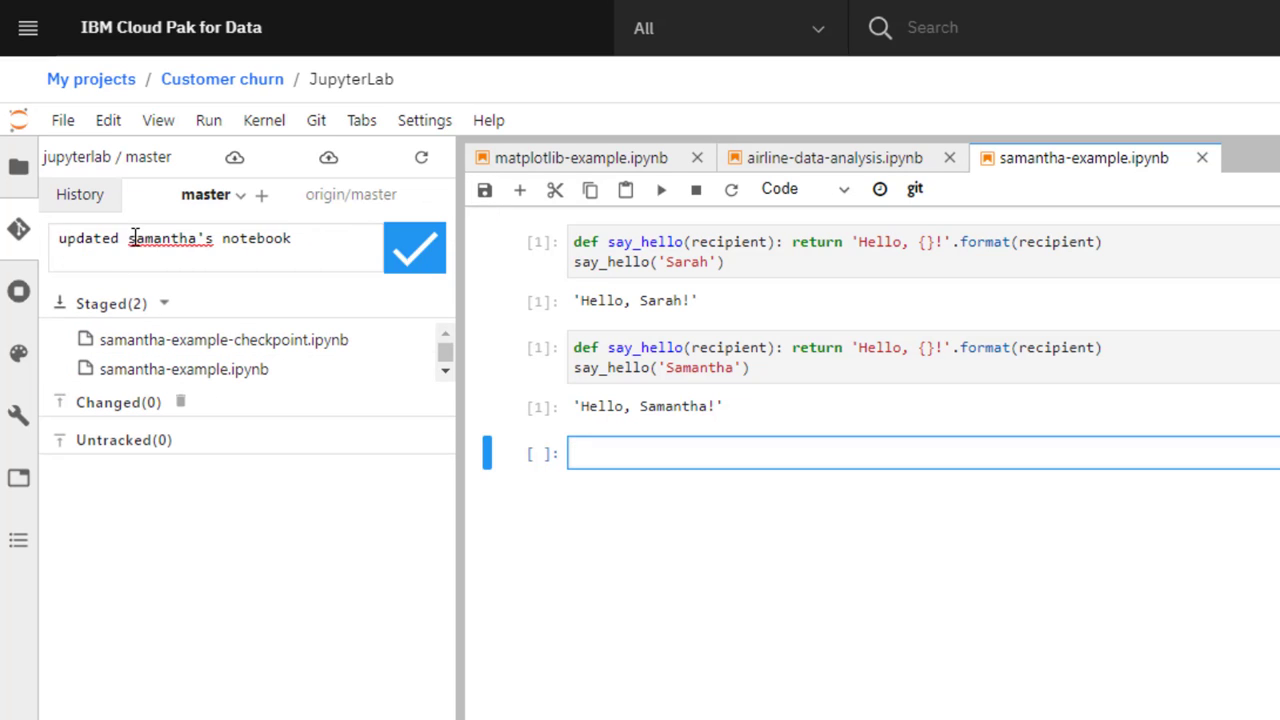
left_click(408, 262)
left_click(330, 163)
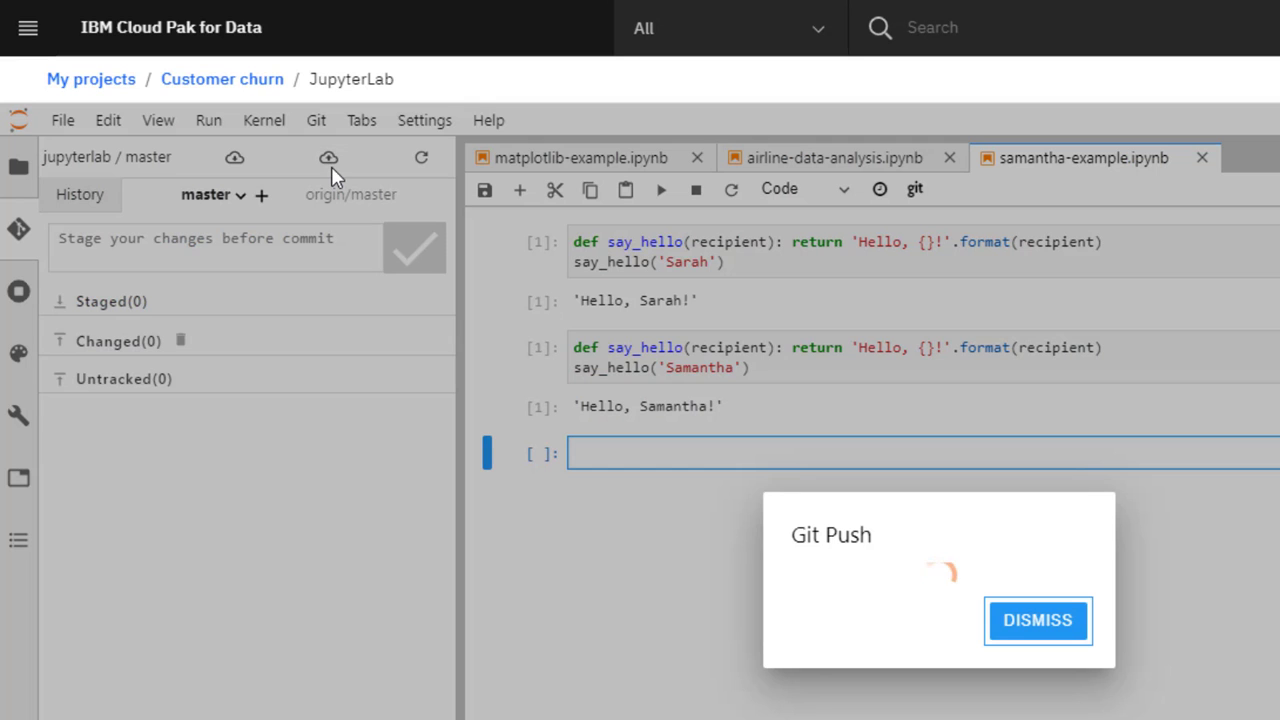
left_click(1045, 630)
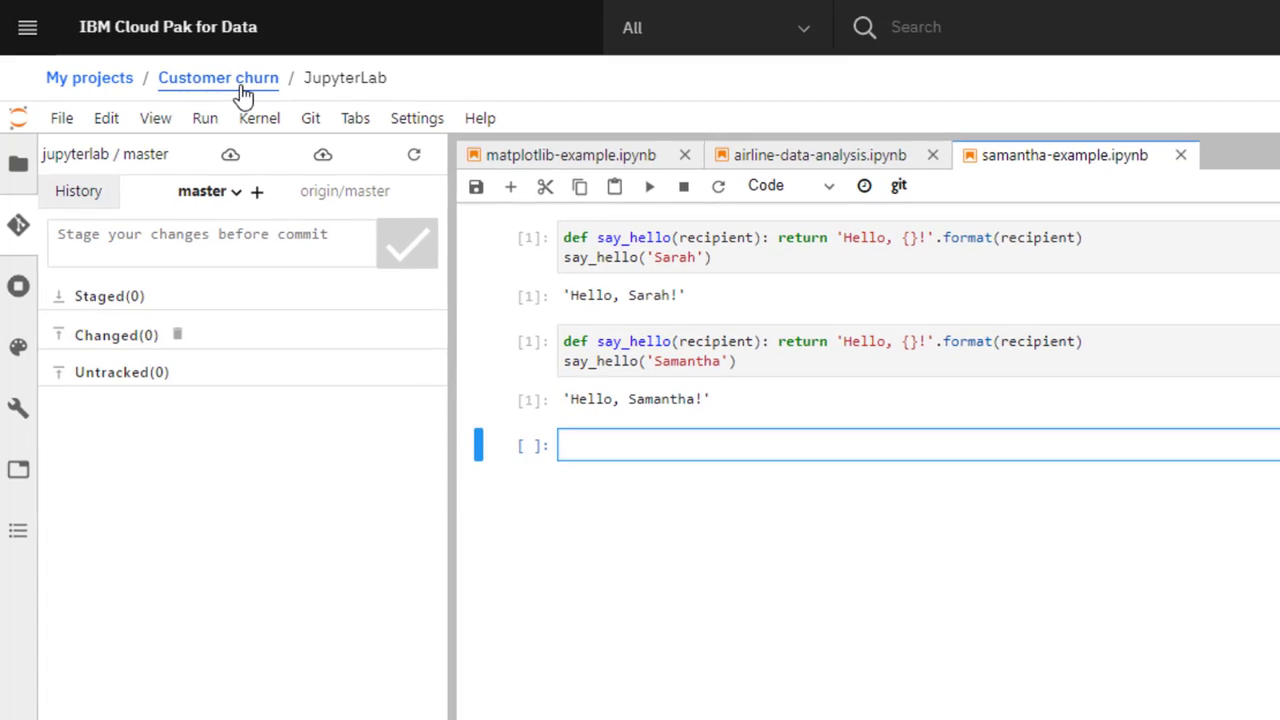
Return to the Customer churn project and choose the Pull and push sync option.
left_click(240, 88)
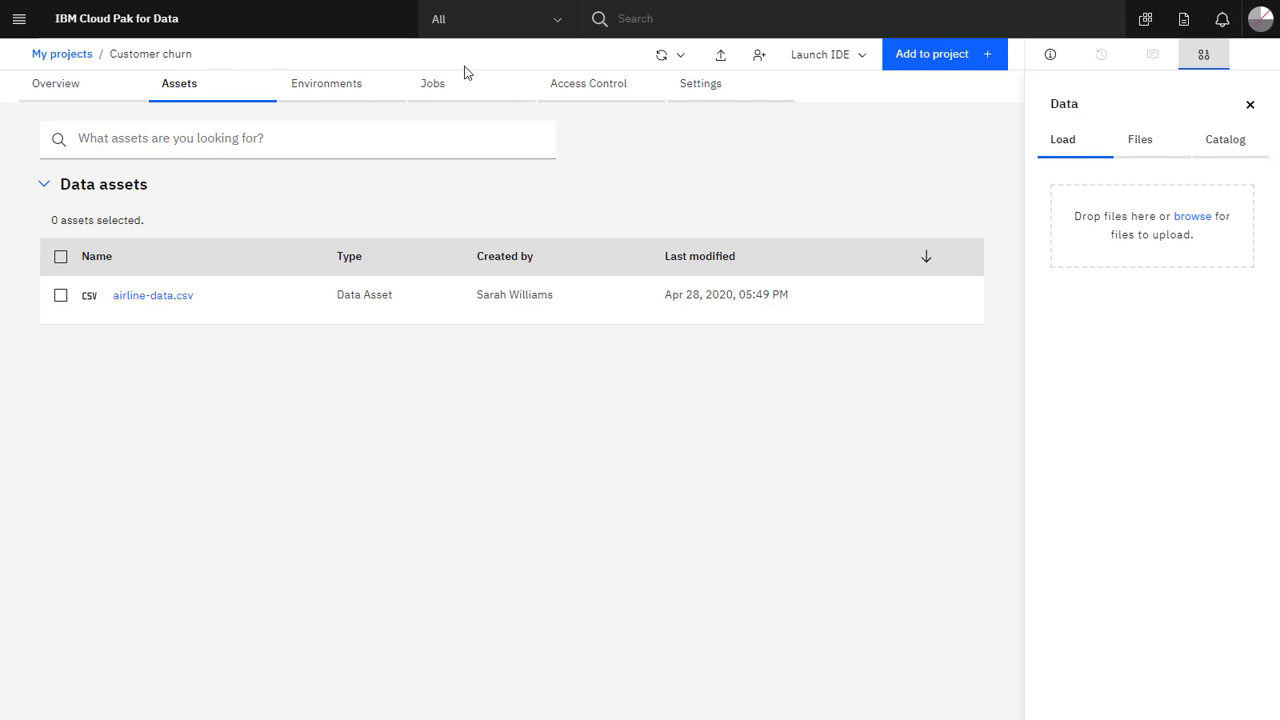
left_click(679, 60)
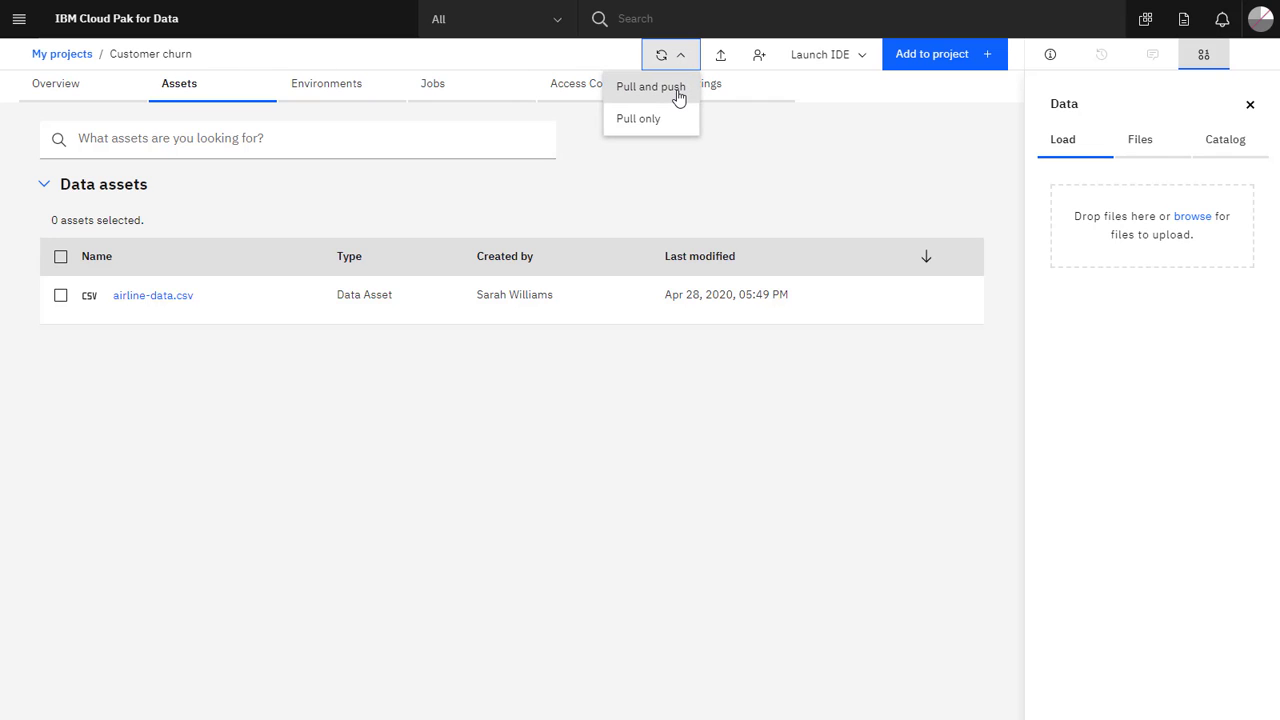
left_click(677, 100)
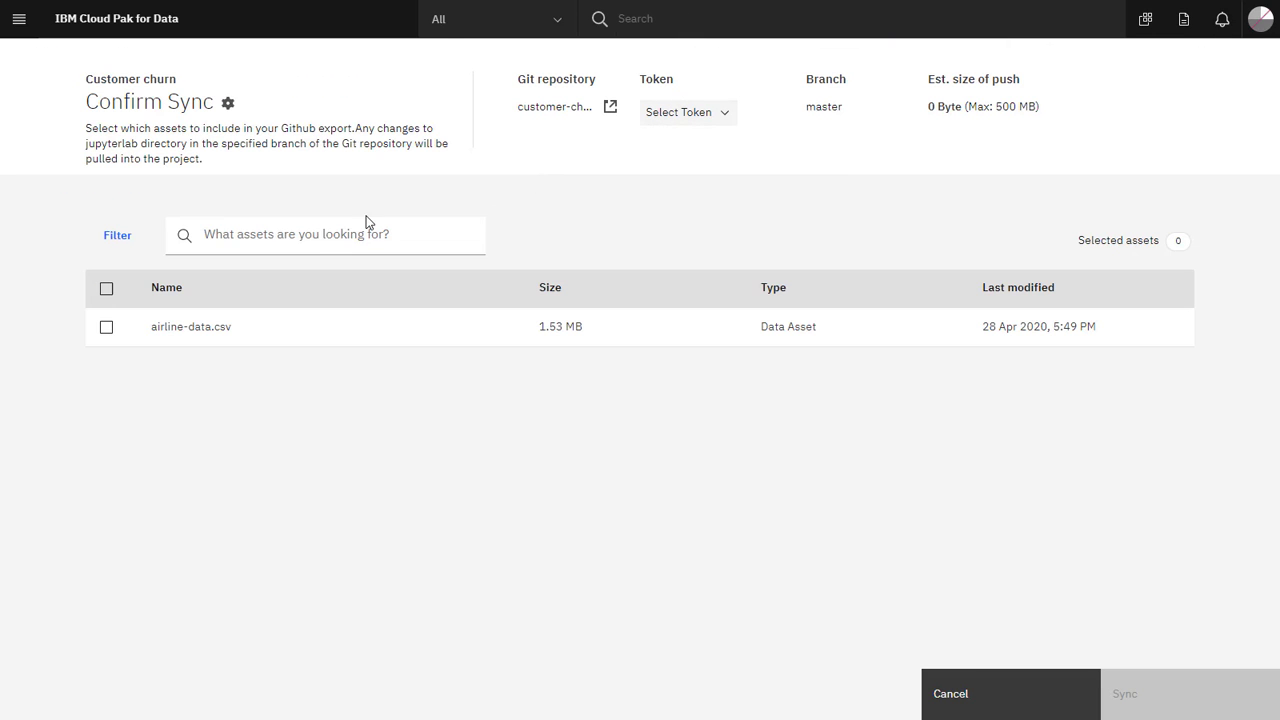
Include all assets, select the JupyterLab access token, and sync, confirming the six-file pull.
left_click(106, 292)
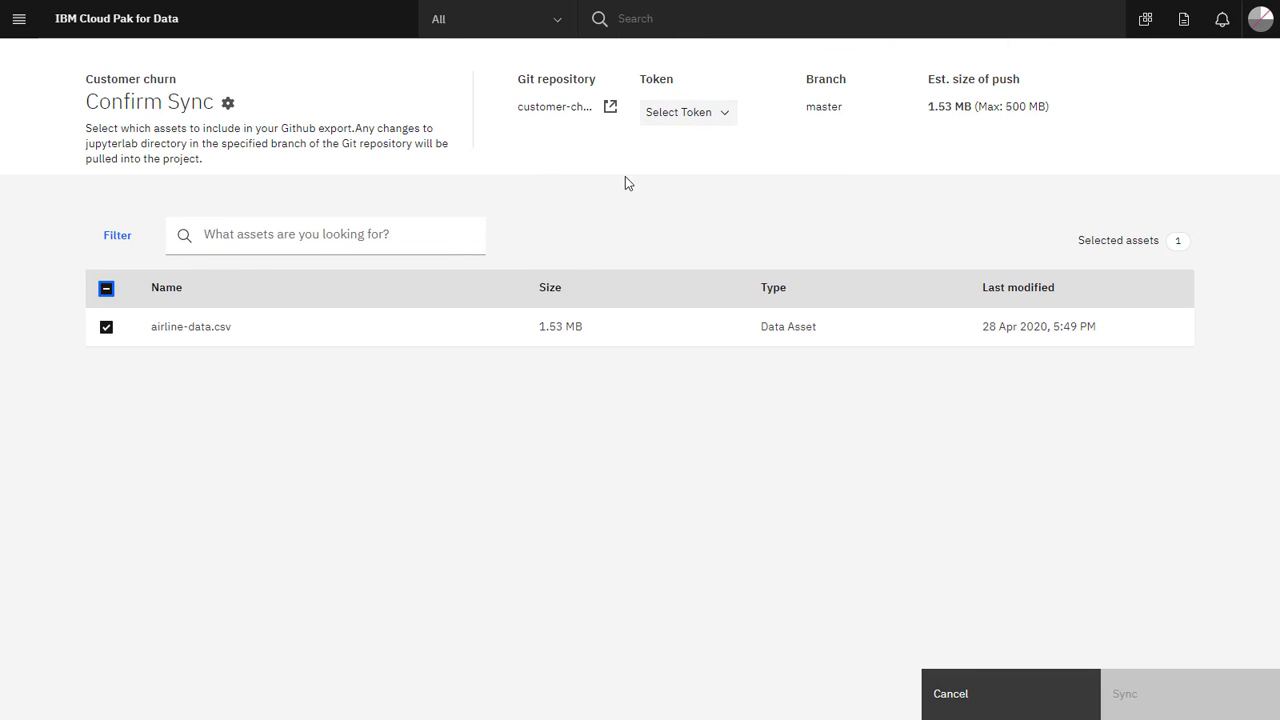
left_click(685, 118)
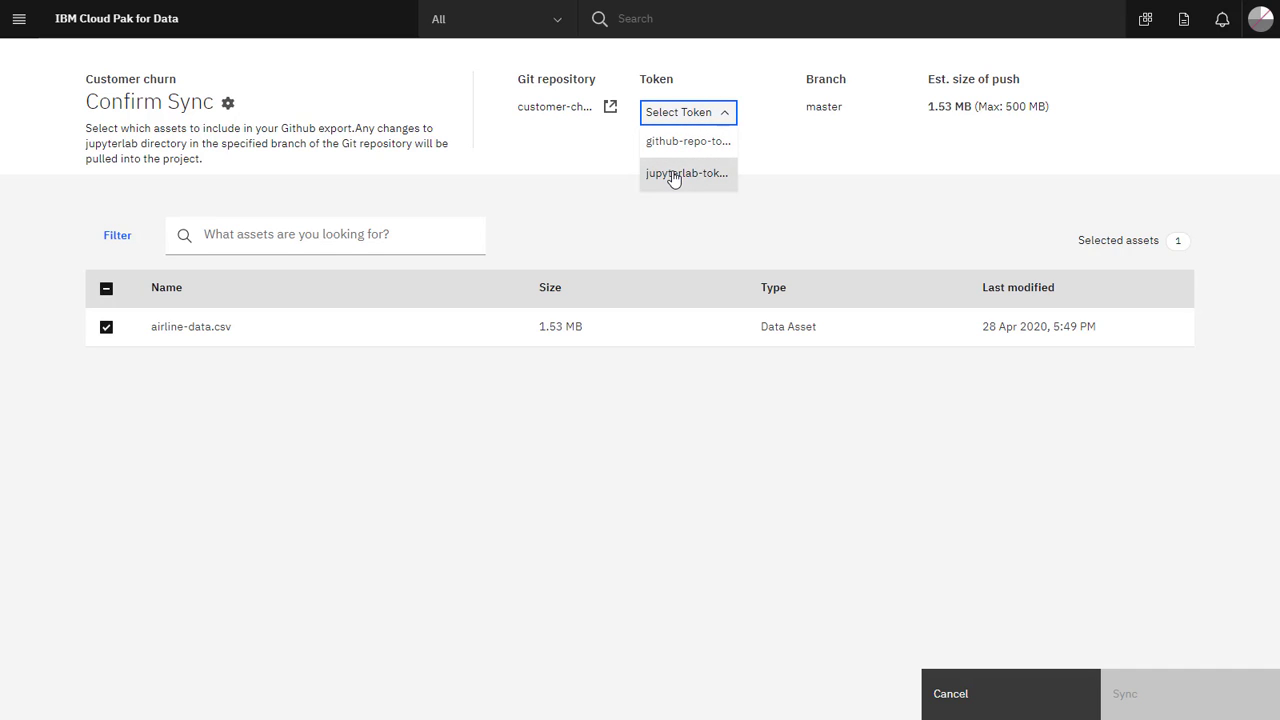
left_click(674, 176)
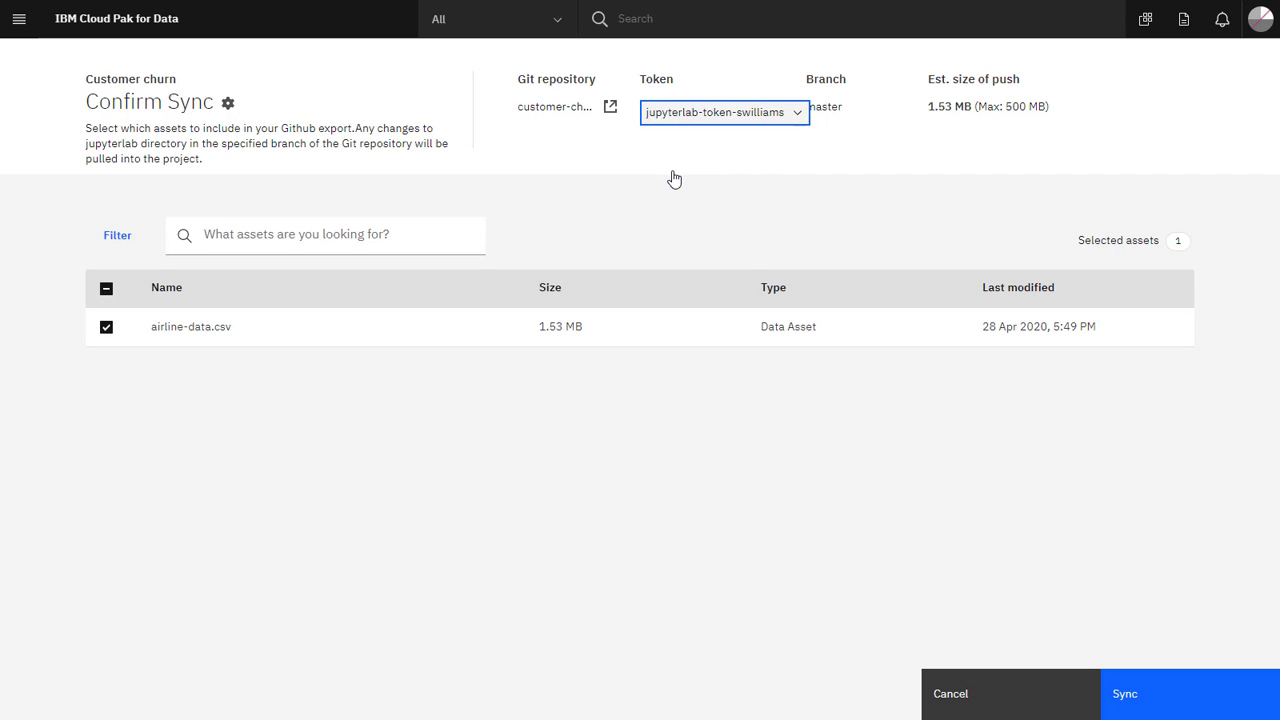
left_click(1156, 698)
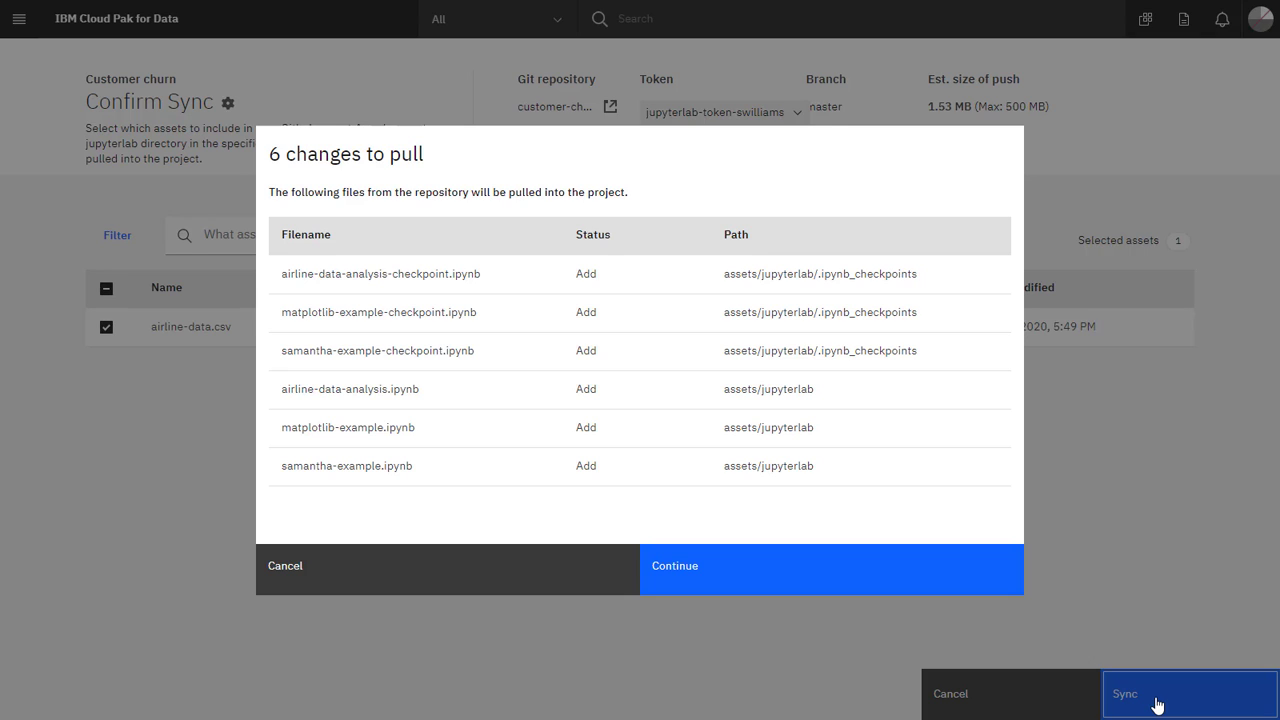
left_click(818, 571)
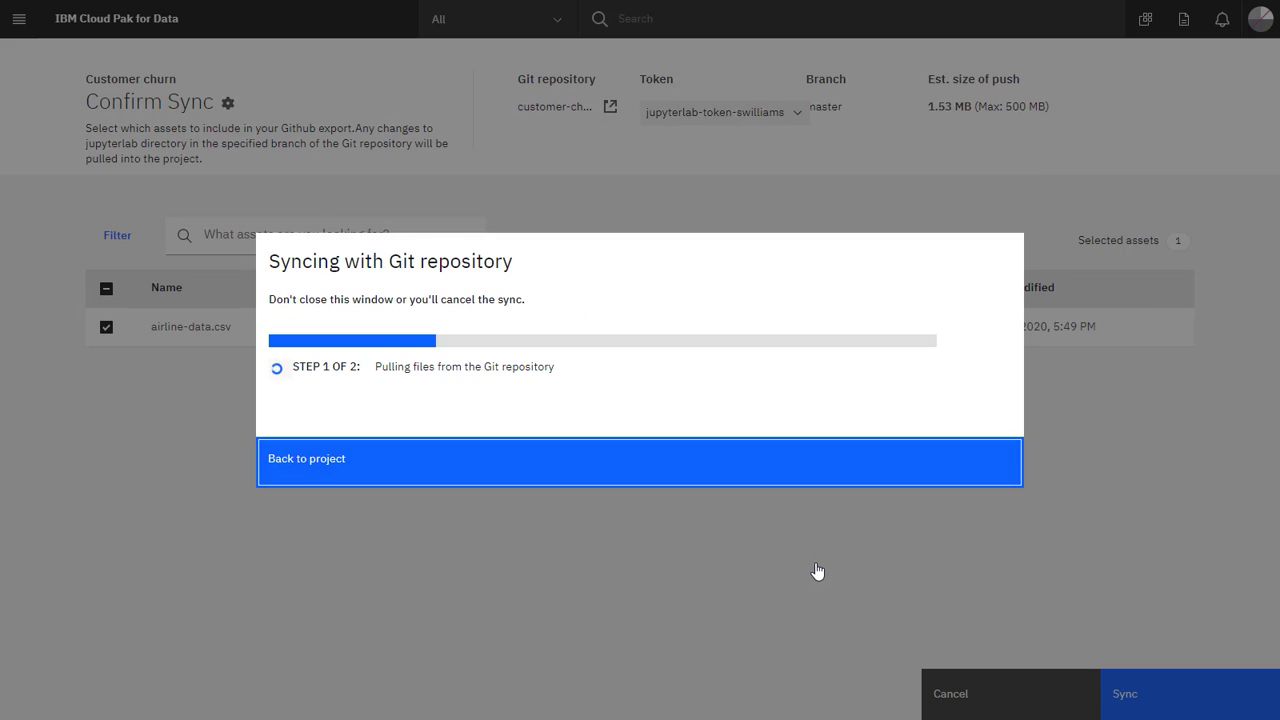